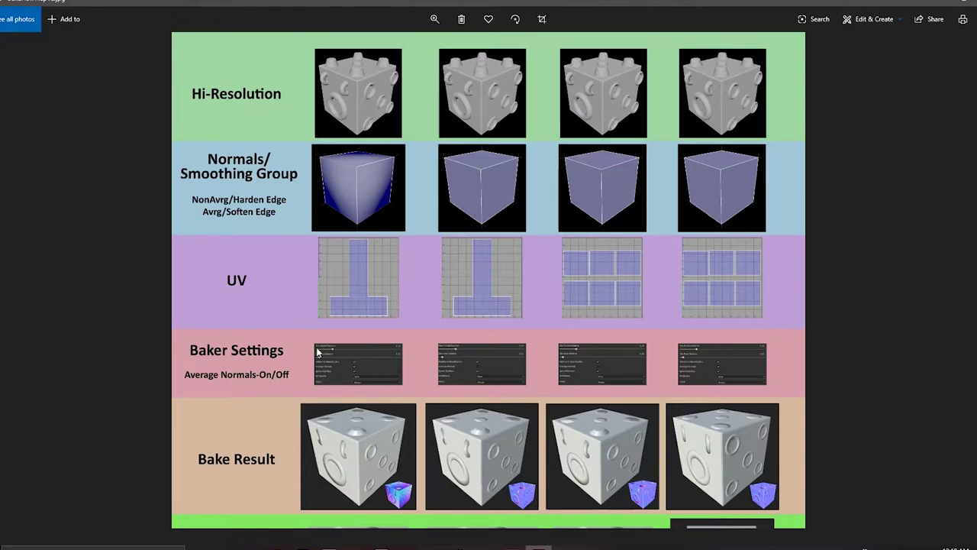
Examine the normal map baking chart, enlarging the Baker Settings row and comparing the Bake Result, Good and Problems rows
scroll(318, 351, down, 2)
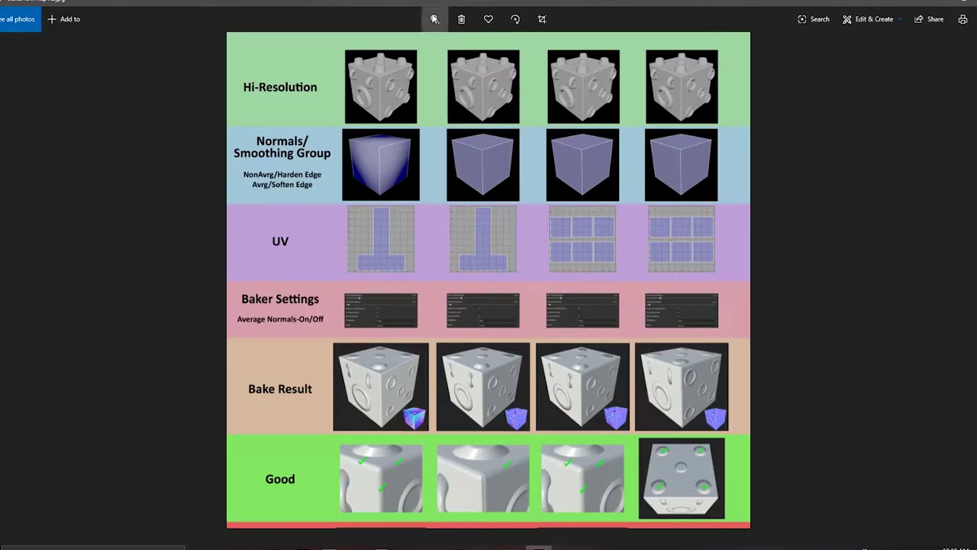
click(435, 18)
drag(393, 47, 410, 48)
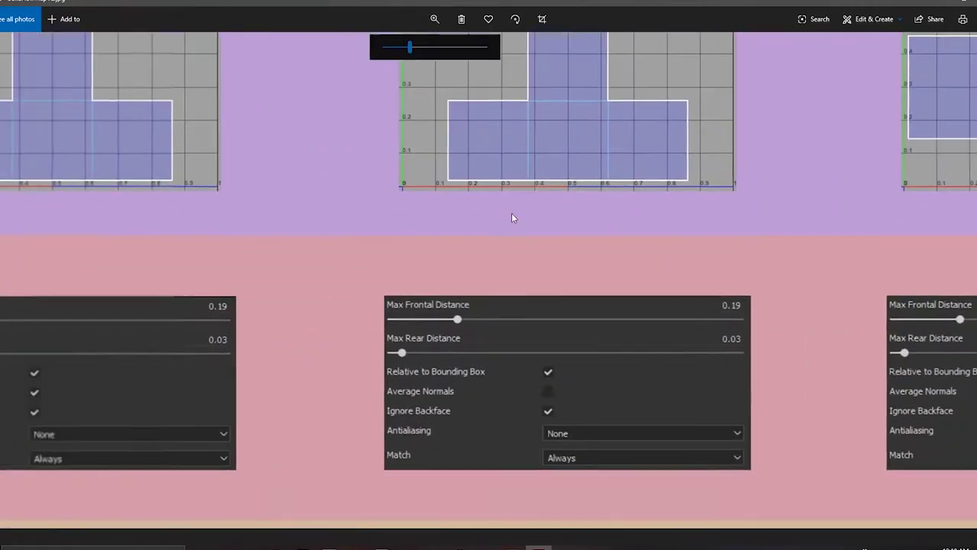
drag(512, 218, 852, 188)
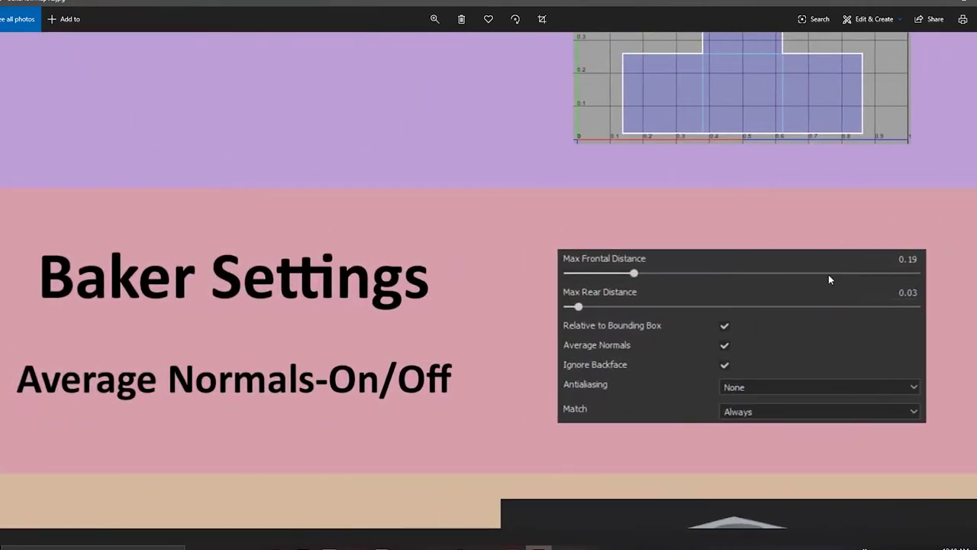
mouse_move(828, 279)
mouse_down()
mouse_move(708, 286)
mouse_move(831, 283)
mouse_up()
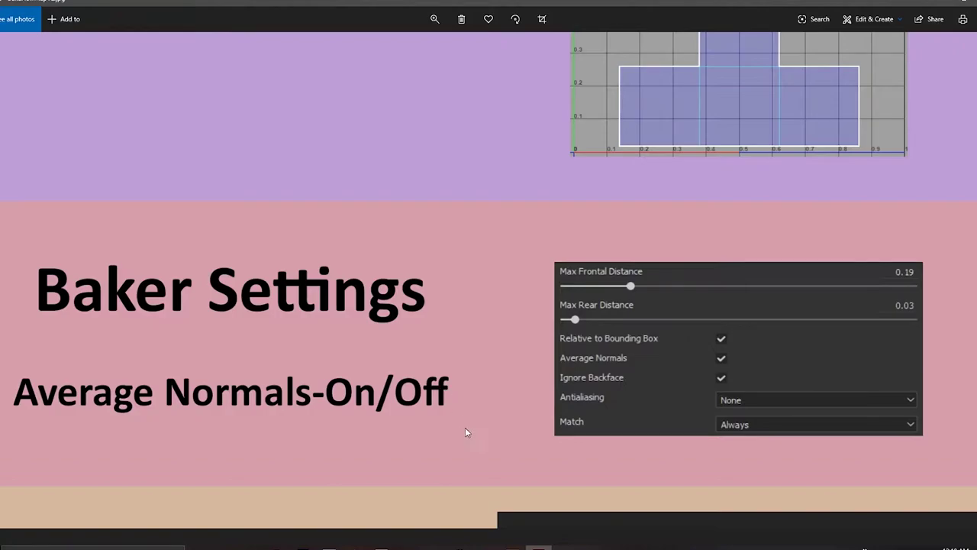
drag(488, 401, 501, 392)
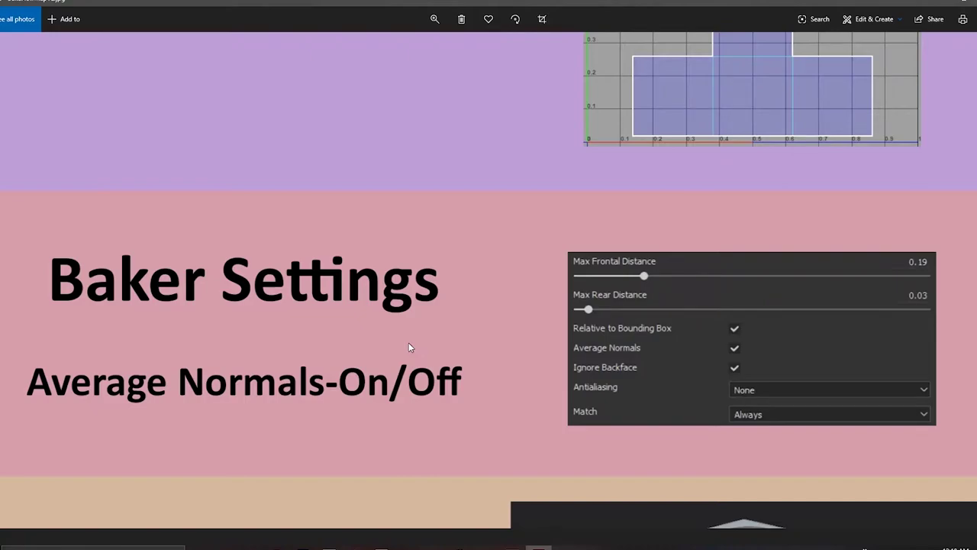
scroll(476, 295, down, 5)
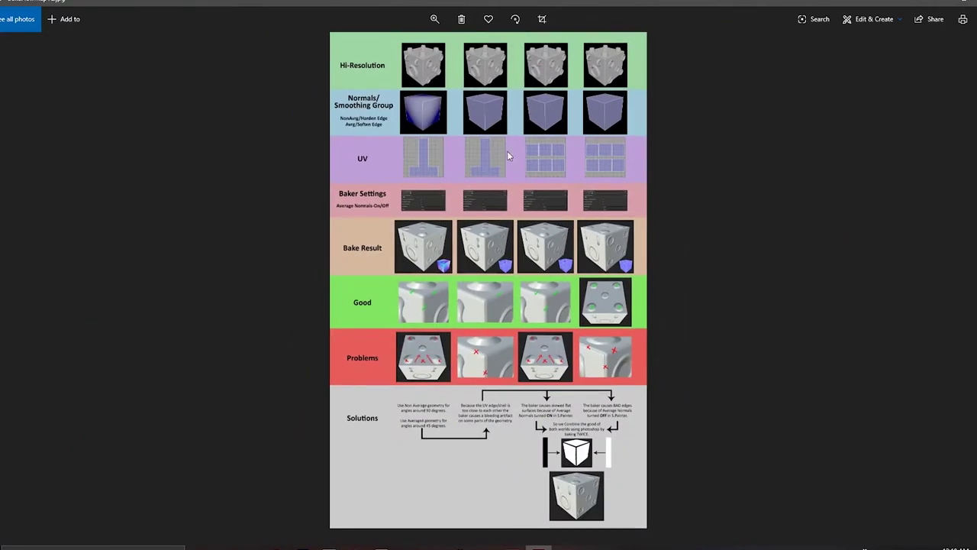
scroll(464, 327, up, 3)
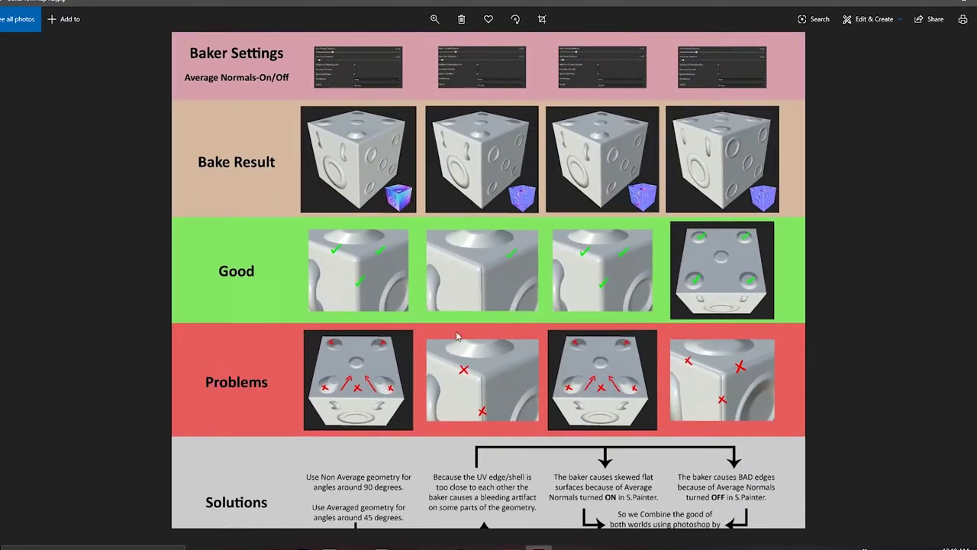
scroll(516, 405, up, 2)
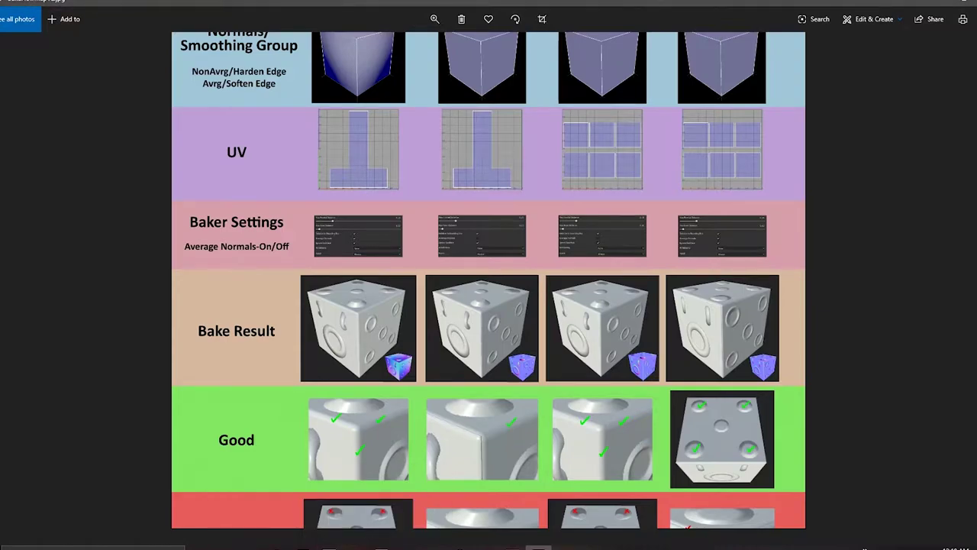
Switch to Maya and examine the high-resolution cube's details, highlighting the five floating discs on one side face
click(388, 499)
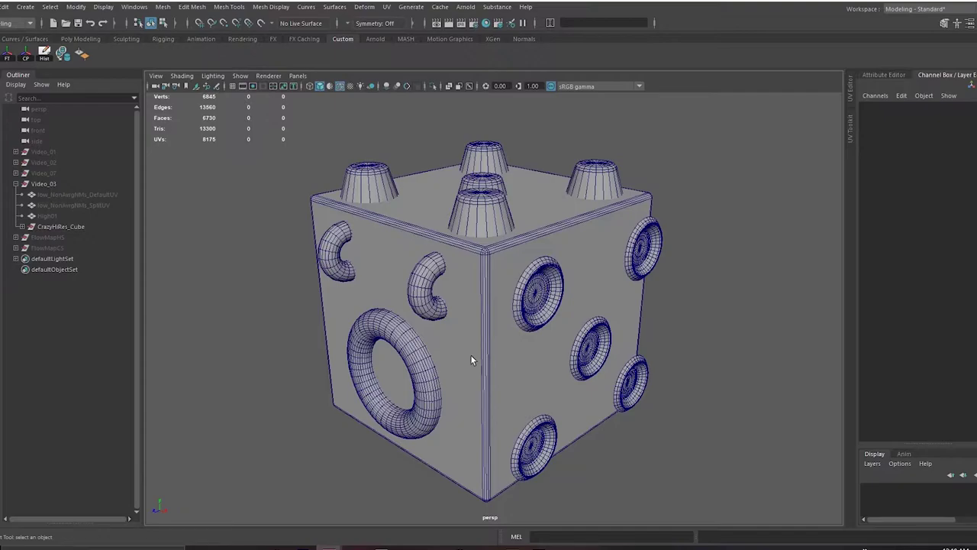
alt+drag(566, 356, 510, 333)
click(563, 297)
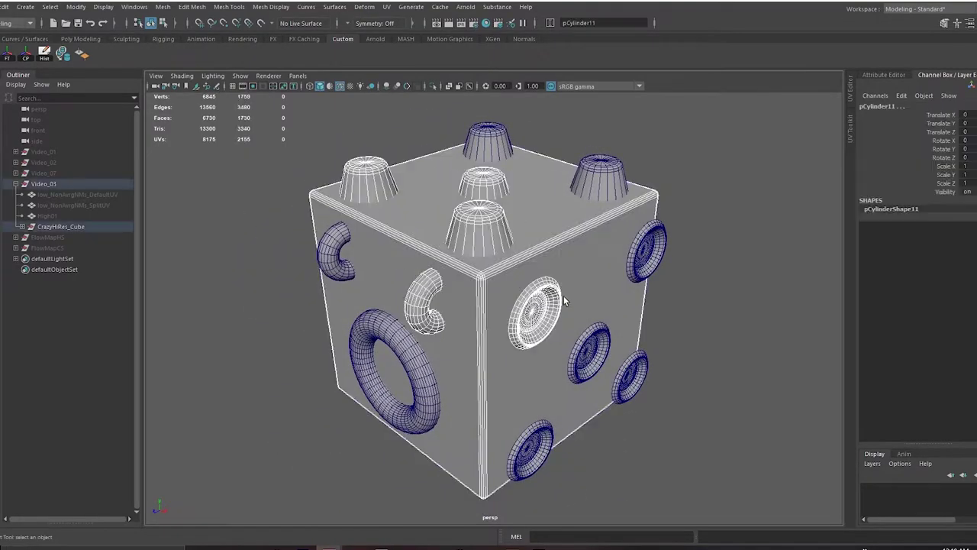
click(682, 298)
alt+drag(591, 382, 517, 246)
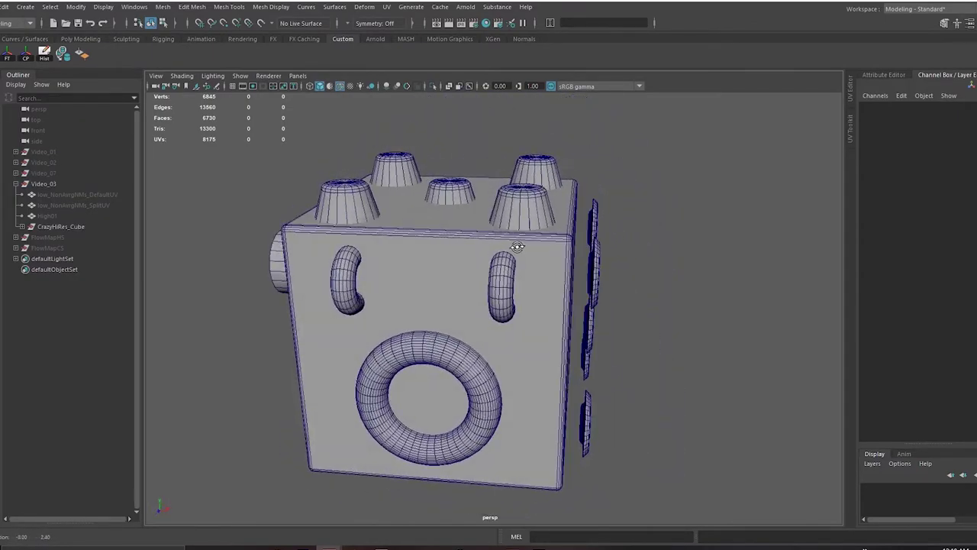
drag(593, 220, 635, 468)
mouse_move(649, 348)
alt+mouse_down()
mouse_move(654, 338)
mouse_move(592, 341)
mouse_move(662, 339)
alt+mouse_up()
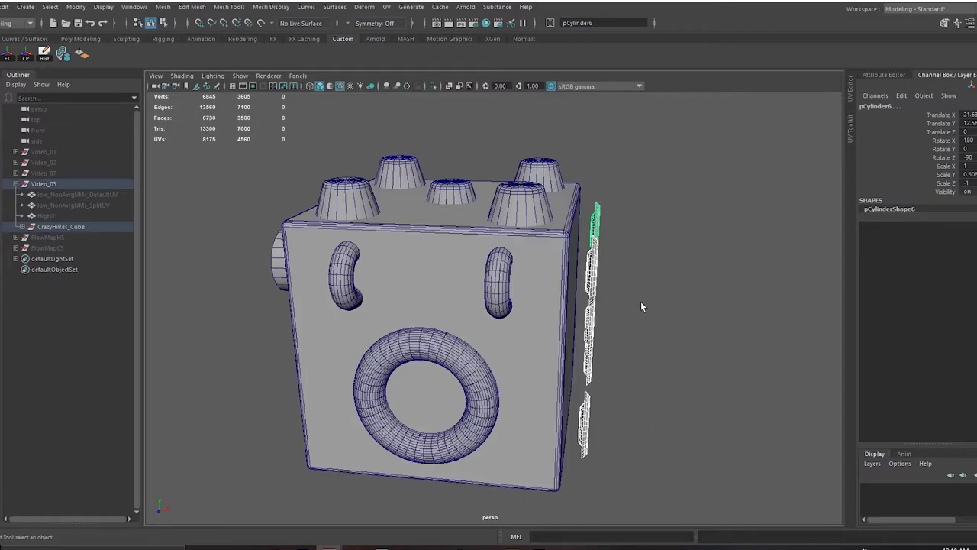
alt+drag(641, 307, 612, 299)
alt+drag(640, 264, 597, 316)
alt+right_drag(597, 316, 585, 267)
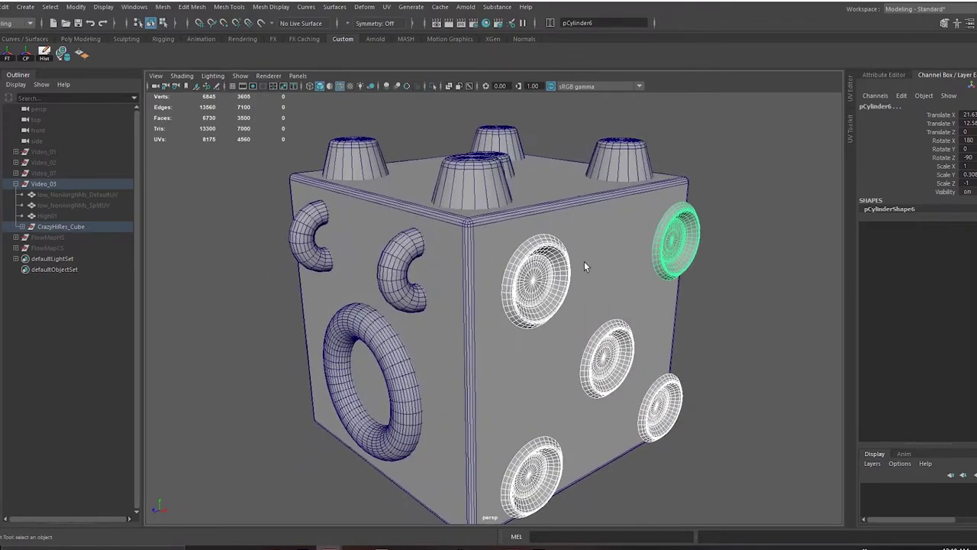
alt+drag(592, 271, 563, 309)
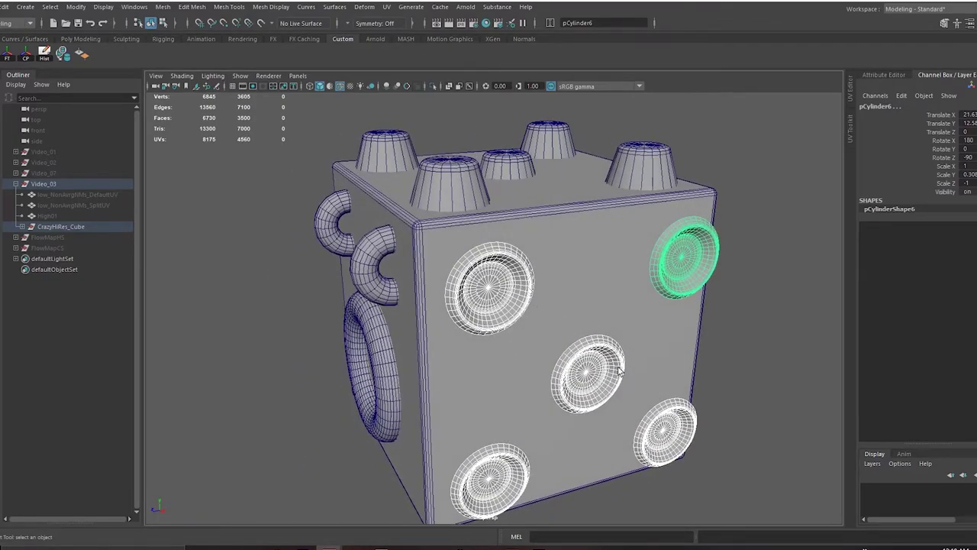
Examine the three cylinders on the cube's face opposite the discs, in perspective and in the left orthographic view
alt+drag(562, 350, 393, 343)
alt+drag(437, 303, 566, 282)
click(566, 283)
click(746, 378)
alt+drag(746, 378, 617, 349)
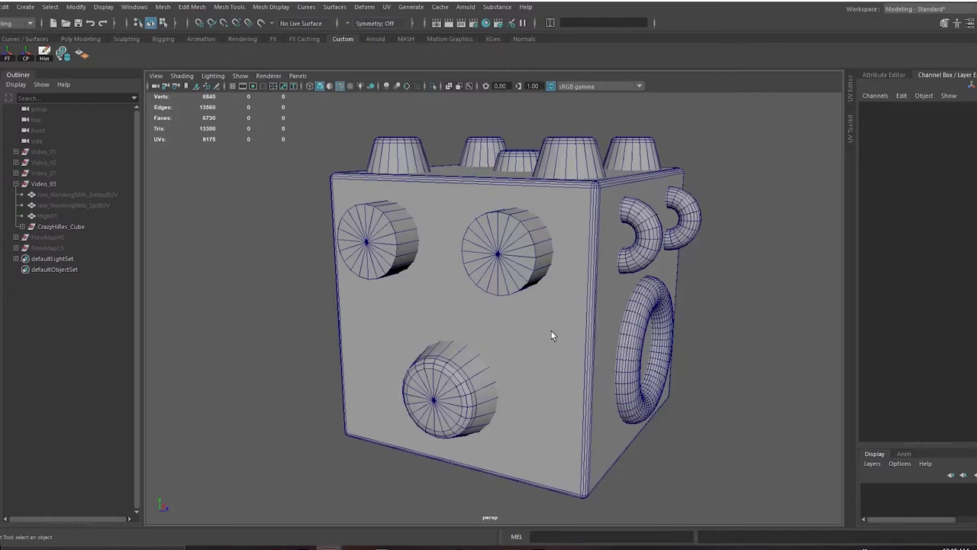
alt+drag(543, 290, 561, 278)
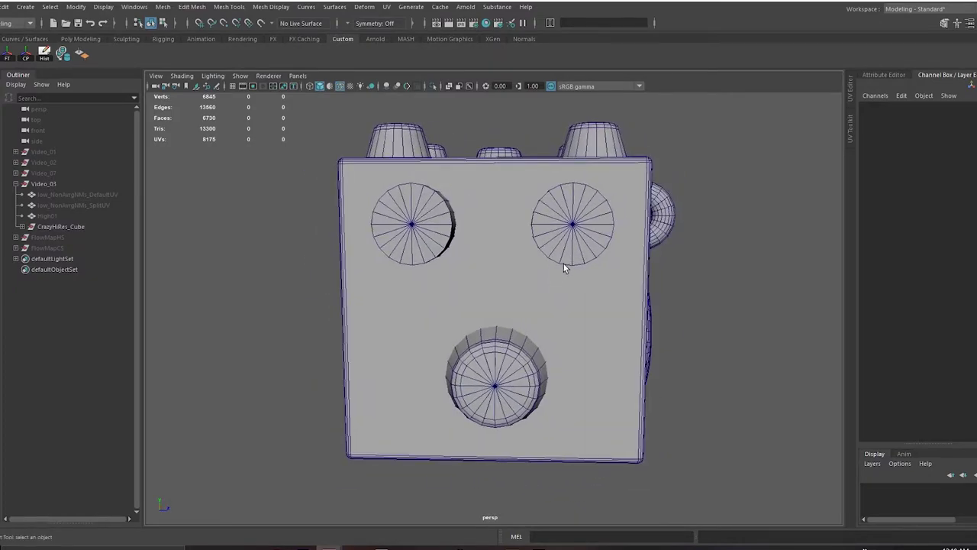
alt+middle_drag(571, 253, 567, 270)
key(space)
drag(567, 270, 594, 265)
key(a)
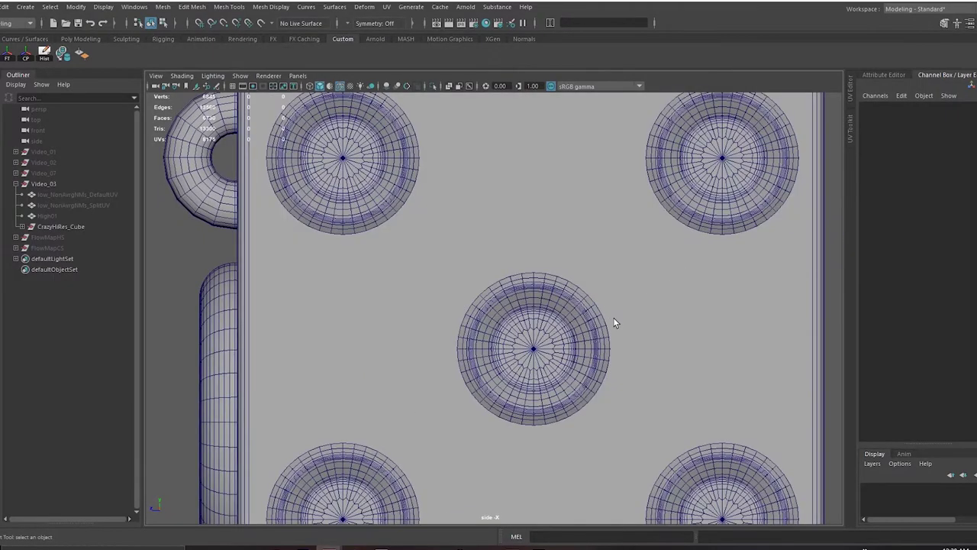
alt+right_drag(613, 317, 555, 270)
key(space)
drag(554, 271, 510, 260)
alt+right_drag(558, 287, 492, 190)
alt+middle_drag(492, 191, 526, 356)
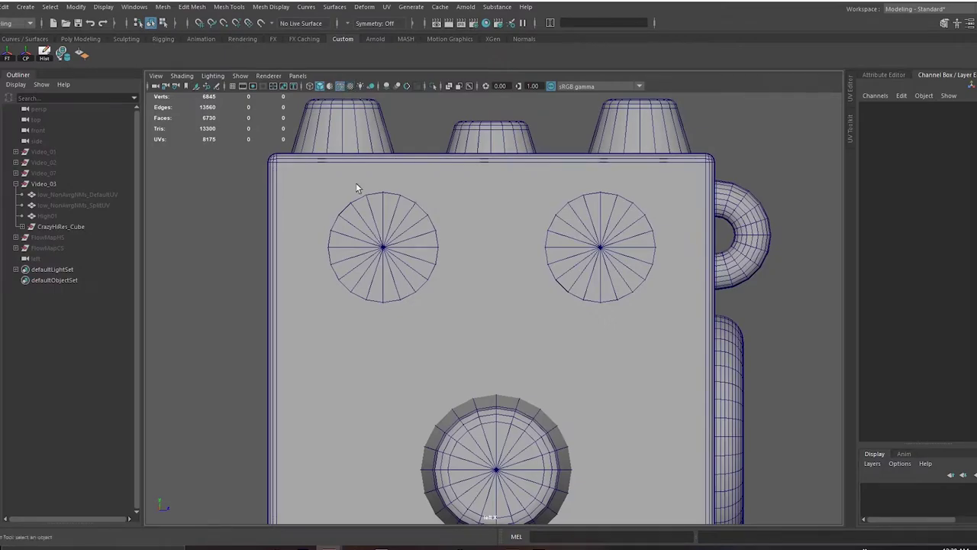
Turn off wireframe on shaded and compare the flat cylinders, cube body and rounded cylinder in the left view
click(341, 87)
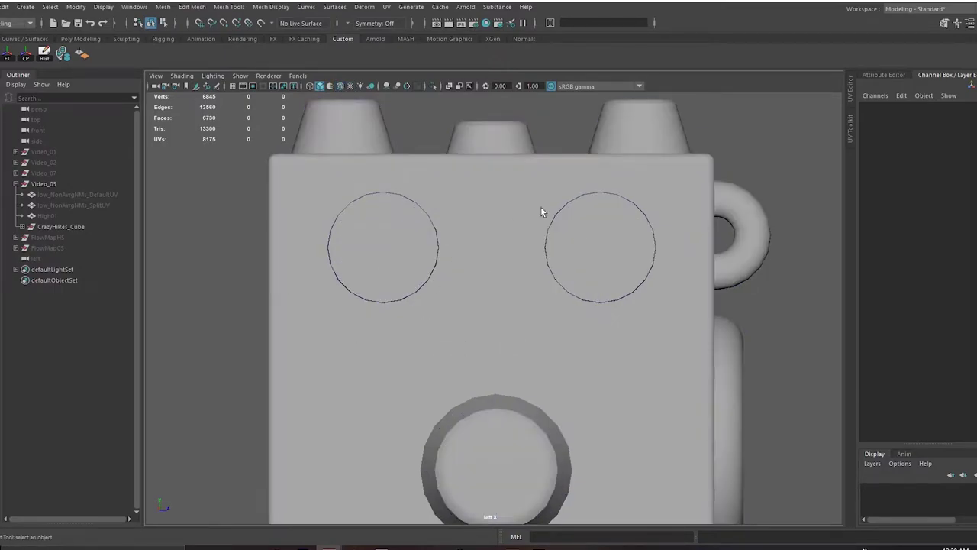
scroll(462, 281, down, 5)
alt+middle_drag(449, 280, 431, 242)
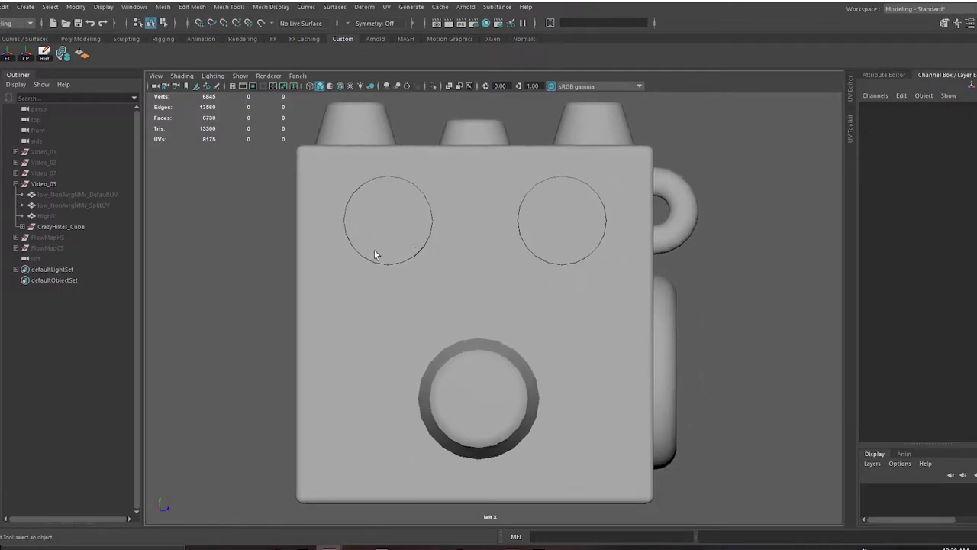
click(386, 223)
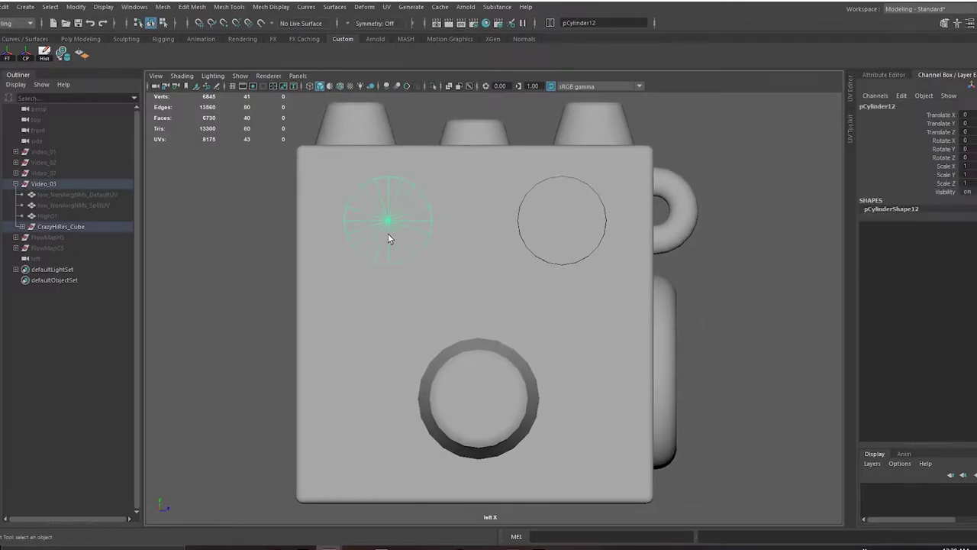
click(225, 333)
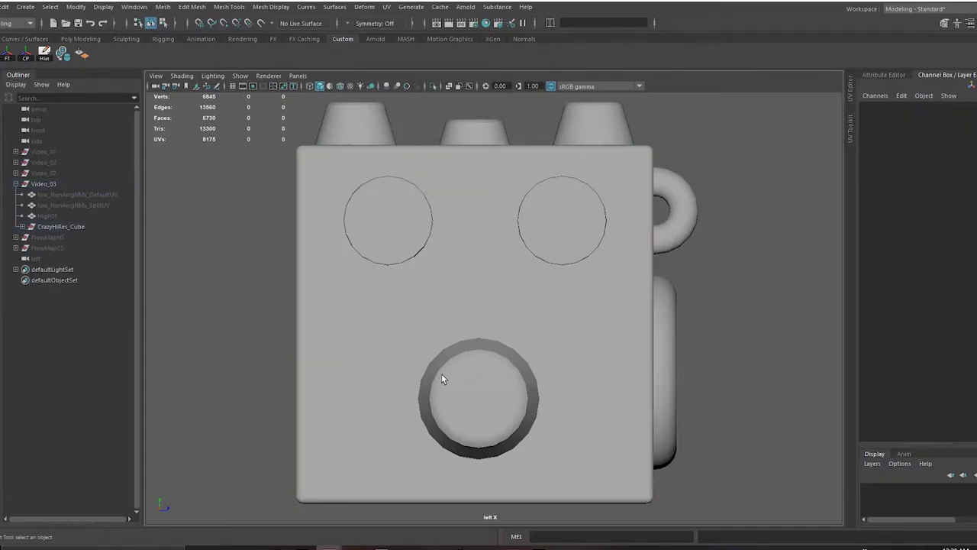
click(385, 363)
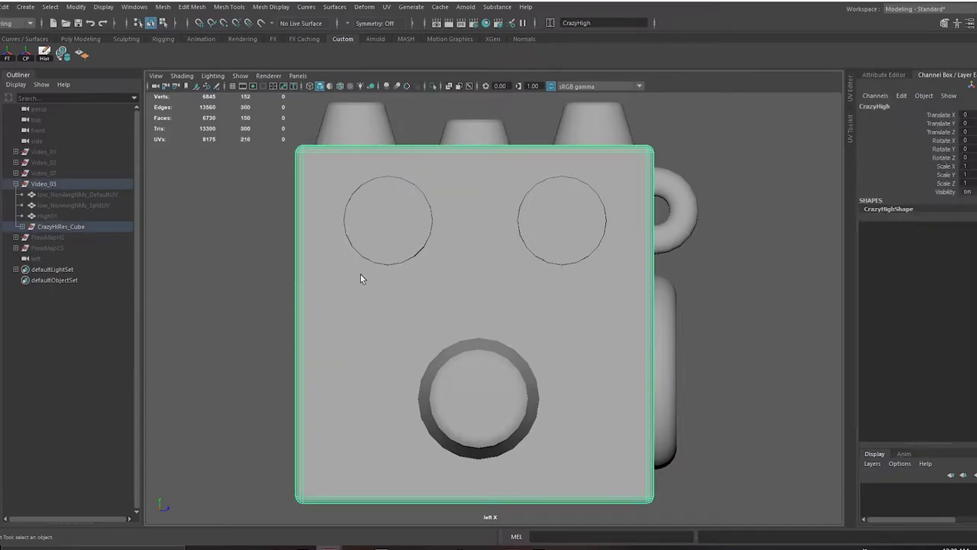
click(249, 373)
click(459, 432)
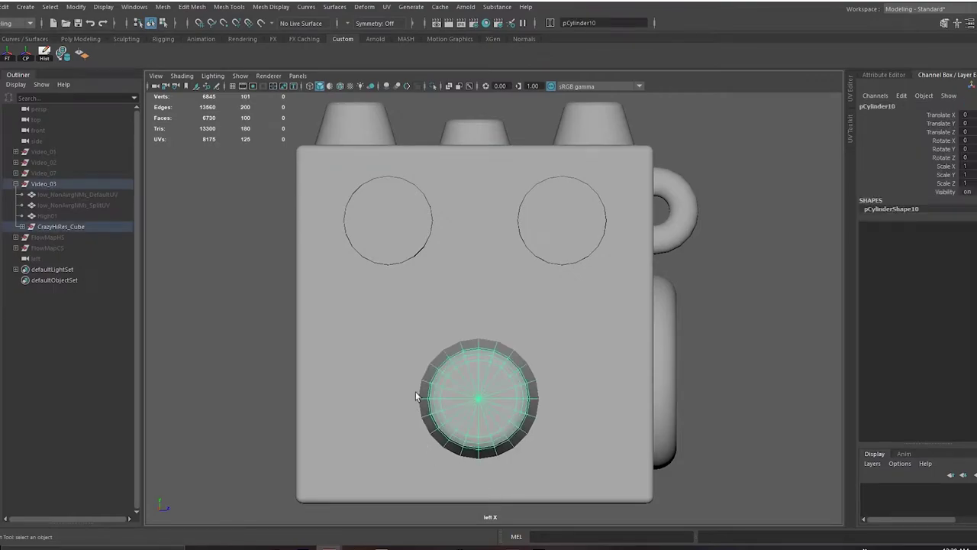
click(690, 352)
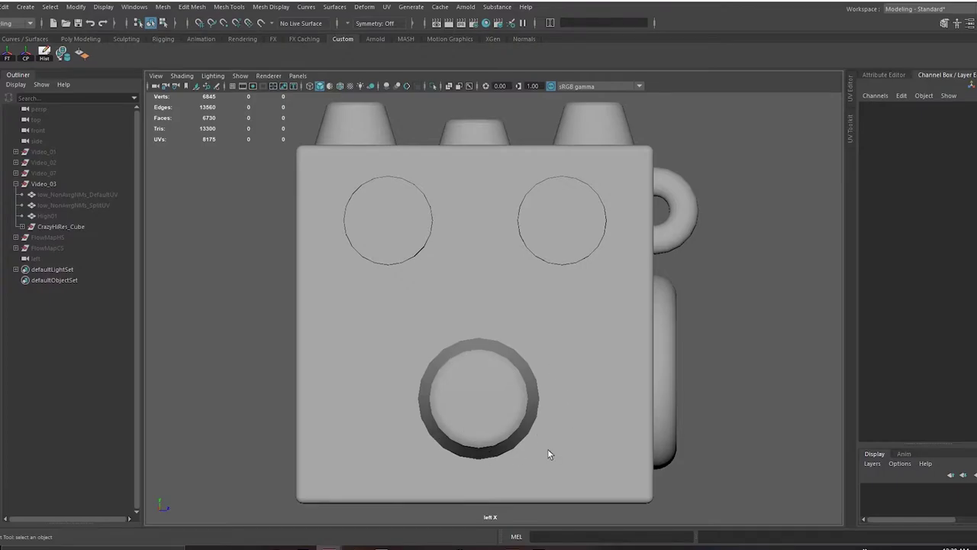
Return to the perspective view and examine the two half-ring tori on the cube from the front and from the side
key(space)
drag(619, 239, 531, 245)
click(518, 270)
shift+click(367, 265)
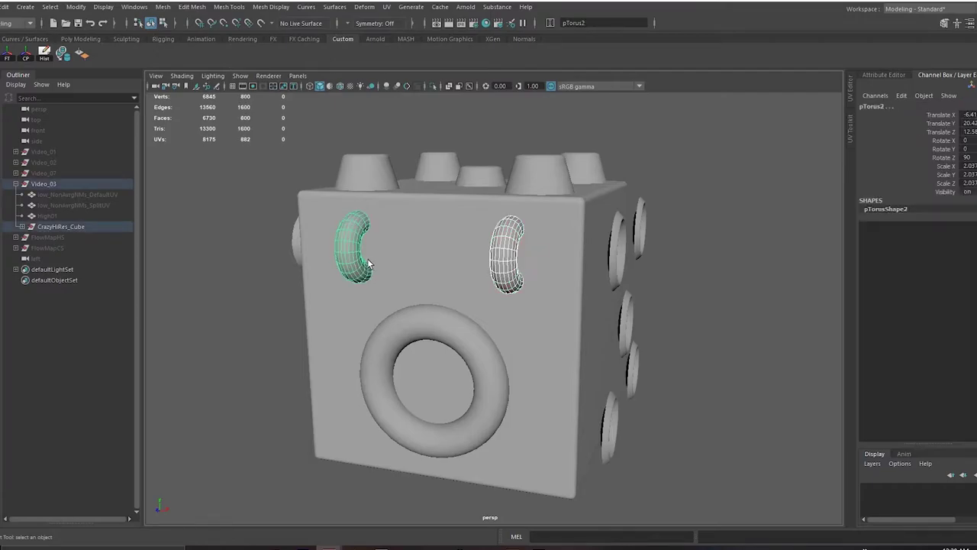
scroll(578, 257, up, 6)
alt+drag(483, 273, 562, 285)
click(422, 304)
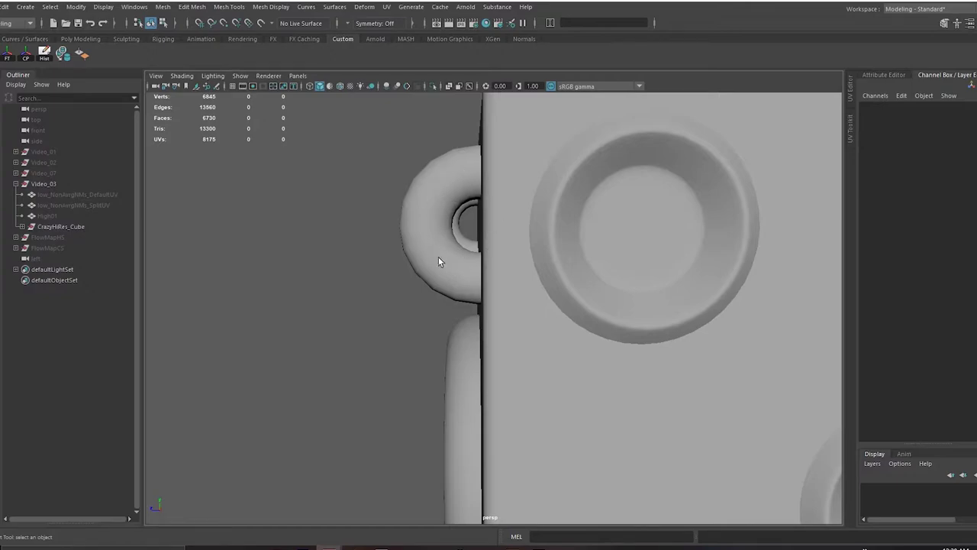
alt+drag(650, 313, 580, 242)
alt+middle_drag(580, 243, 509, 248)
alt+right_drag(509, 248, 617, 288)
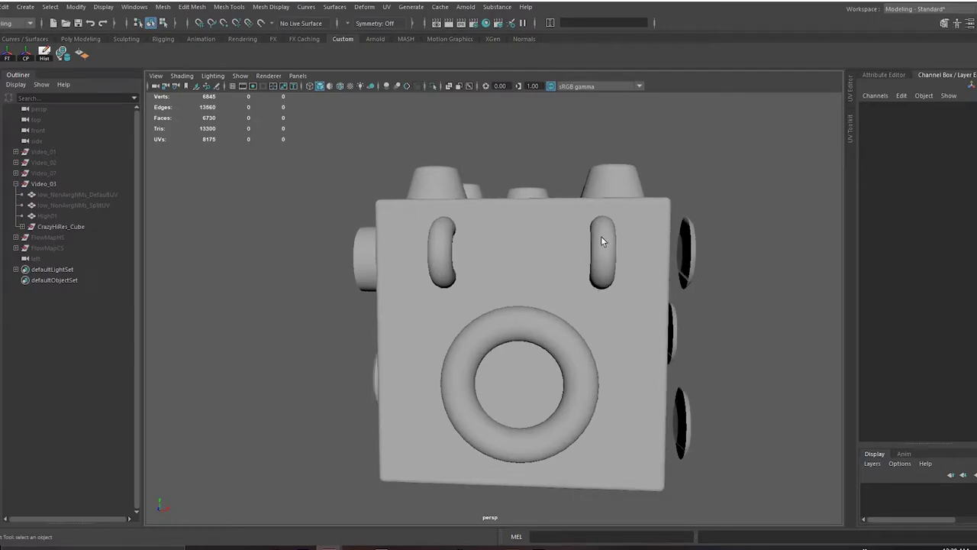
Examine the five tapered pegs on top of the cube in perspective and in the top orthographic view
alt+drag(601, 242, 532, 365)
alt+drag(571, 306, 511, 339)
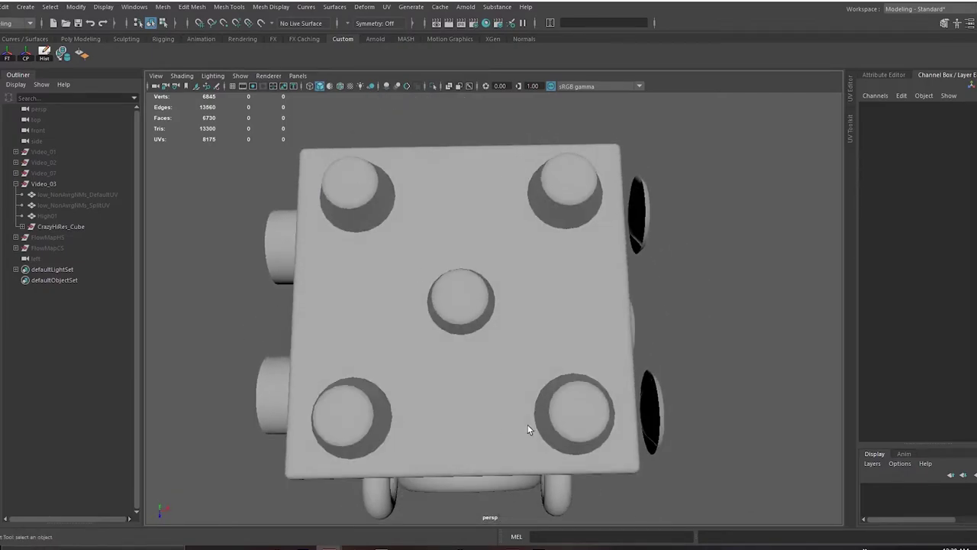
alt+drag(492, 303, 492, 235)
click(463, 216)
click(535, 123)
alt+drag(514, 190, 524, 230)
key(space)
key(f)
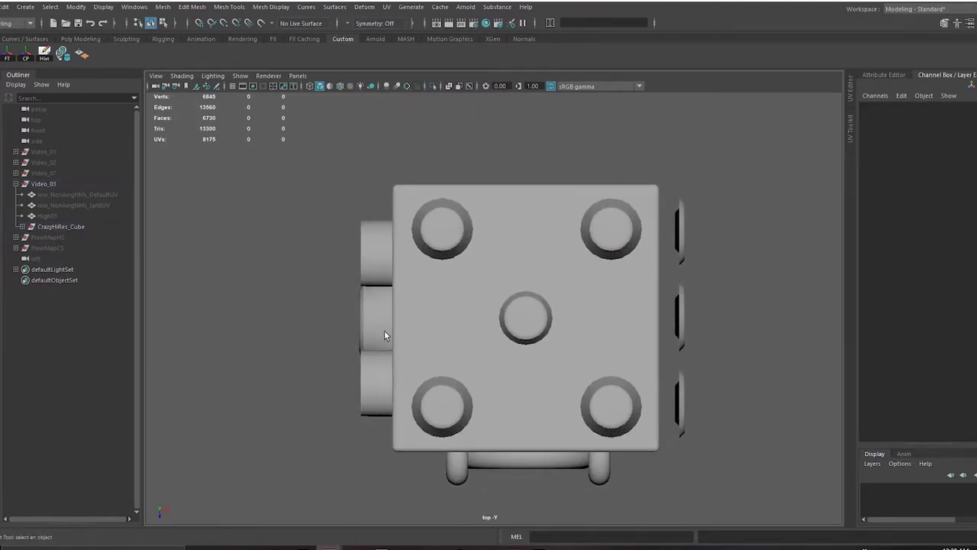
key(space)
drag(572, 278, 603, 268)
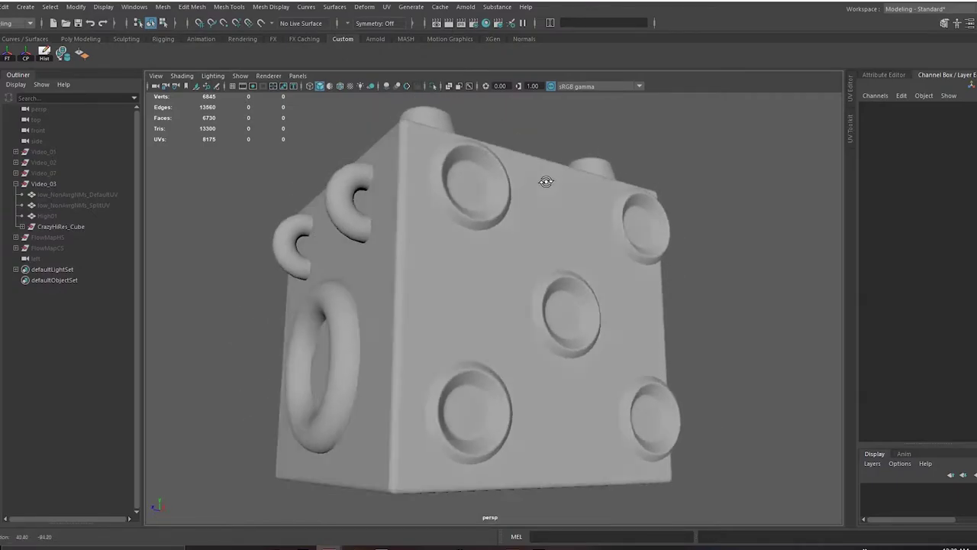
alt+right_drag(581, 222, 555, 231)
alt+drag(555, 231, 572, 258)
alt+middle_drag(572, 257, 567, 280)
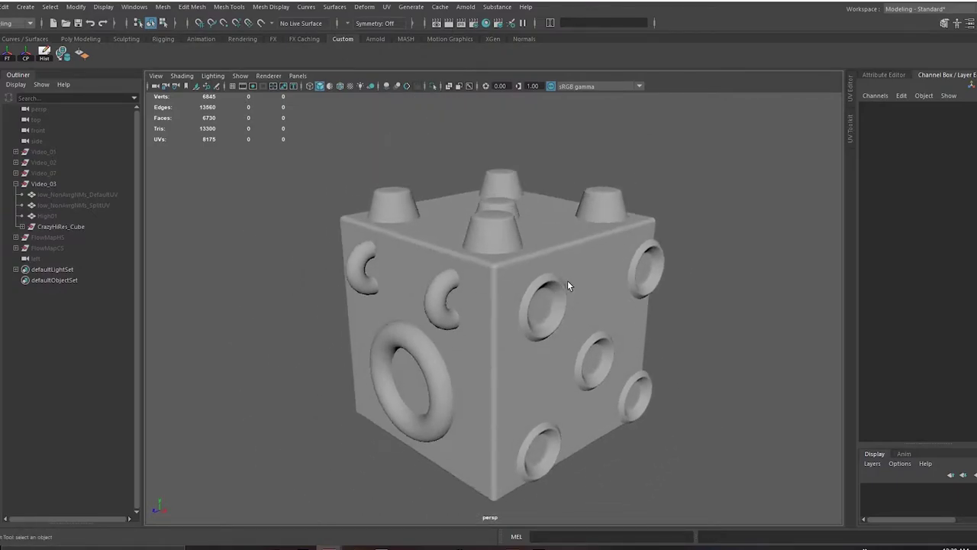
Export CrazyHiRes_Cube as an FBX file named CrazyHigh into the assets\03_Baking_Part01 folder
click(88, 226)
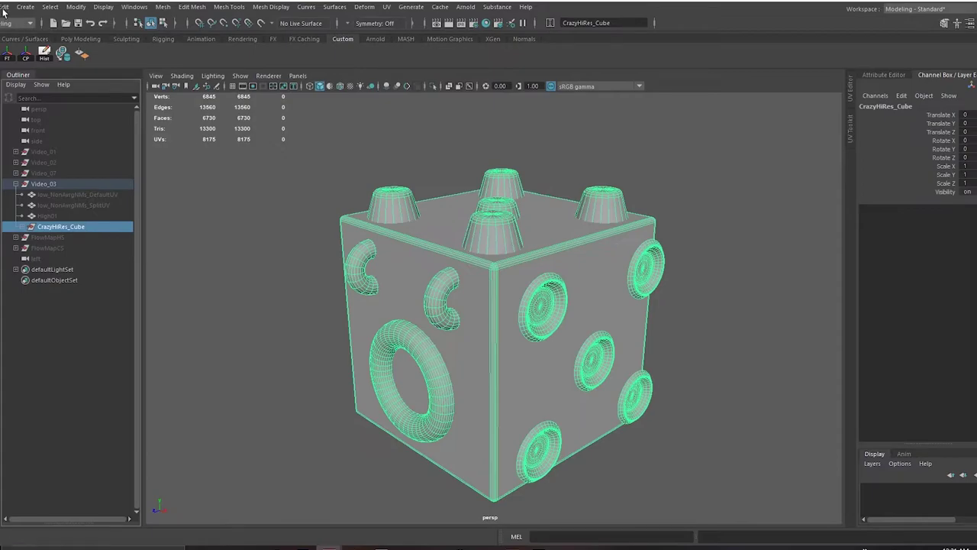
click(4, 9)
click(23, 158)
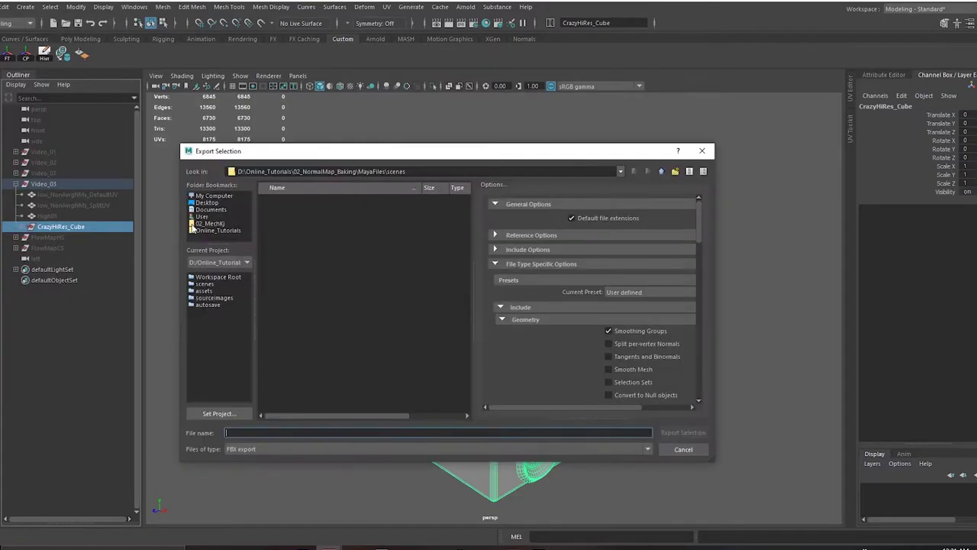
click(192, 224)
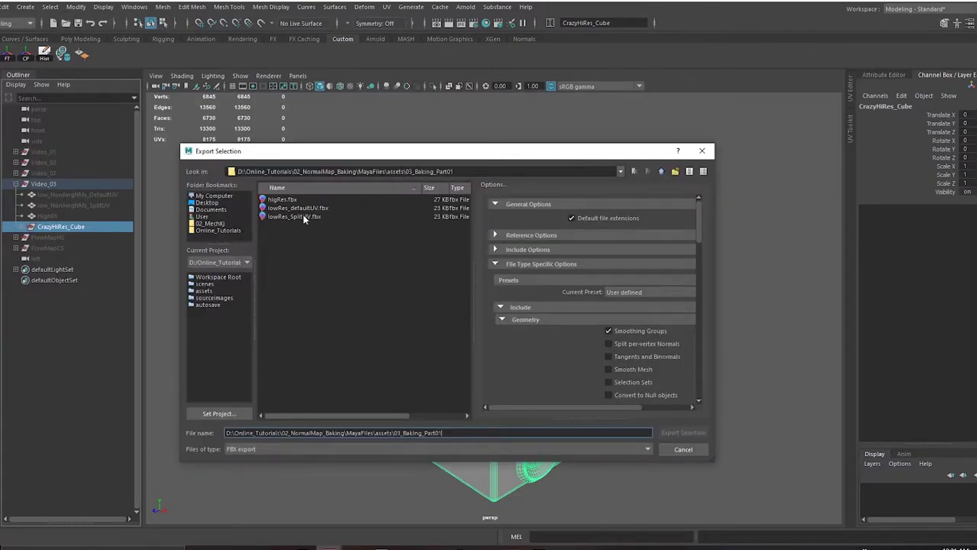
drag(466, 437, 154, 438)
text(C)
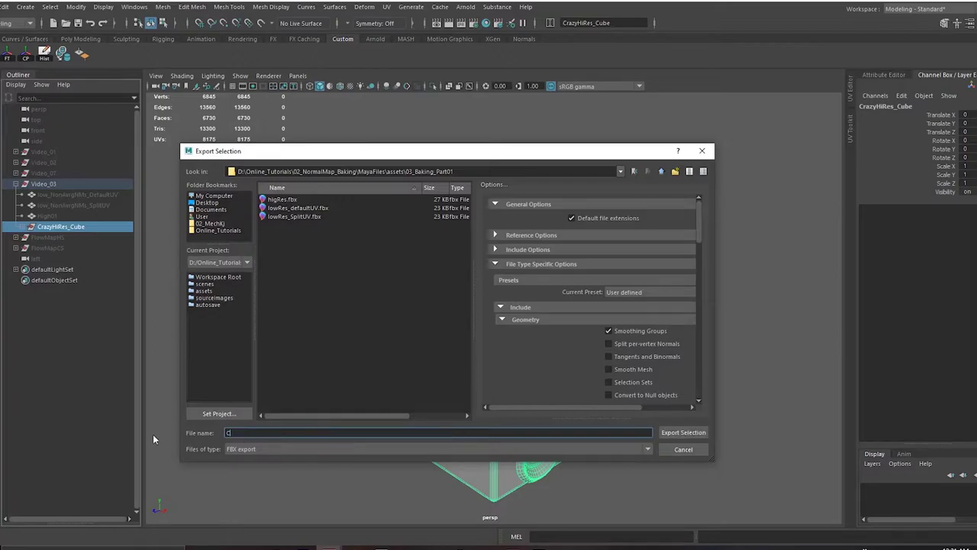
text(razyHigh)
key(Return)
Unhide the low-poly cube low_NonAvrgNMs_DefaultUV and inspect how it overlaps the high-resolution cube
click(76, 194)
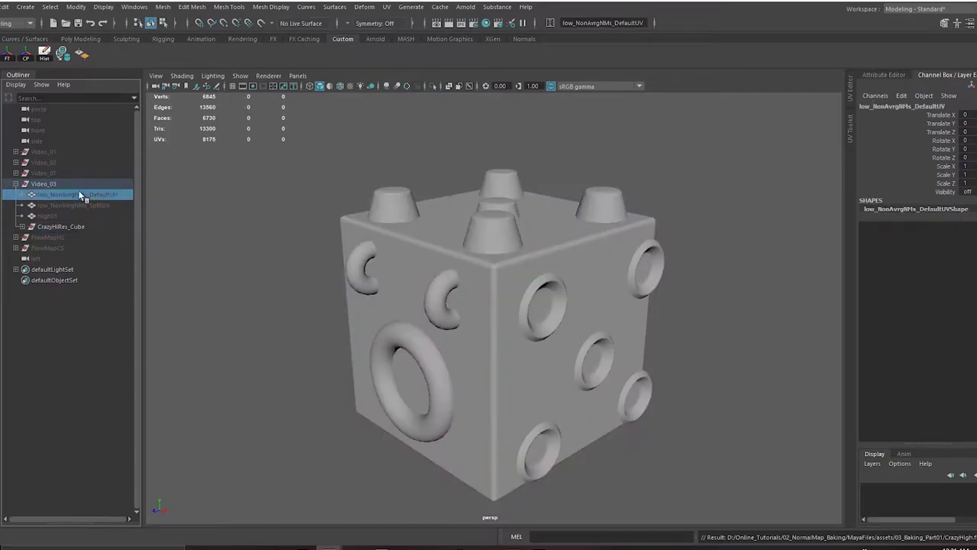
key(shift+h)
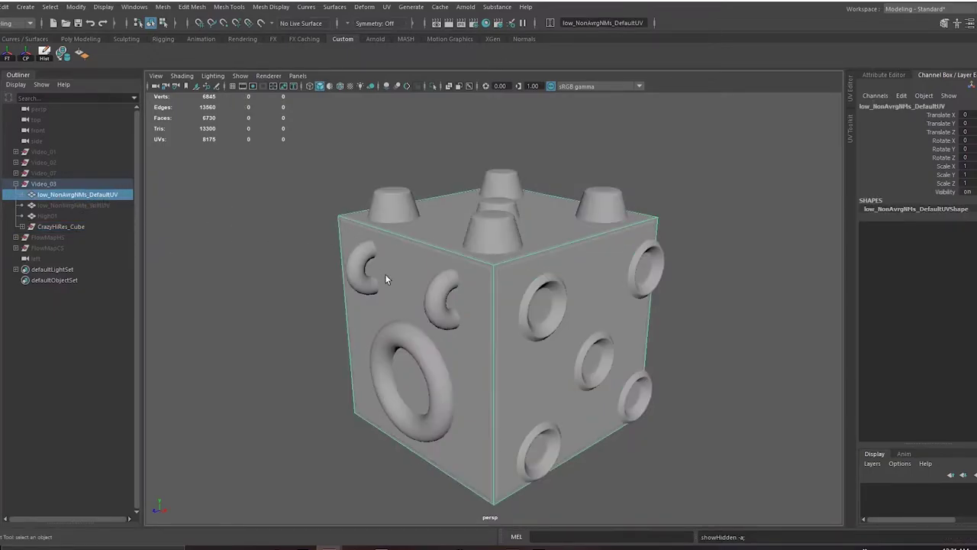
scroll(487, 289, down, 2)
alt+drag(489, 290, 579, 323)
key(w)
drag(526, 390, 558, 373)
alt+drag(478, 248, 614, 286)
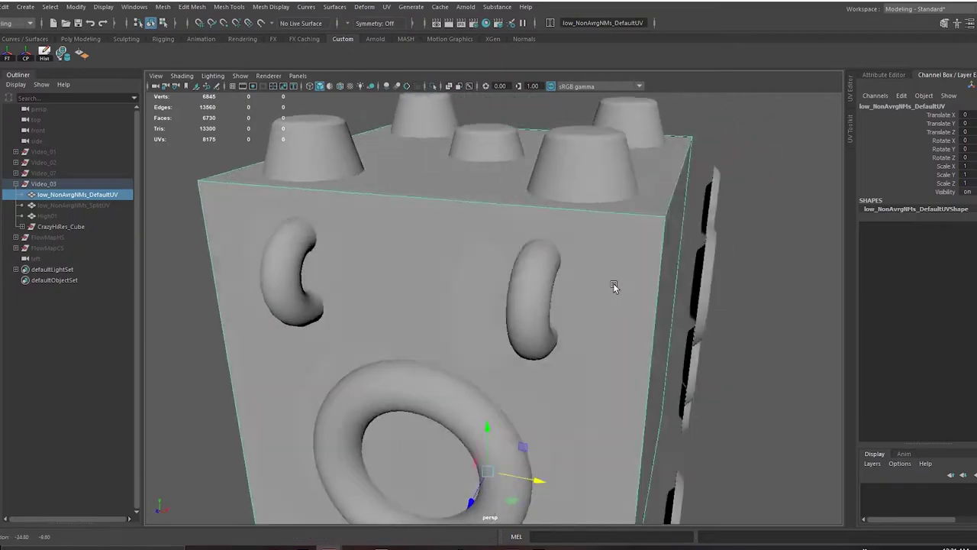
Try scaling the low-poly cube up uniformly by about 1.18 and undo the scaling
key(f)
key(r)
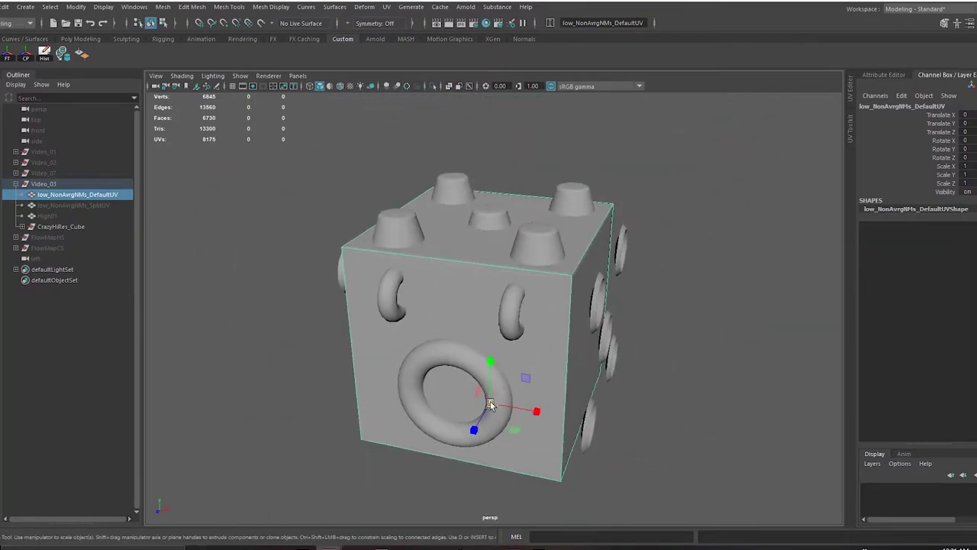
drag(489, 405, 565, 408)
key(ctrl+z)
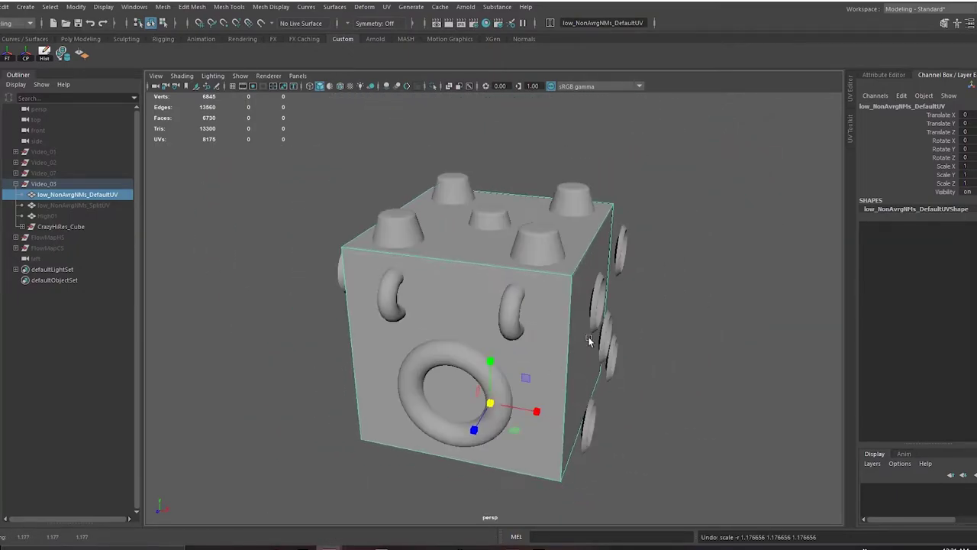
alt+drag(589, 341, 564, 320)
Open the UV Editor, hide CrazyHiRes_Cube and select low_NonAvrgNMs_DefaultUV to display its UVs
click(55, 228)
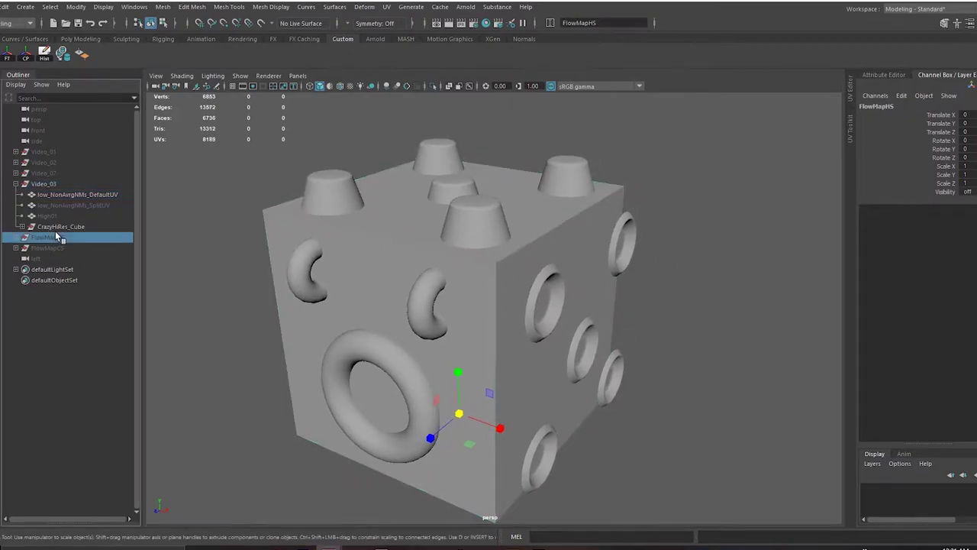
click(70, 195)
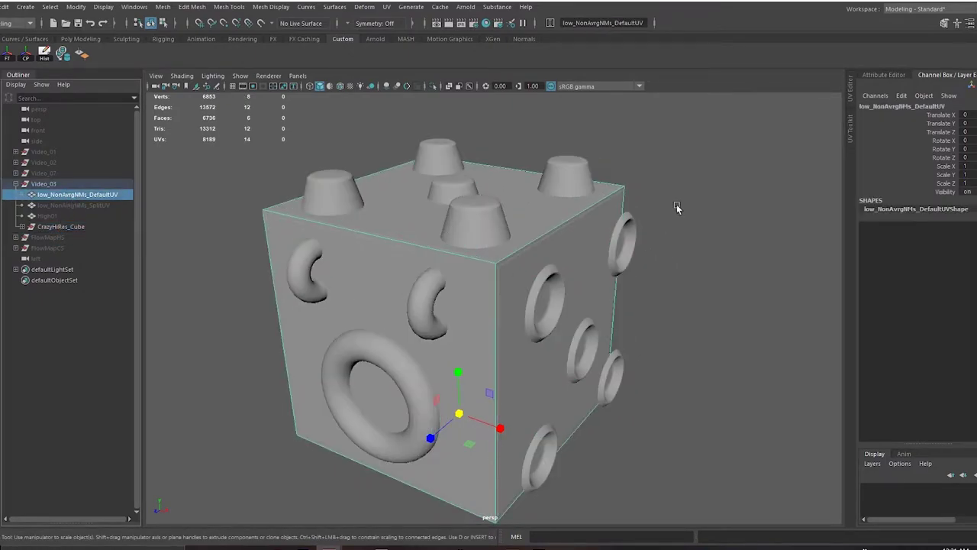
click(851, 95)
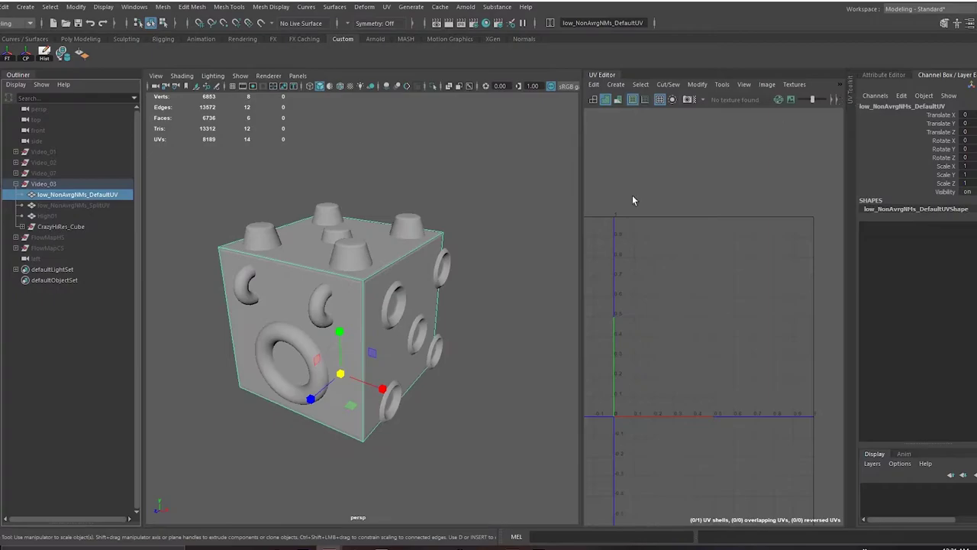
click(403, 270)
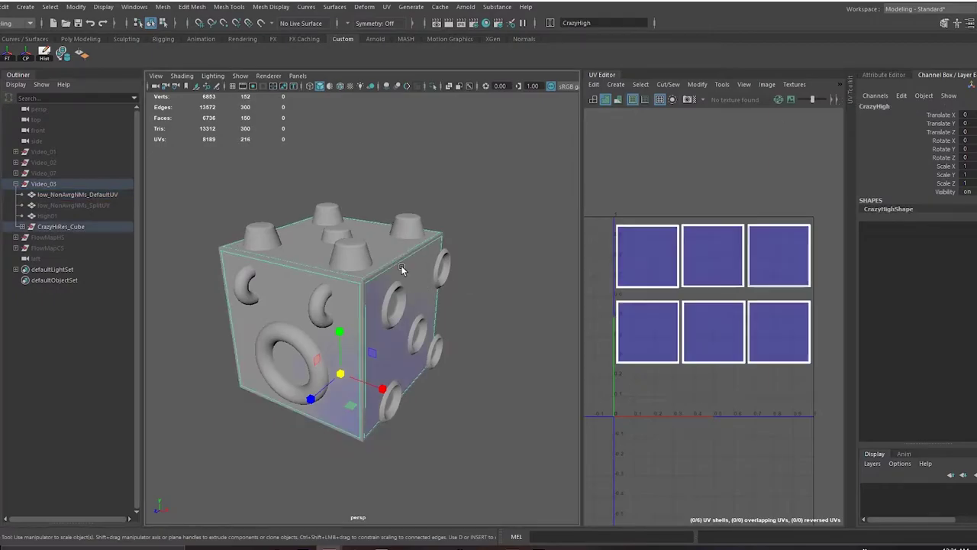
click(88, 226)
key(ctrl+h)
click(328, 225)
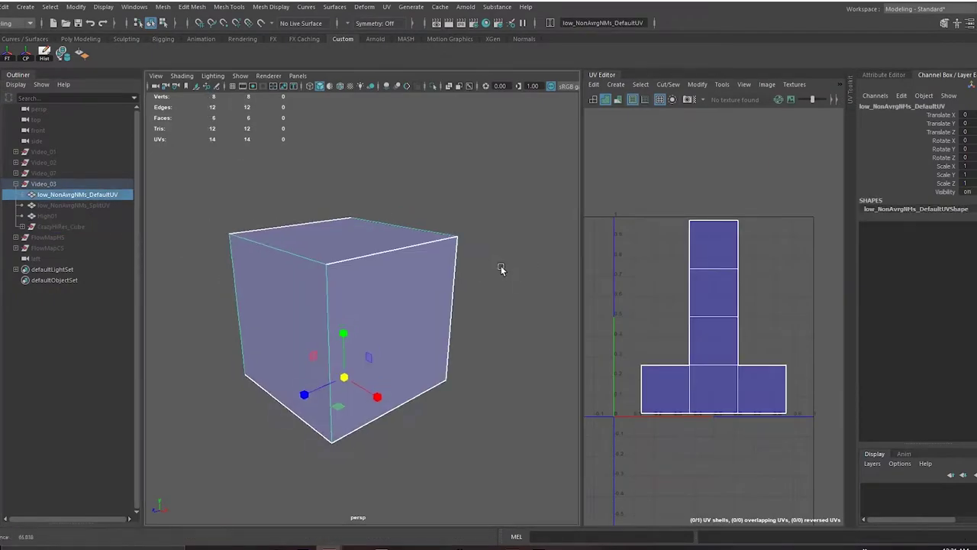
Widen the UV Editor and examine the low-poly cube's default UV layout, with its faces selected and in object mode
key(f)
drag(580, 297, 486, 304)
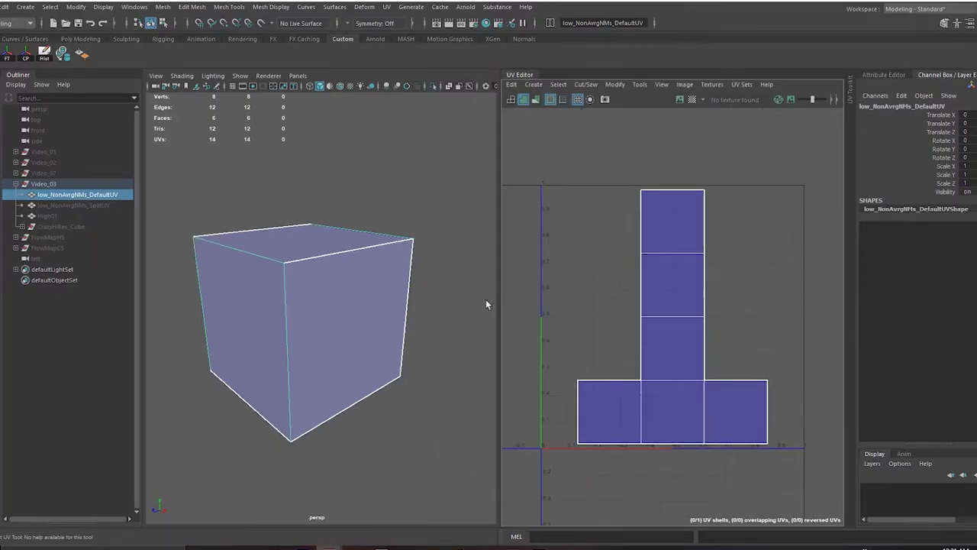
alt+middle_drag(622, 300, 611, 295)
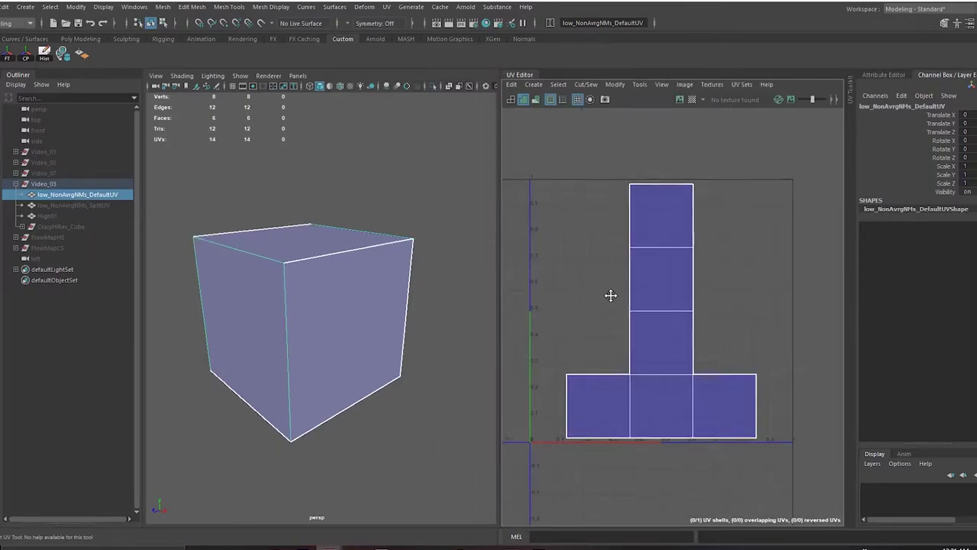
alt+right_drag(611, 294, 639, 230)
drag(626, 211, 707, 268)
key(r)
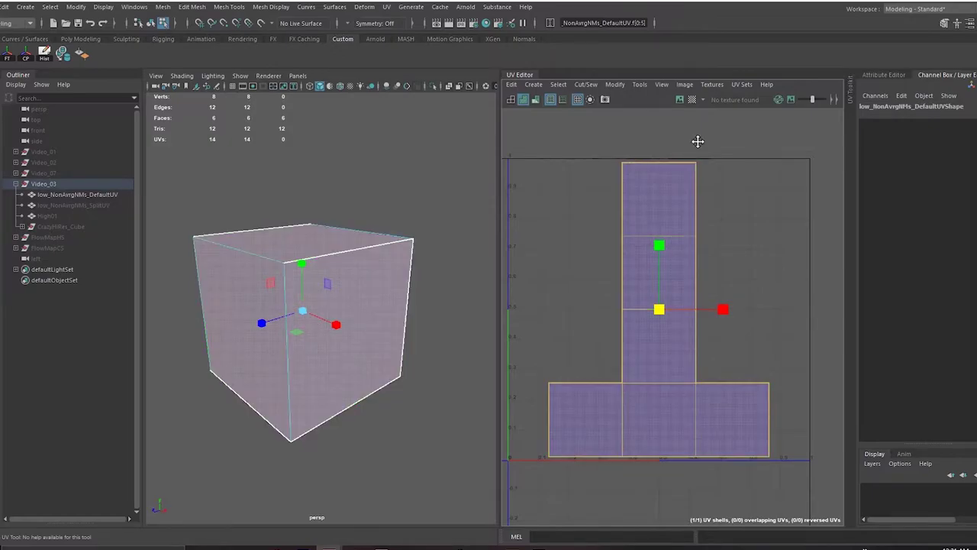
alt+middle_drag(698, 142, 691, 276)
mouse_move(614, 286)
alt+right_down()
mouse_move(640, 295)
mouse_move(600, 282)
alt+right_up()
key(F8)
alt+middle_drag(599, 283, 632, 196)
key(q)
right_drag(392, 257, 443, 229)
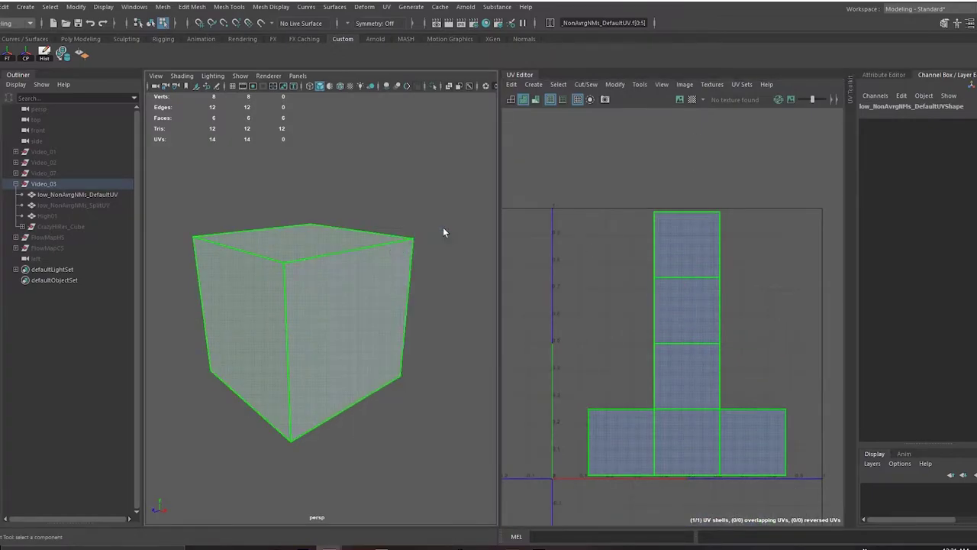
Duplicate the low-poly cube low_NonAvrgNMs_DefaultUV and hide the original
alt+drag(429, 324, 464, 322)
mouse_move(390, 290)
alt+mouse_down()
mouse_move(410, 315)
mouse_move(387, 303)
alt+mouse_up()
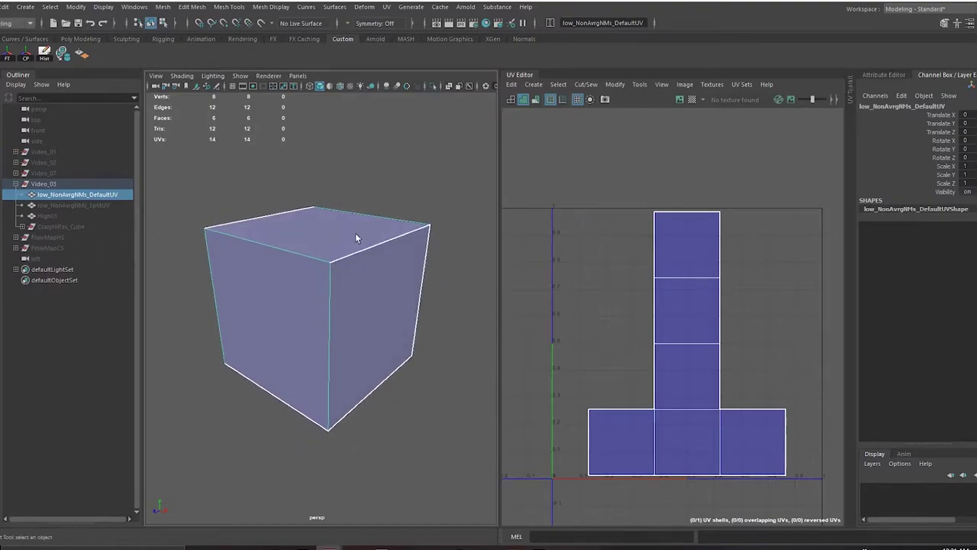
alt+middle_drag(355, 233, 370, 250)
key(ctrl+d)
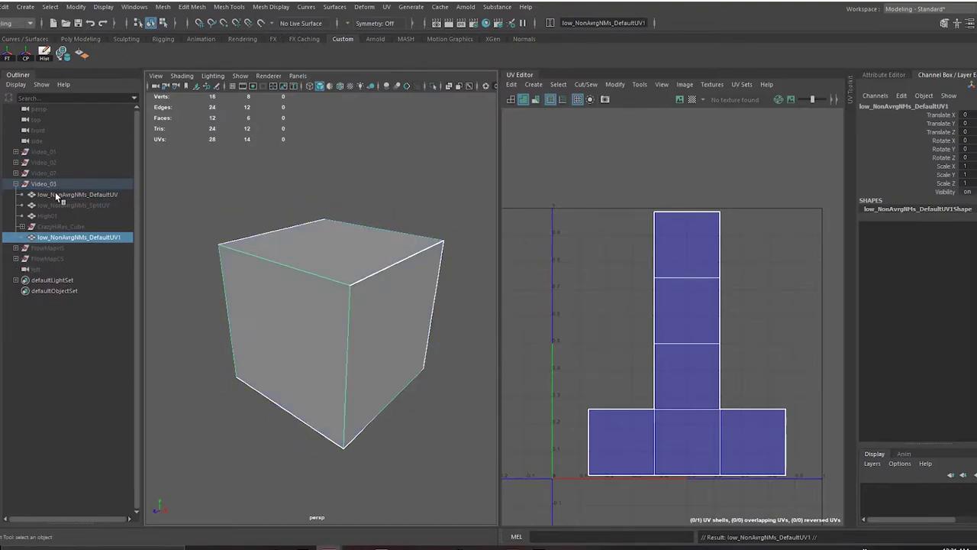
click(55, 194)
key(h)
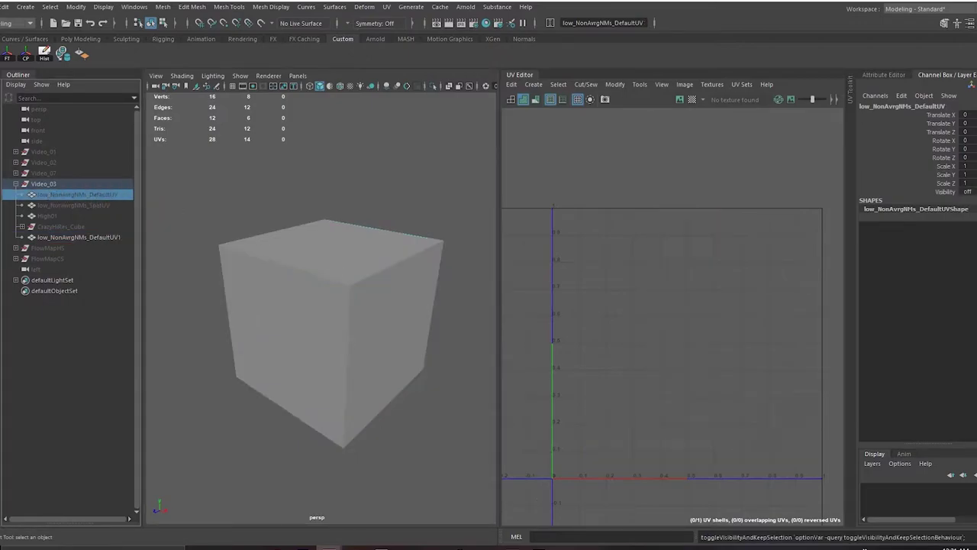
Switch to the baking comparison chart in the photo viewer, review its normals, UV and bake result rows, and return to Maya
click(539, 548)
drag(381, 220, 375, 349)
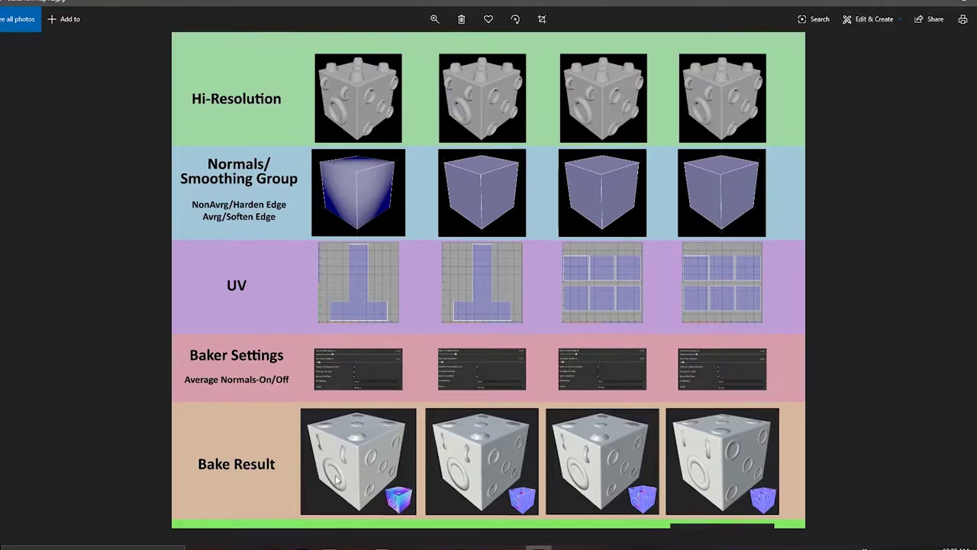
mouse_move(330, 547)
click(387, 505)
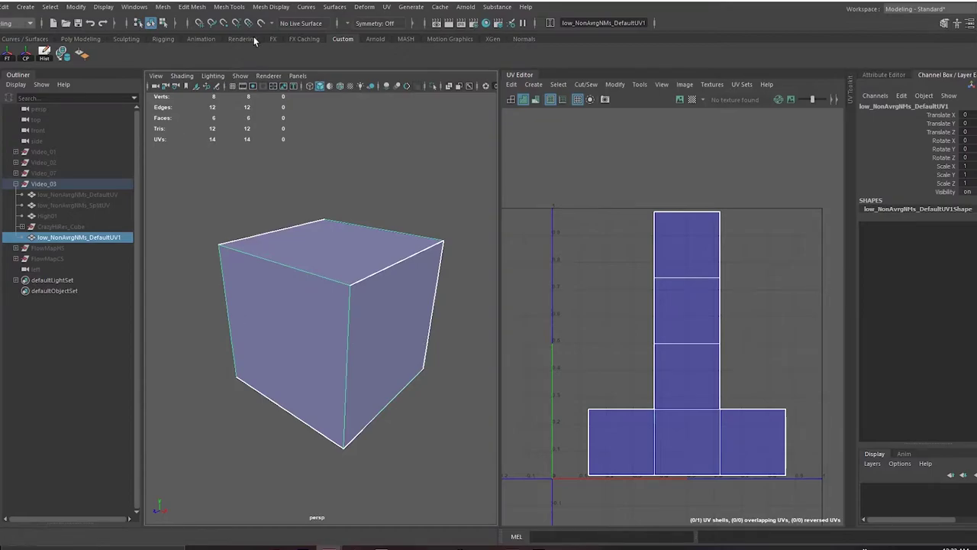
Soften all edges of the duplicated low-poly cube and view it deselected
click(271, 7)
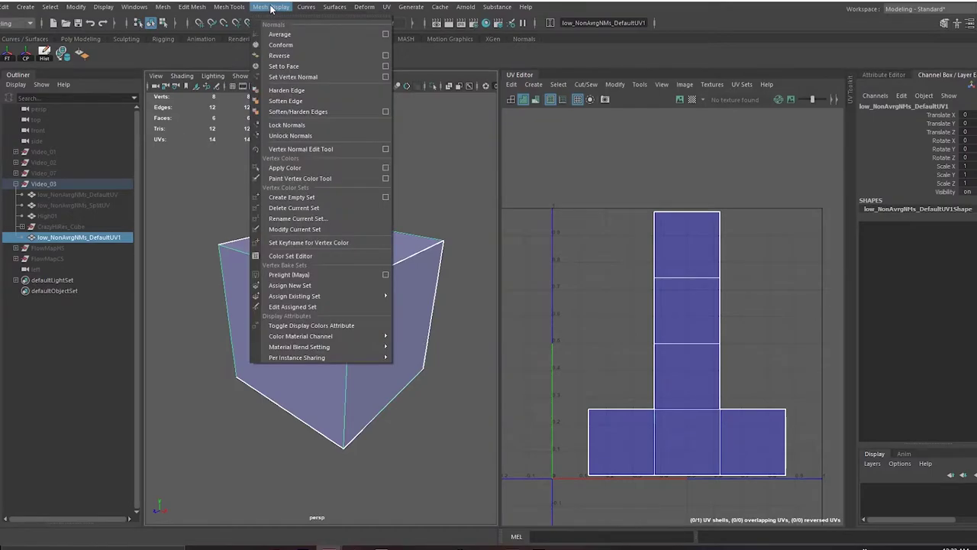
click(323, 100)
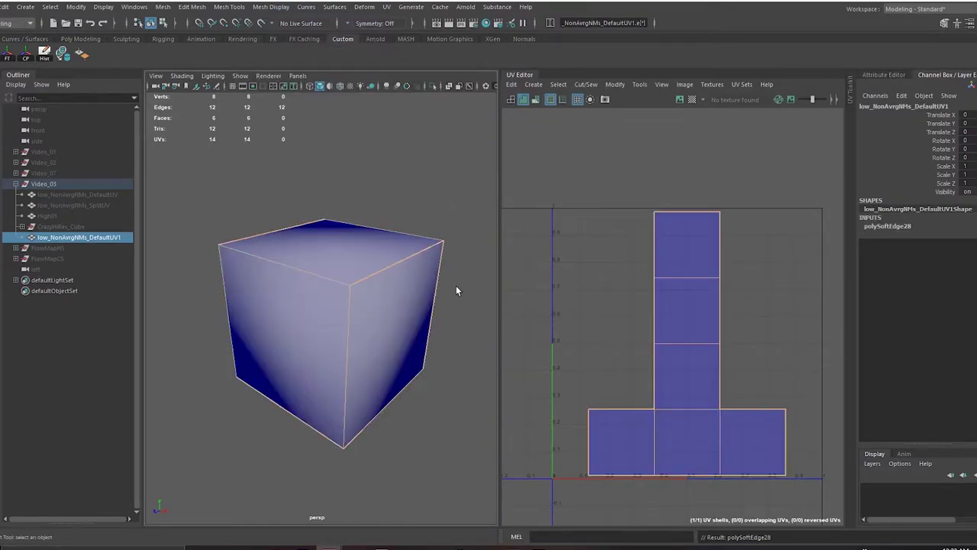
click(417, 193)
mouse_move(392, 233)
alt+mouse_down()
mouse_move(371, 230)
mouse_move(384, 277)
alt+mouse_up()
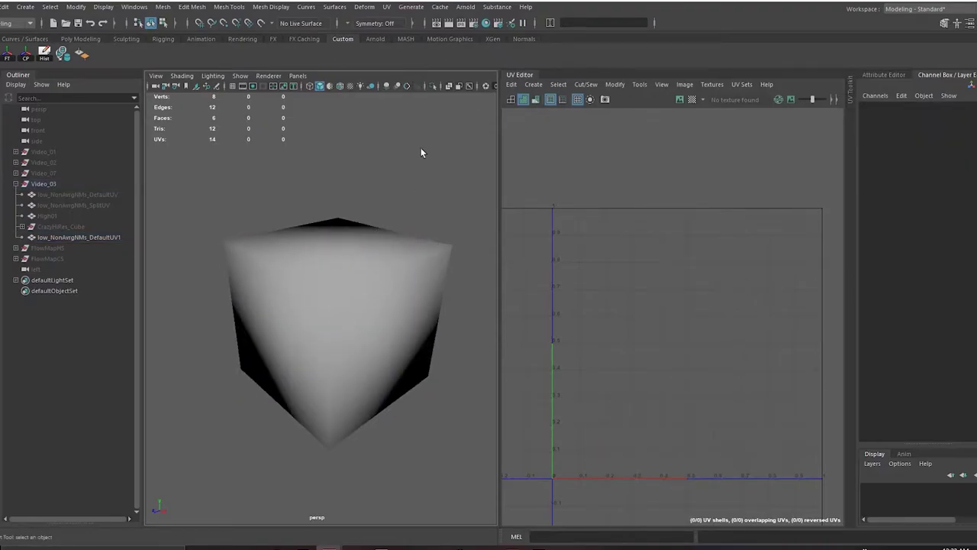
Examine the softened cube's shading from several angles, both selected and deselected
click(347, 243)
click(524, 39)
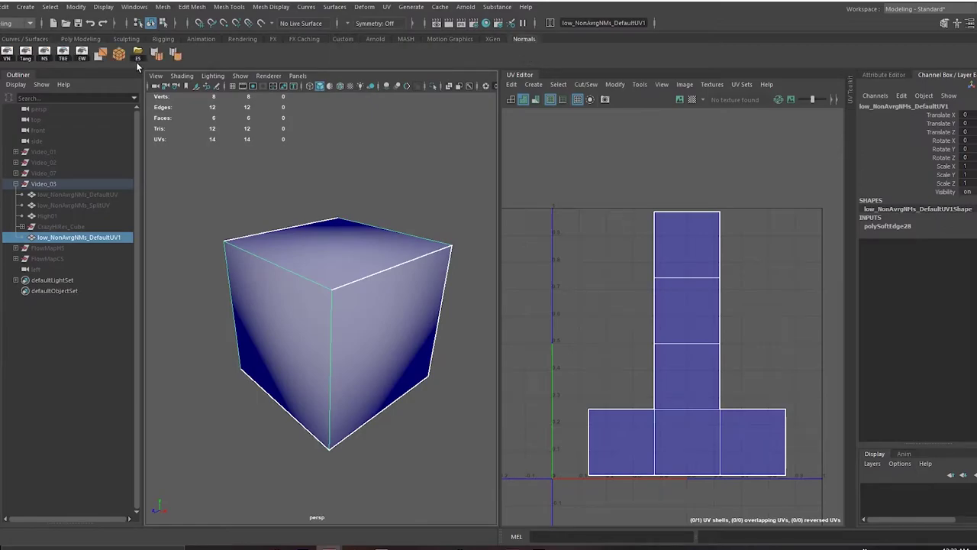
click(318, 159)
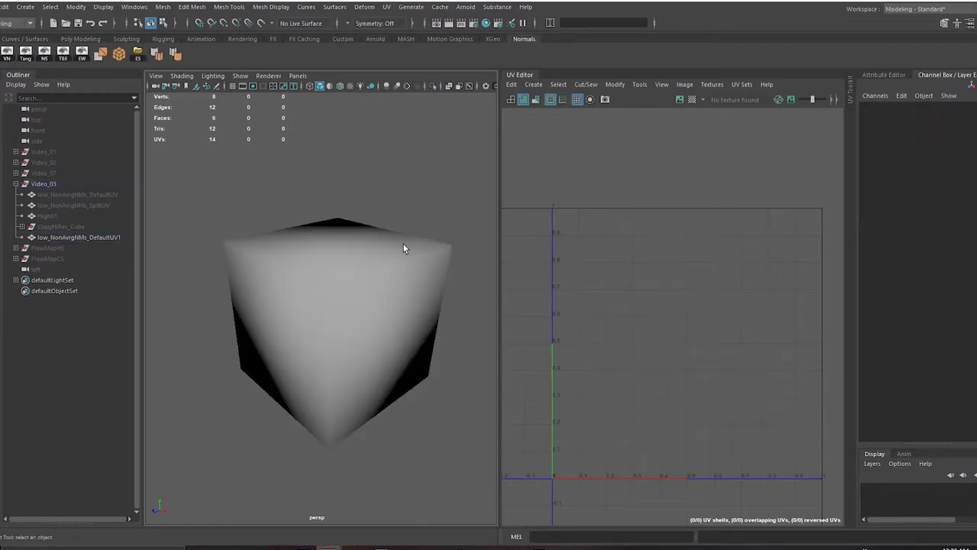
click(364, 290)
mouse_move(364, 290)
alt+mouse_down()
mouse_move(396, 241)
mouse_move(307, 181)
alt+mouse_up()
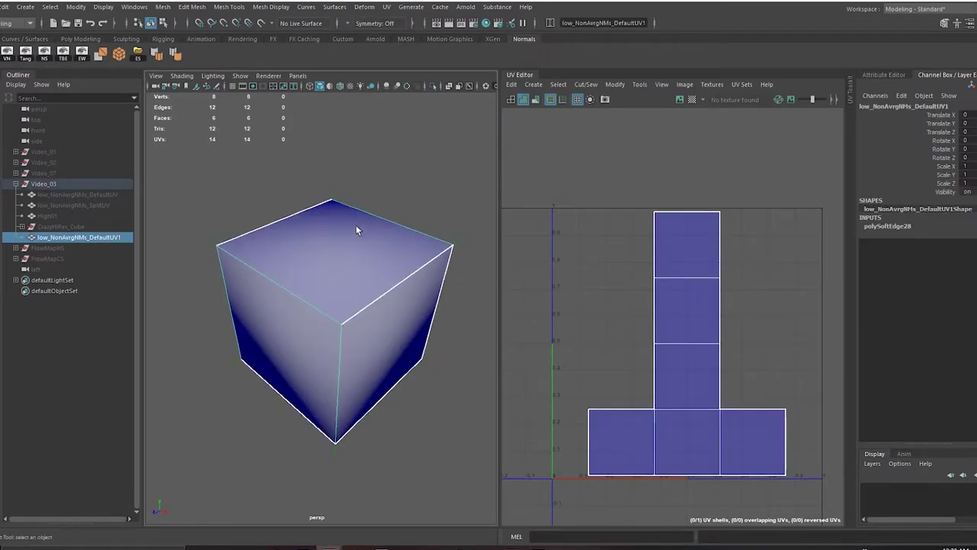
alt+drag(356, 228, 335, 244)
click(385, 148)
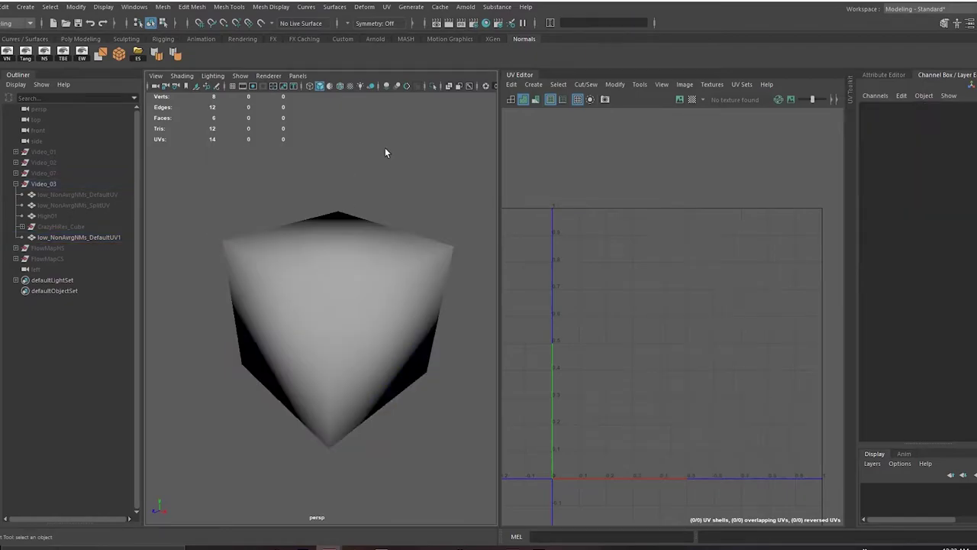
Export the softened cube as lowRes_SE_defaultUV.fbx into the assets folder 03_Baking_Part01, continuing past the student version notice
click(320, 217)
click(6, 7)
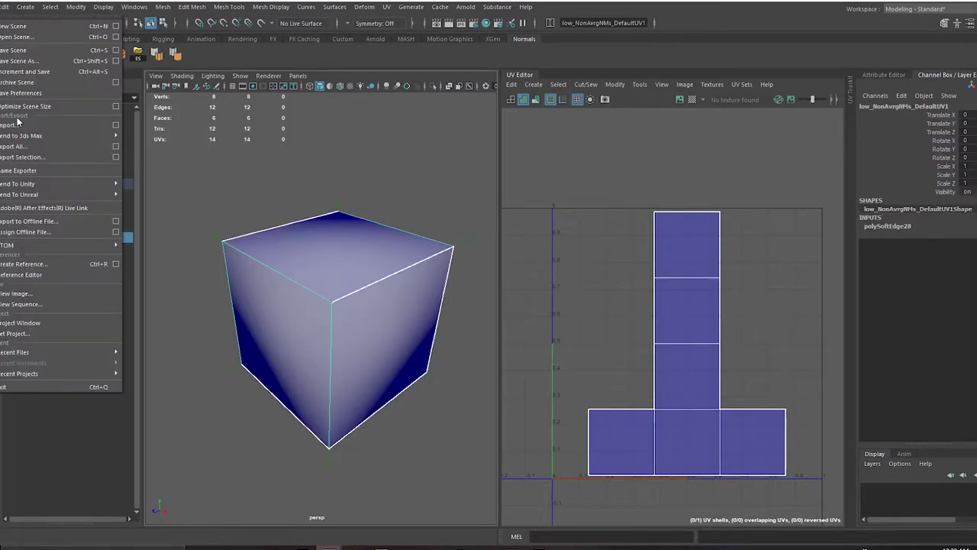
click(46, 157)
text(D:\Online_Tutorials\02_NormalMap_Baking\MayaFiles\assets\03_Baking_Part01)
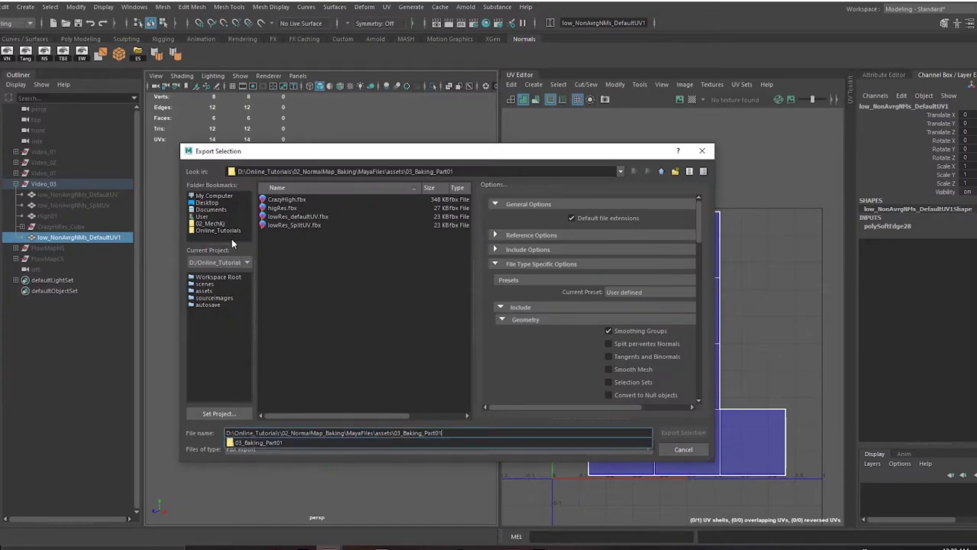
click(305, 225)
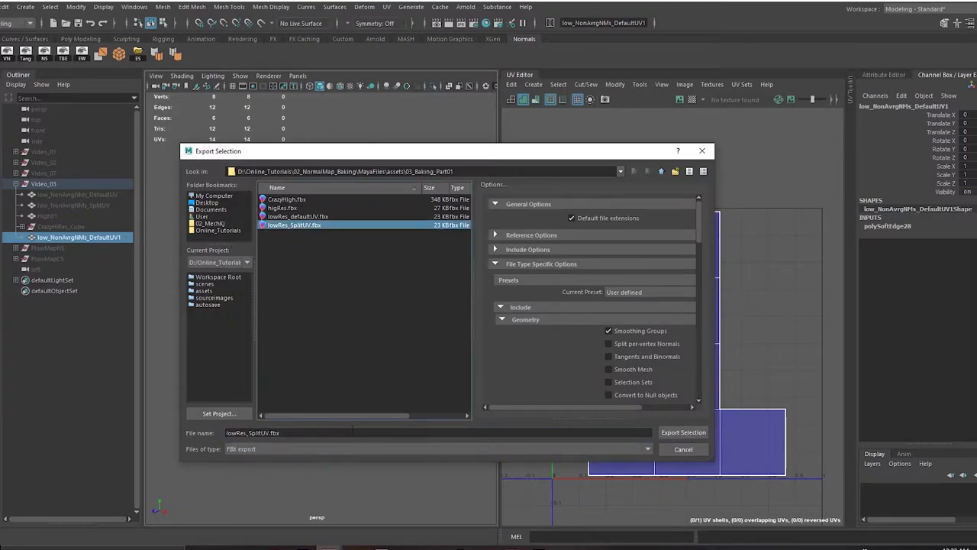
key(Tab)
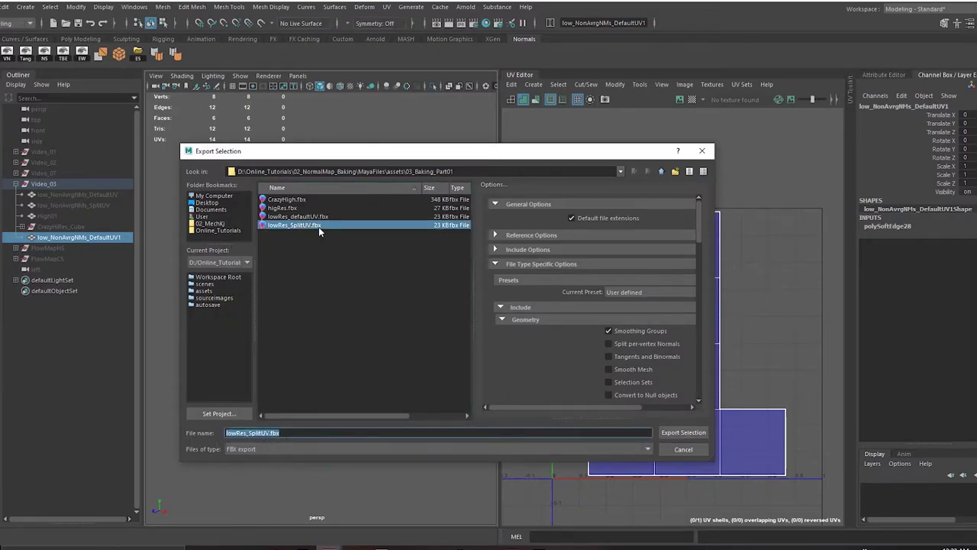
click(298, 216)
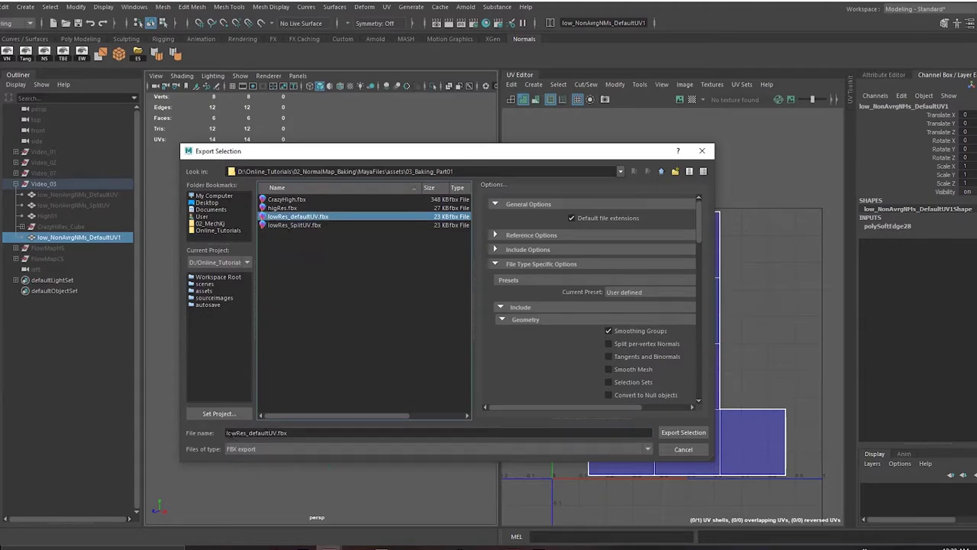
click(248, 433)
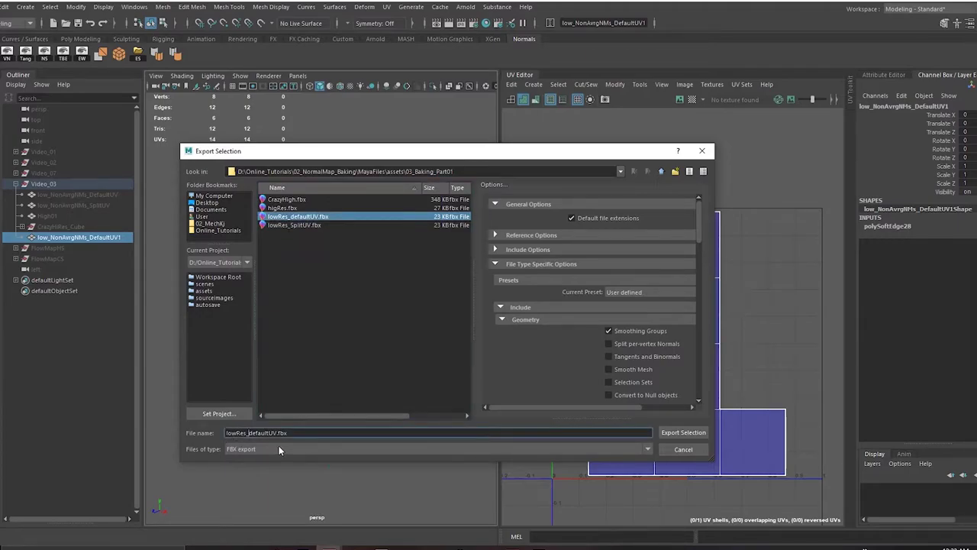
text(SE)
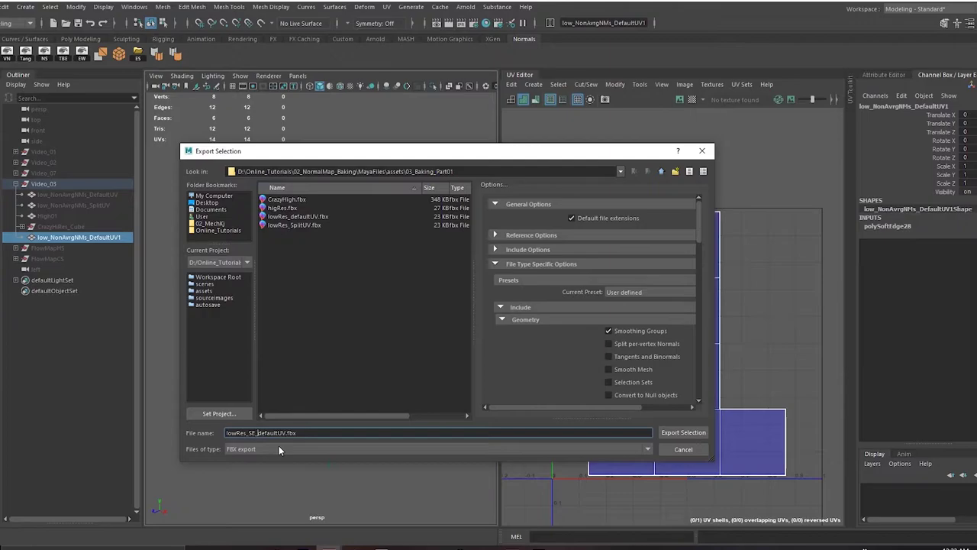
key(Return)
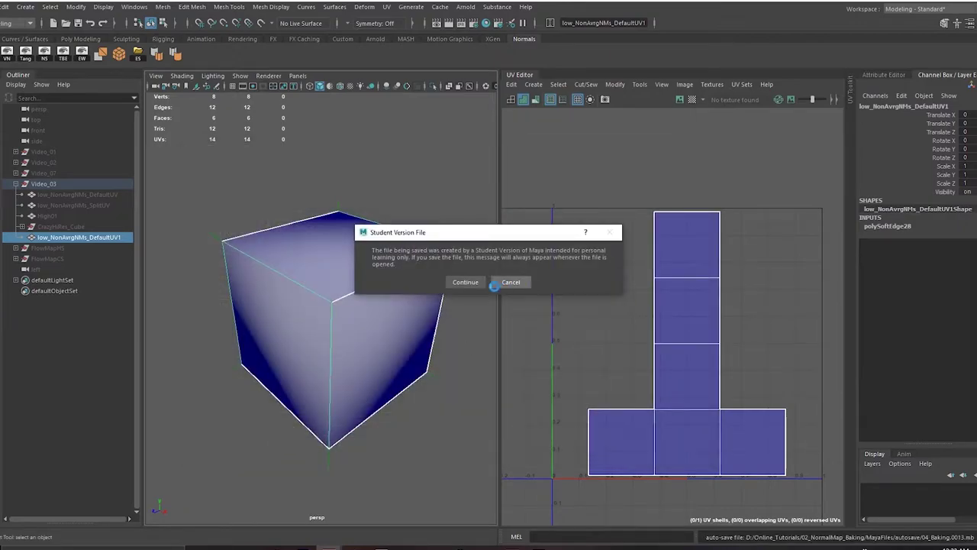
click(466, 282)
click(6, 7)
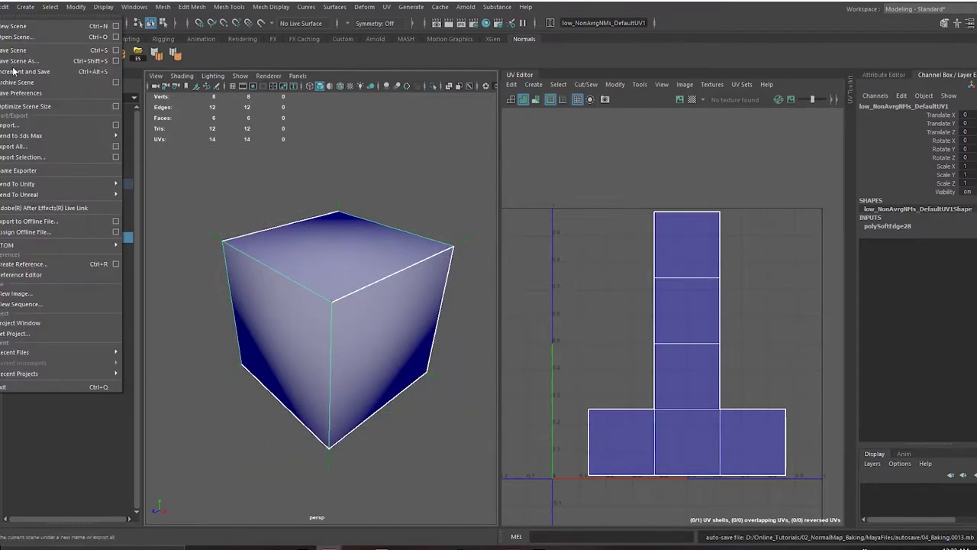
click(23, 156)
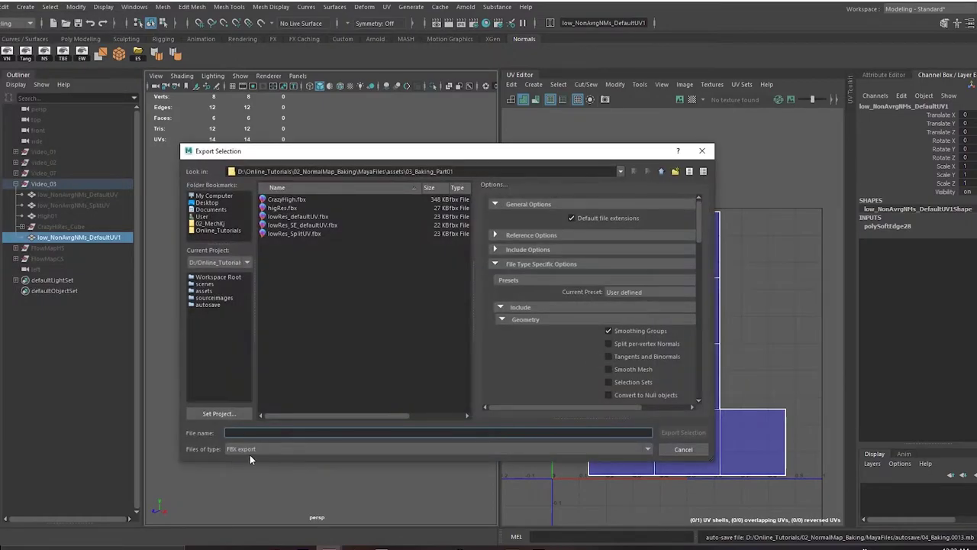
click(684, 449)
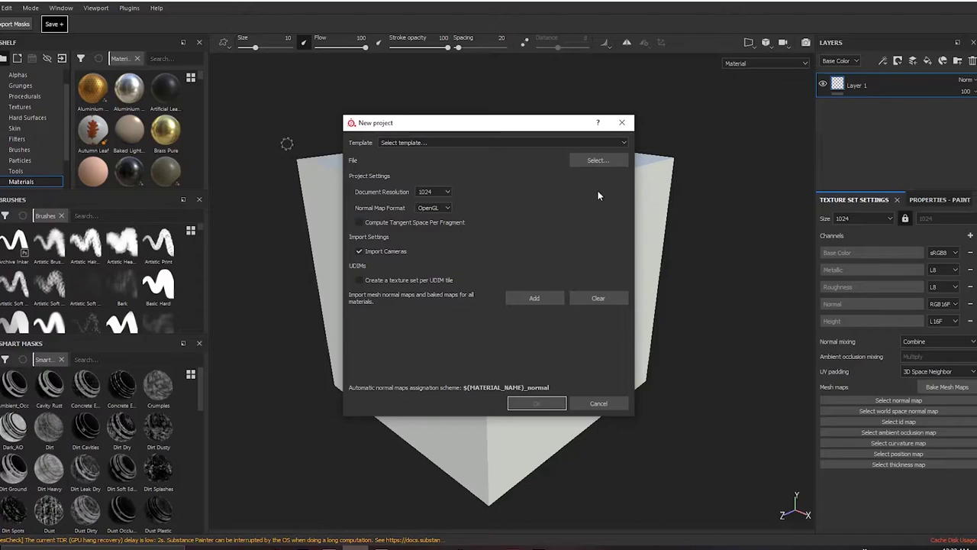
In Substance Painter, try to create a new project from lowRes_SE_defaultUV in 03_Baking_Part01, discarding changes to the open project
click(586, 162)
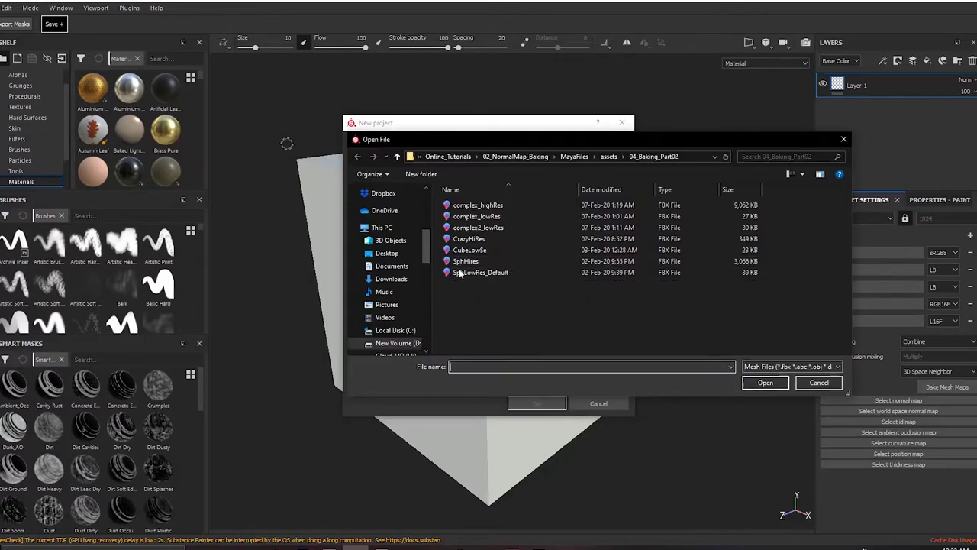
text(D:\Online_Tutorials\02_NormalMap_Baking\MayaFiles\assets\03_Baking_Part01)
key(Return)
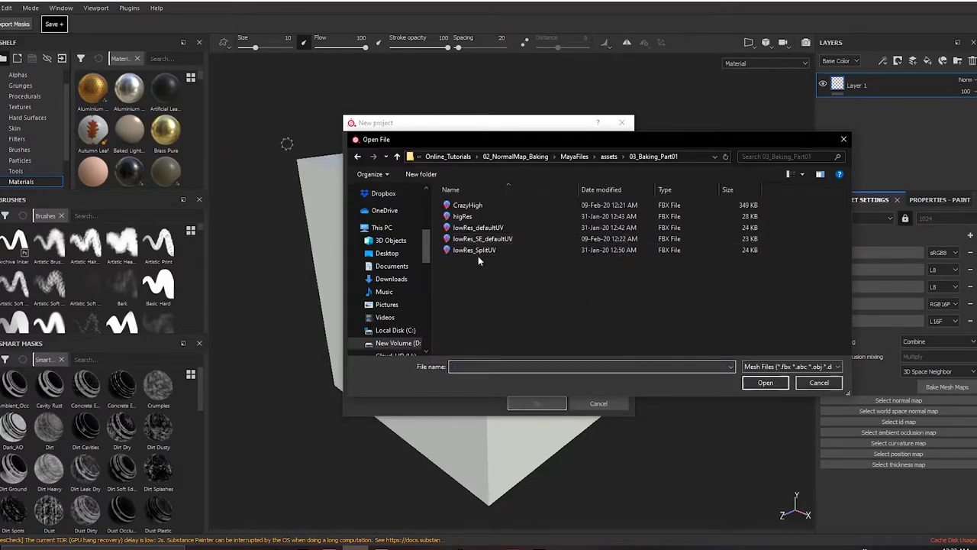
double_click(483, 238)
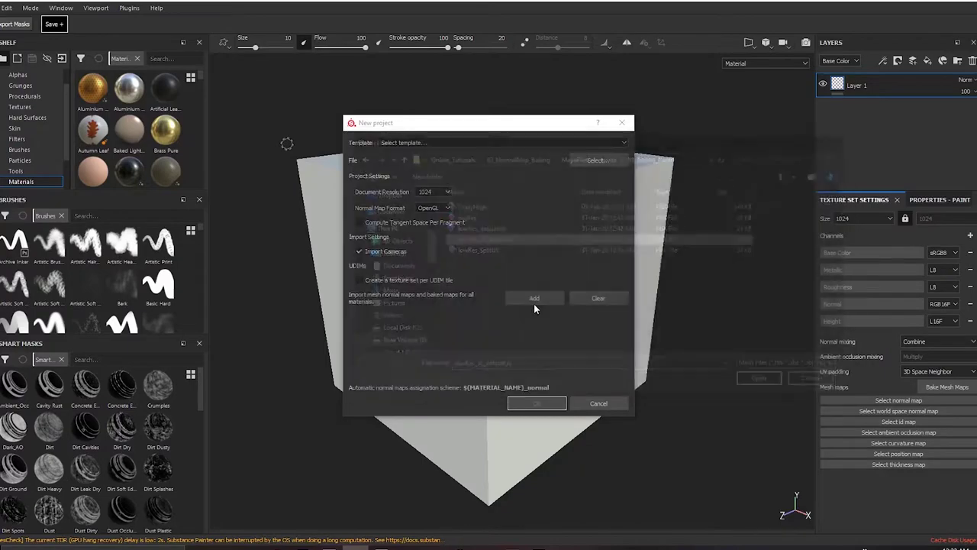
click(545, 410)
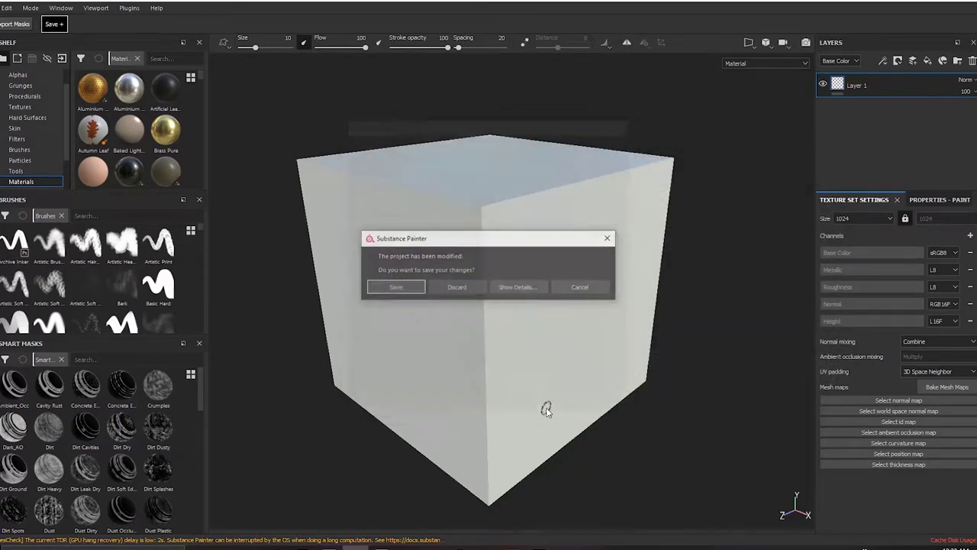
click(444, 288)
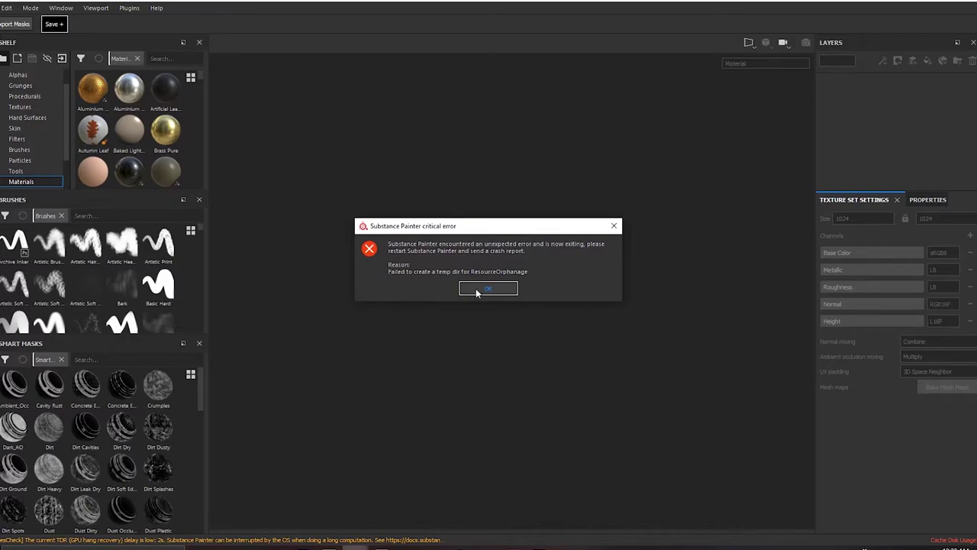
Dismiss the critical error and relaunch Substance Painter, cancelling the bug report and declining the new version download
click(488, 287)
click(356, 545)
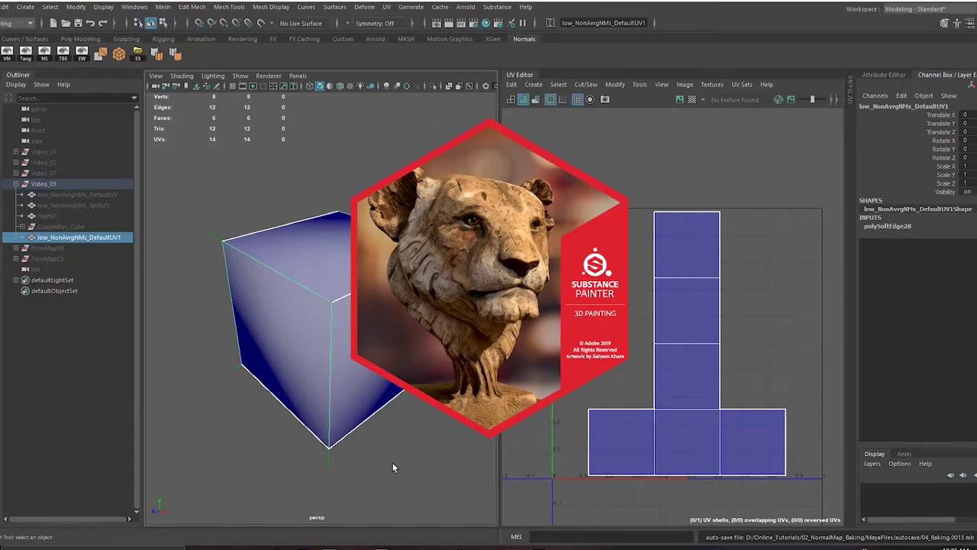
click(459, 545)
click(459, 546)
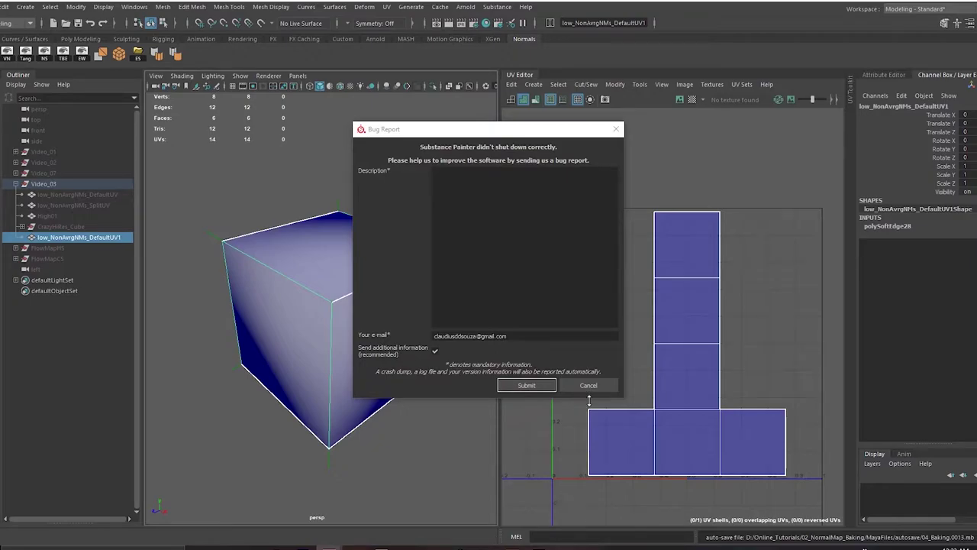
click(589, 386)
click(635, 327)
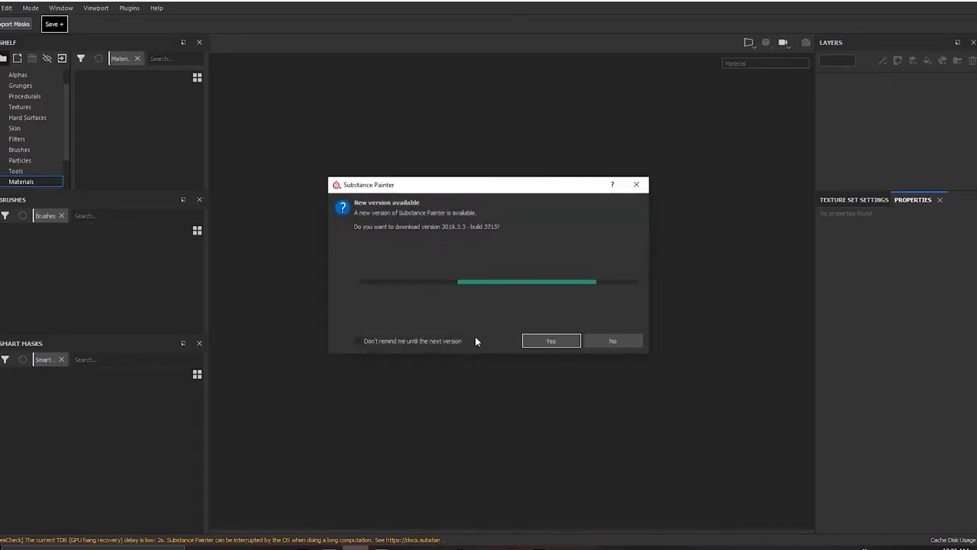
click(610, 341)
Create a new project from the lowRes_SE_defaultUV mesh in the 03_Baking_Part01 folder
click(0, 7)
click(3, 20)
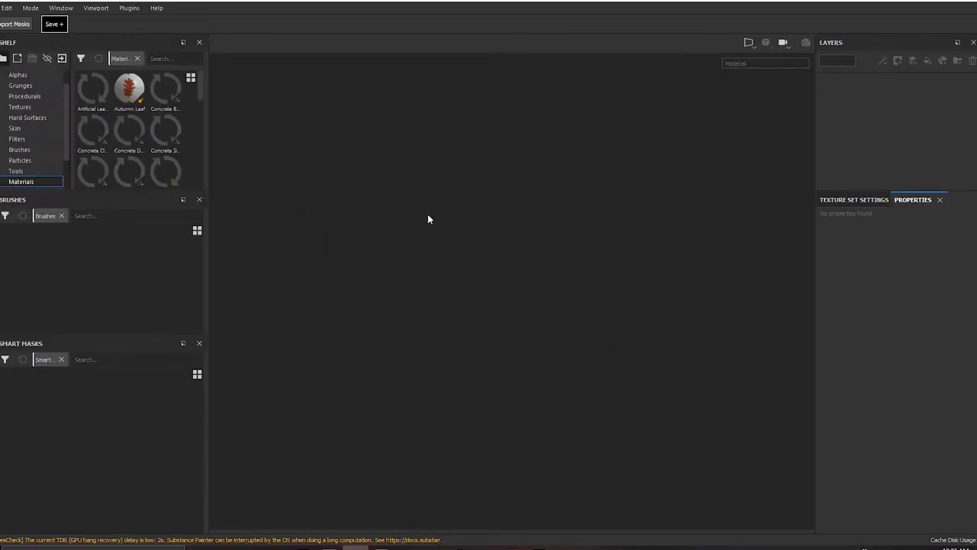
click(605, 162)
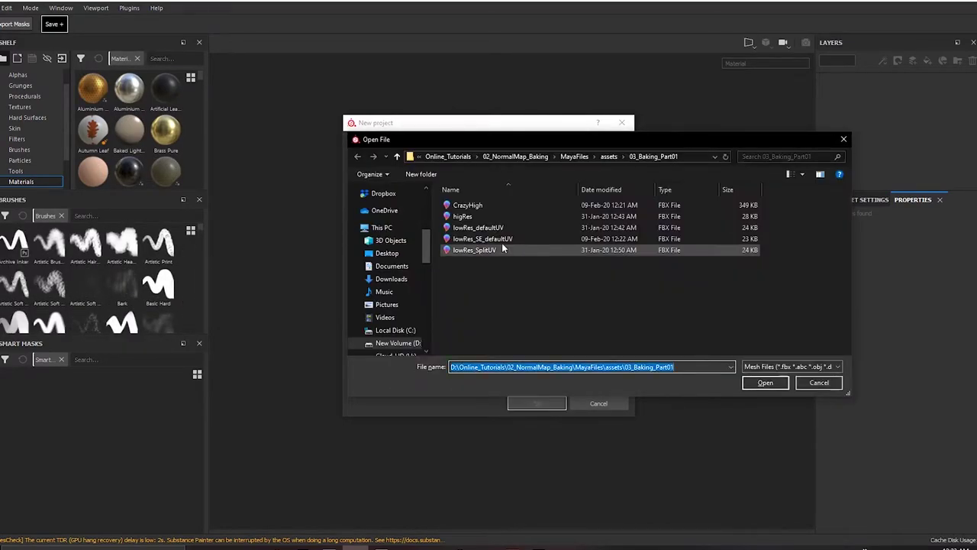
double_click(502, 239)
click(536, 404)
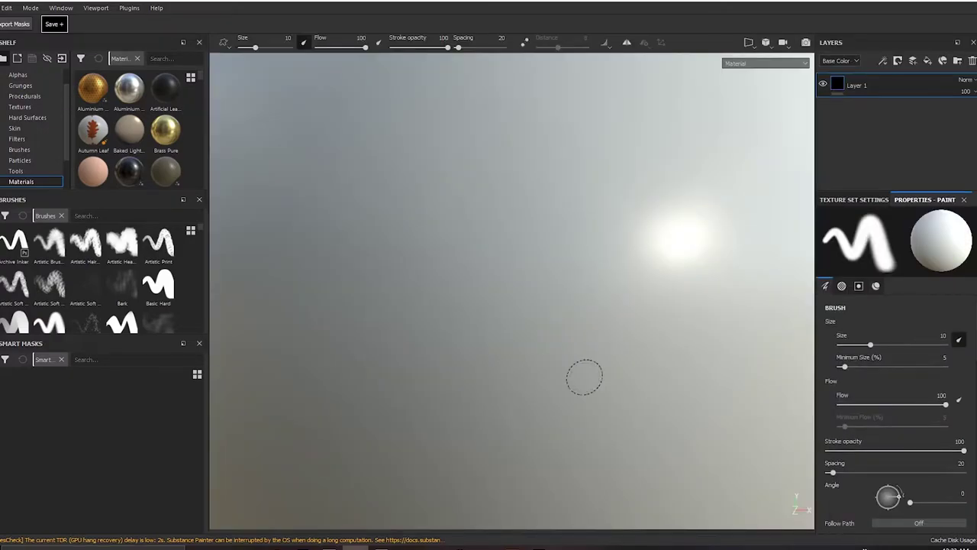
Examine the softened cube's shading and UV layout in the 3D and 2D views, from several angles and under rotated environment lighting
scroll(461, 318, down, 2)
scroll(462, 317, up, 2)
scroll(463, 316, down, 3)
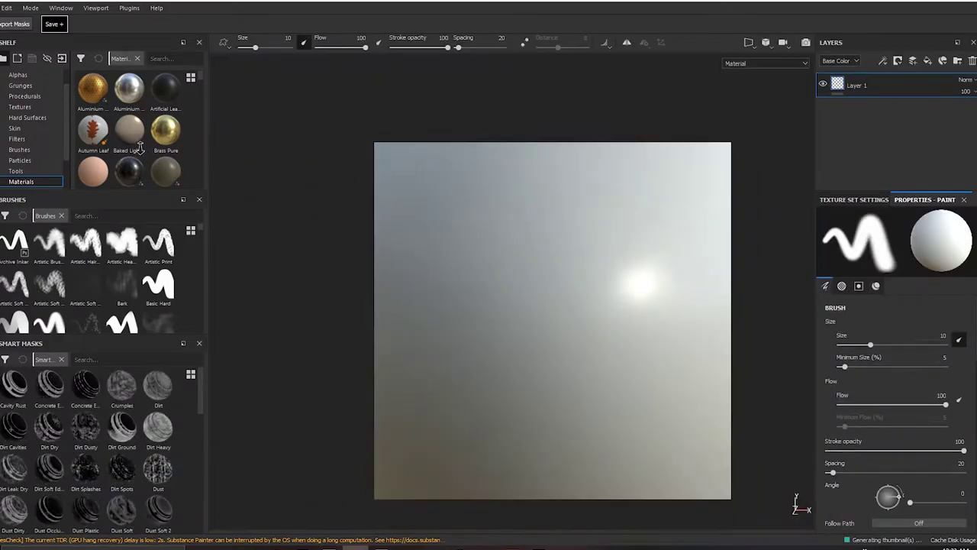
scroll(386, 228, down, 1)
alt+drag(385, 228, 561, 301)
key(F1)
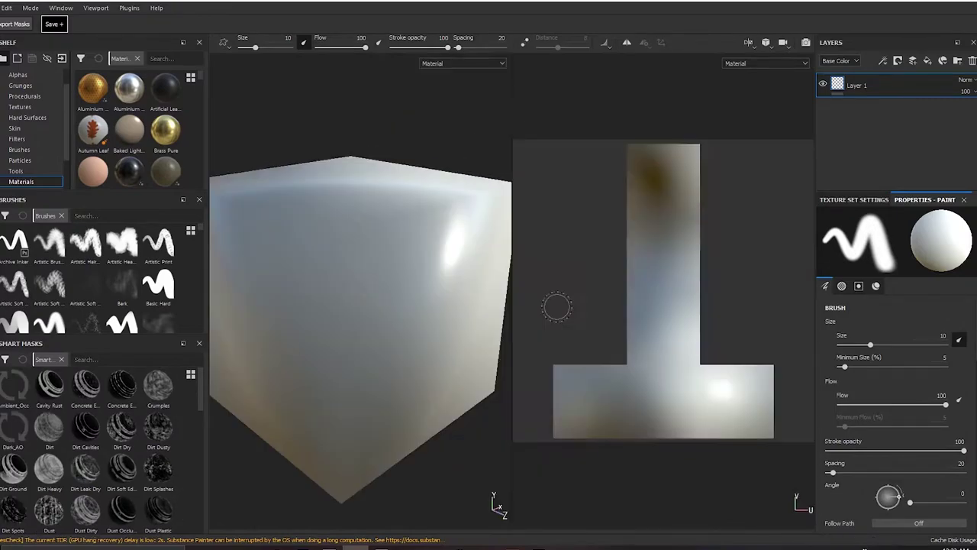
alt+drag(356, 298, 419, 292)
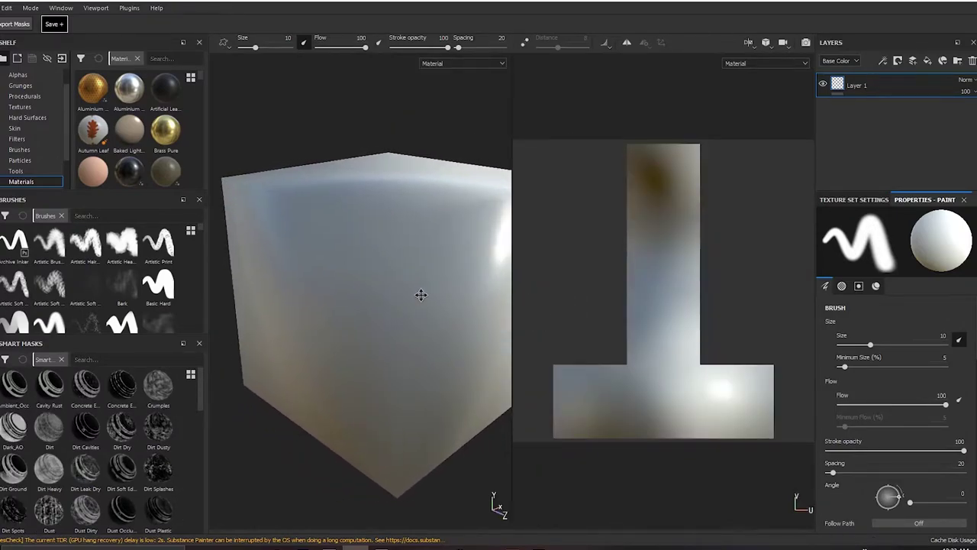
key(F3)
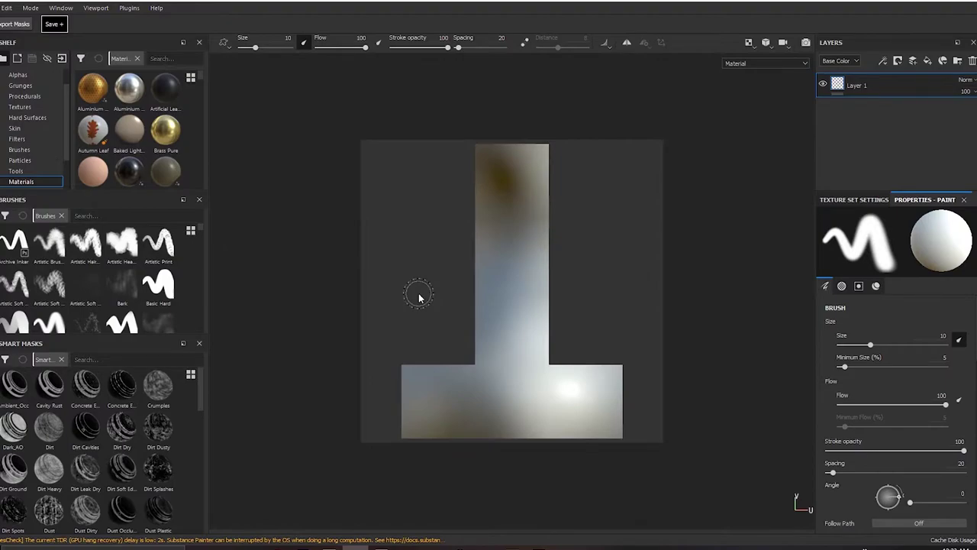
key(F2)
alt+middle_drag(585, 292, 584, 258)
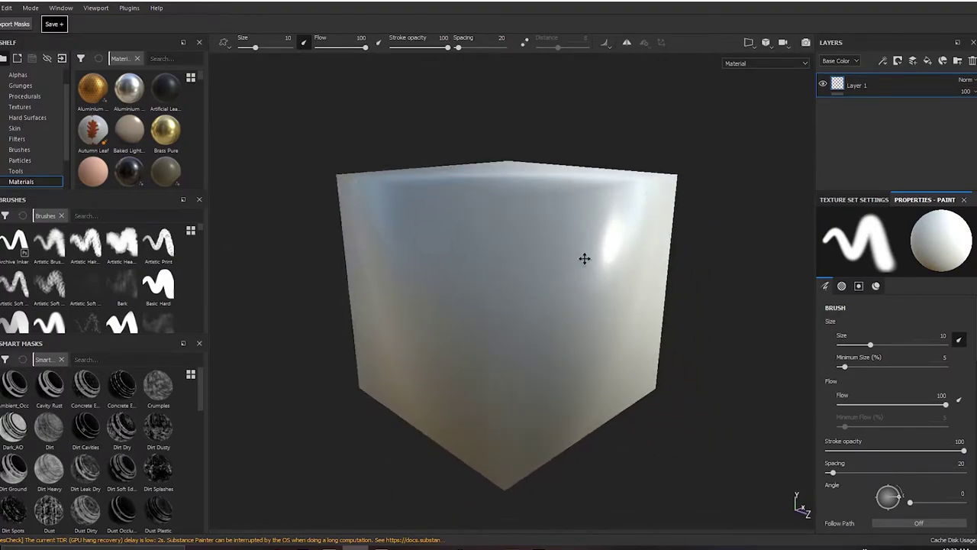
alt+drag(585, 258, 640, 302)
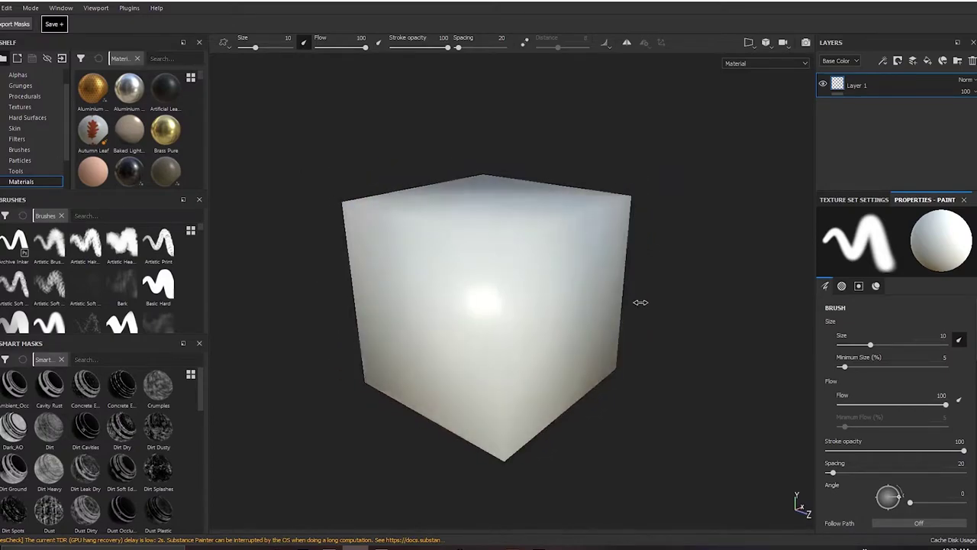
mouse_move(640, 303)
shift+right_down()
mouse_move(657, 301)
mouse_move(635, 306)
mouse_move(638, 313)
shift+right_up()
mouse_move(563, 197)
alt+mouse_down()
mouse_move(567, 270)
mouse_move(563, 188)
alt+mouse_up()
shift+right_drag(568, 341, 574, 317)
Start the mesh map bake setup from the texture set settings and enable only the Normal map
click(876, 201)
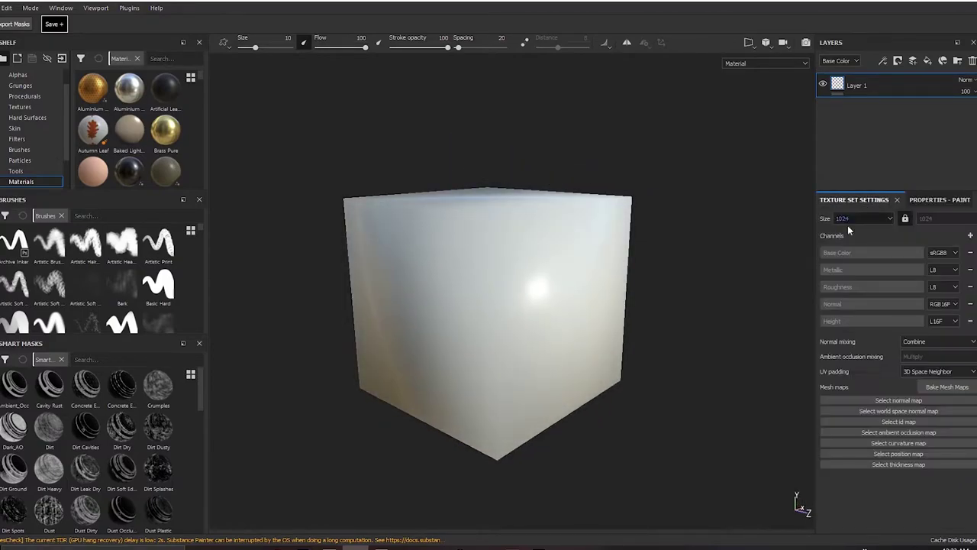
click(947, 386)
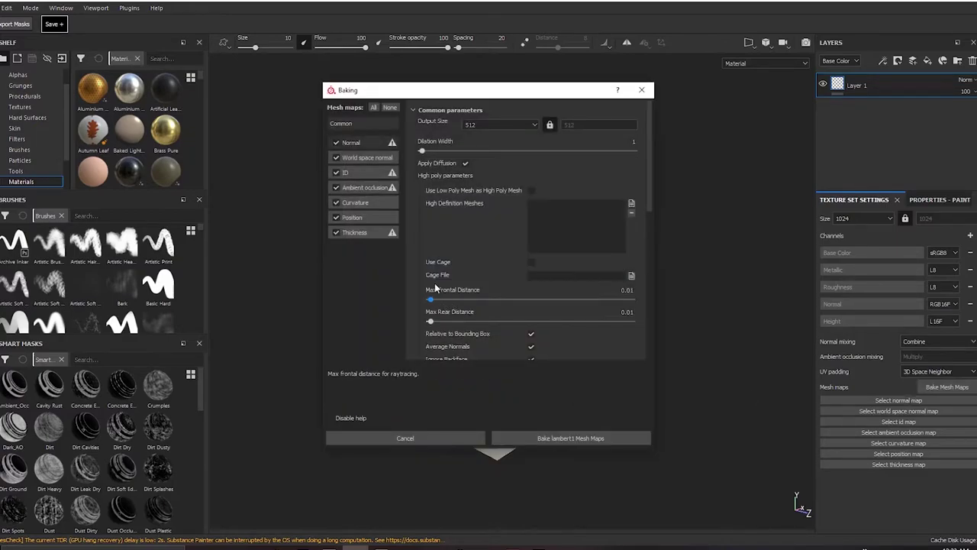
click(389, 107)
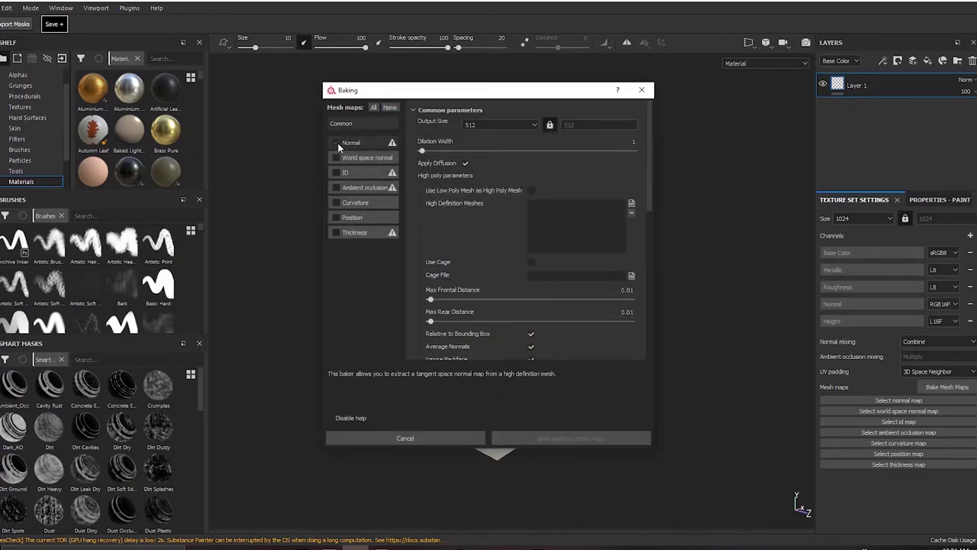
click(337, 143)
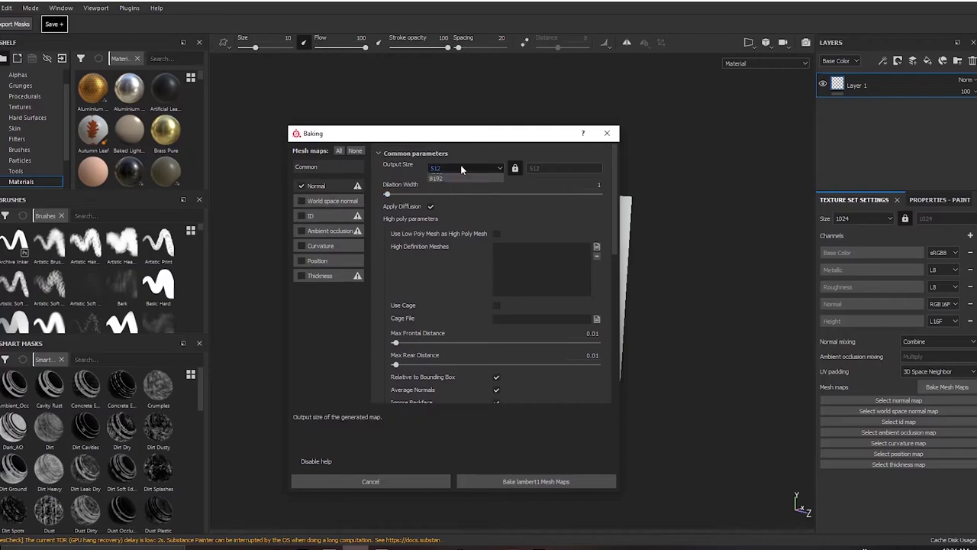
Set the bake output size to 1024 and load the CrazyHigh FBX as the high definition mesh
click(434, 168)
click(447, 213)
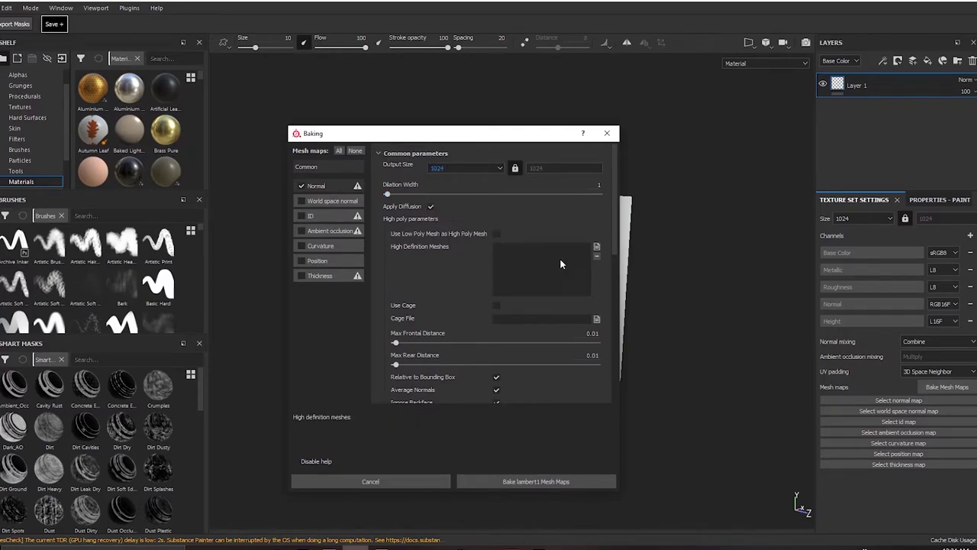
click(596, 250)
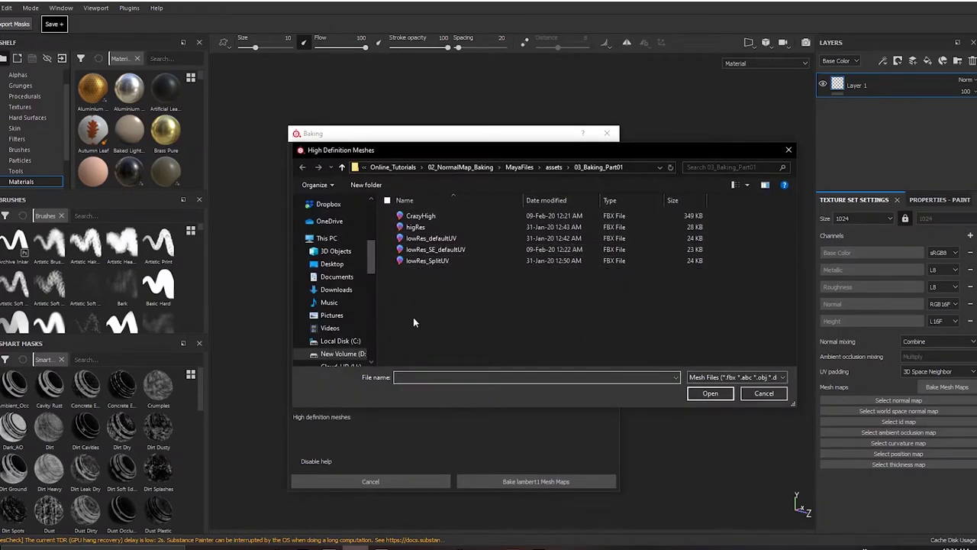
double_click(429, 217)
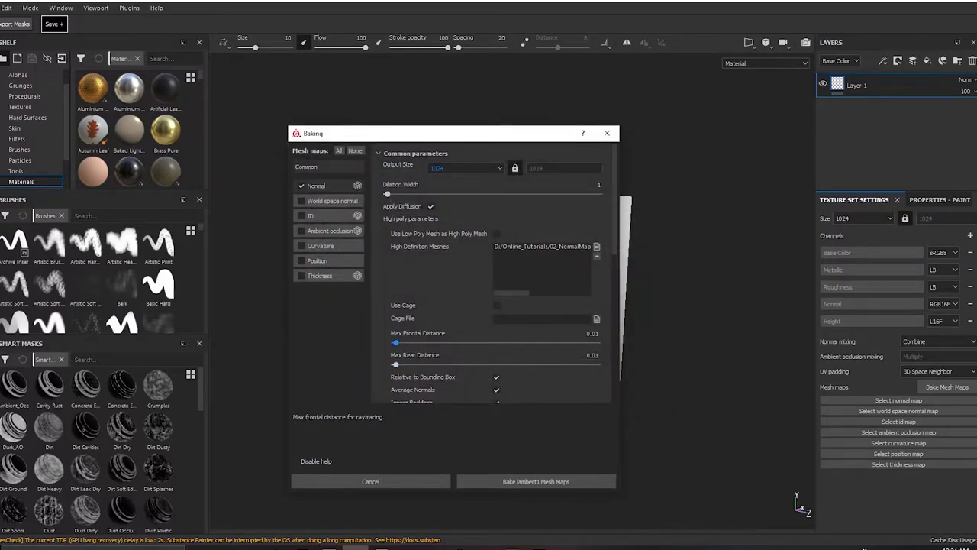
Replace the loaded high definition mesh with the higRes FBX in the bake settings
click(596, 257)
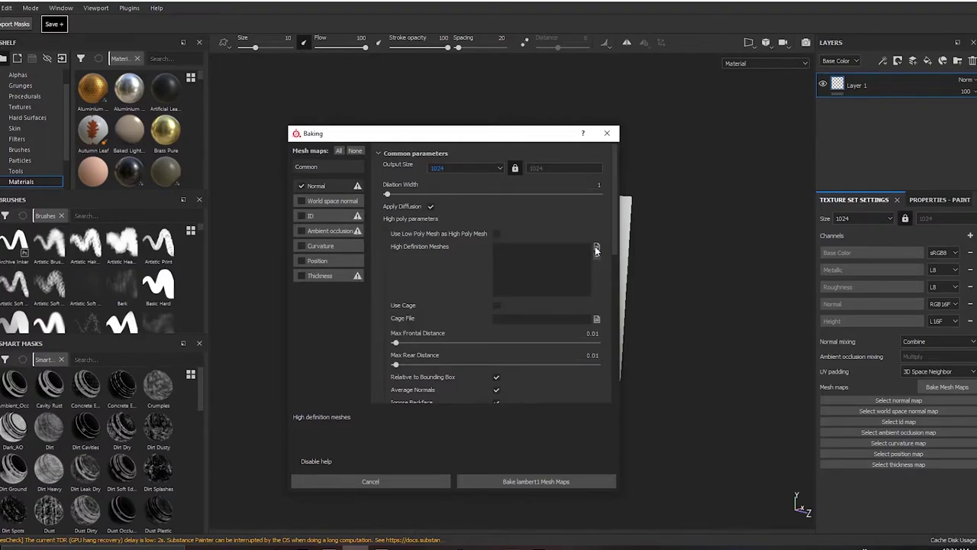
click(597, 247)
click(428, 214)
double_click(429, 214)
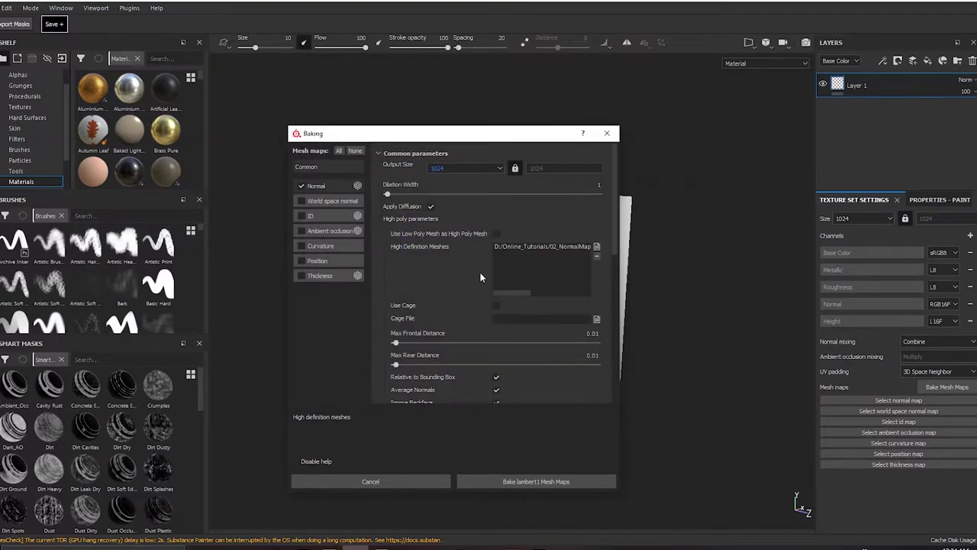
Switch to Maya, isolate the High01 cube and examine its bevelled edges up close
key(alt+Tab)
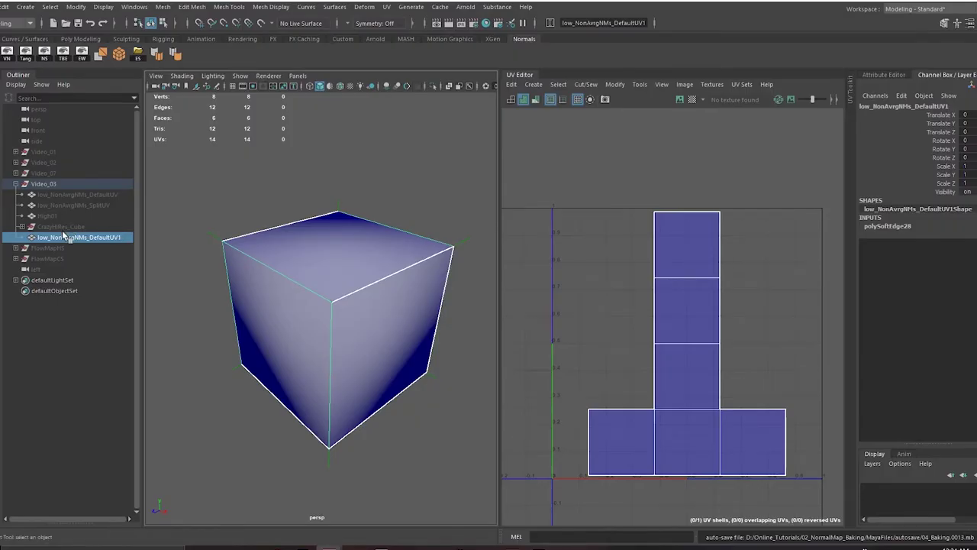
click(65, 217)
key(ctrl+1)
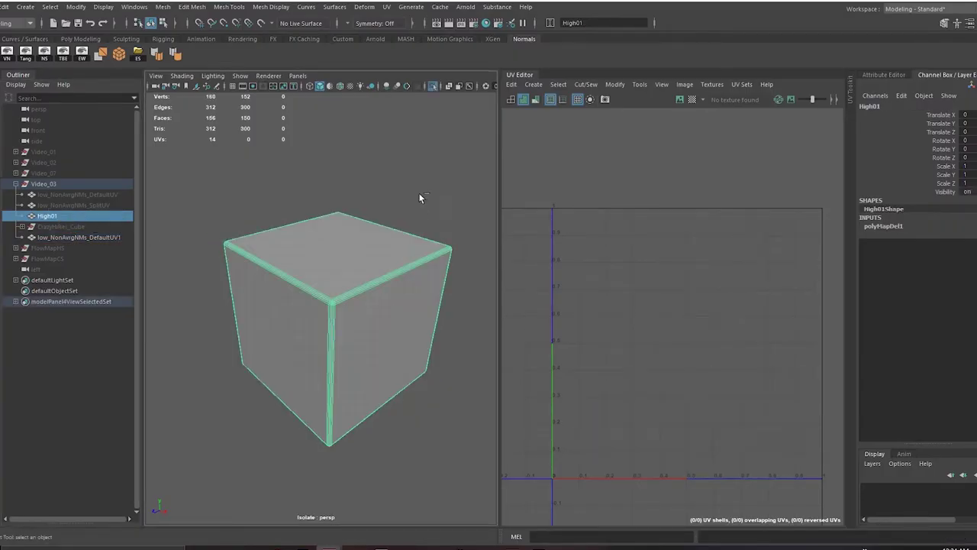
click(419, 195)
alt+drag(378, 299, 383, 282)
alt+right_drag(384, 282, 401, 322)
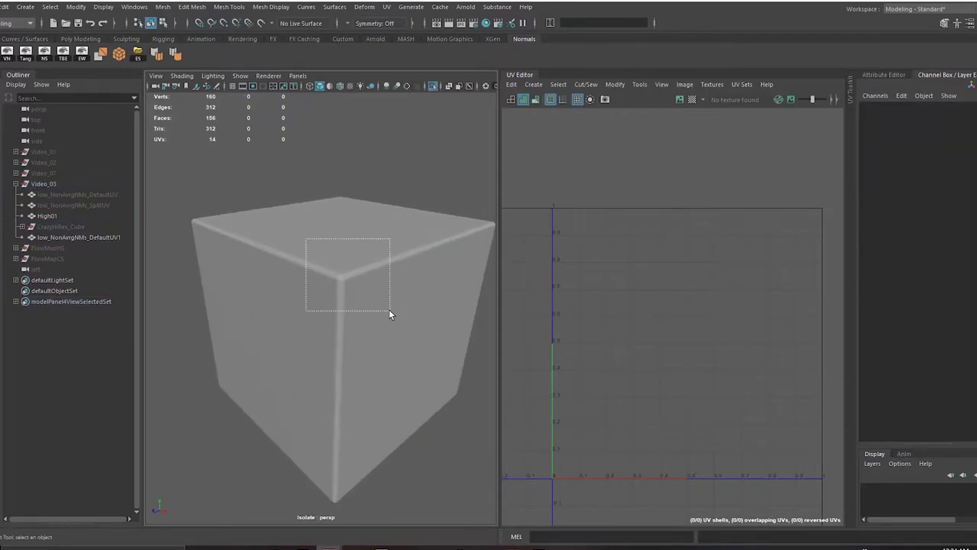
drag(390, 310, 382, 312)
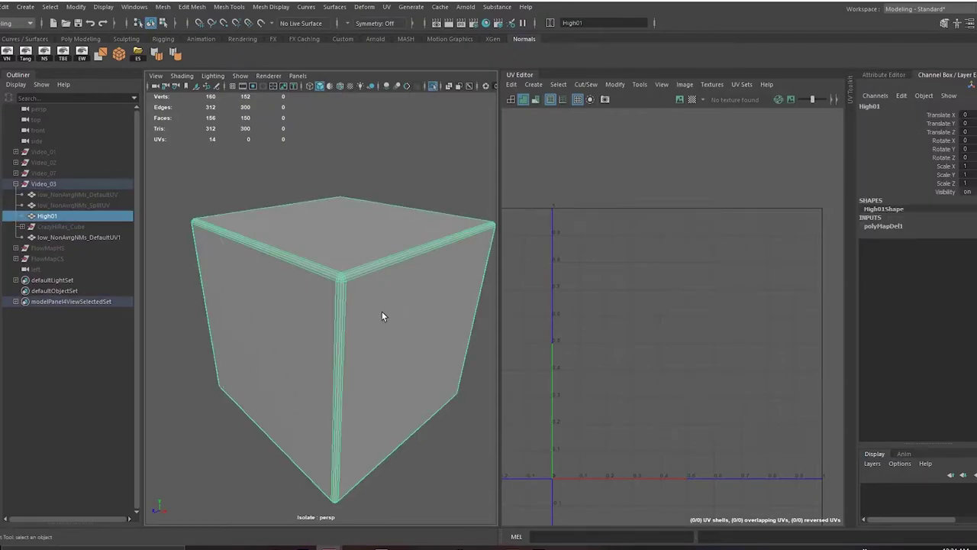
Return to Substance Painter and bake the lambert1 normal map from the higRes mesh
key(alt+Tab)
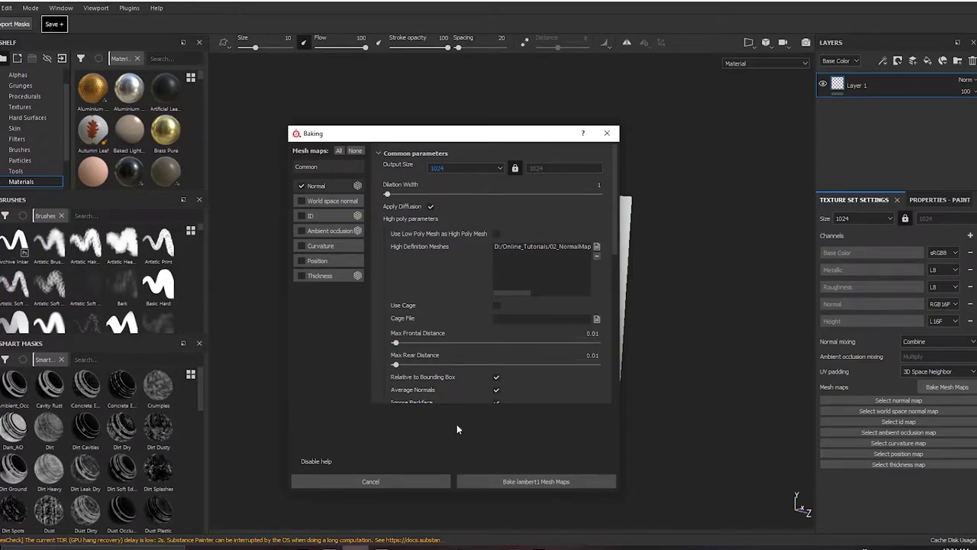
click(483, 483)
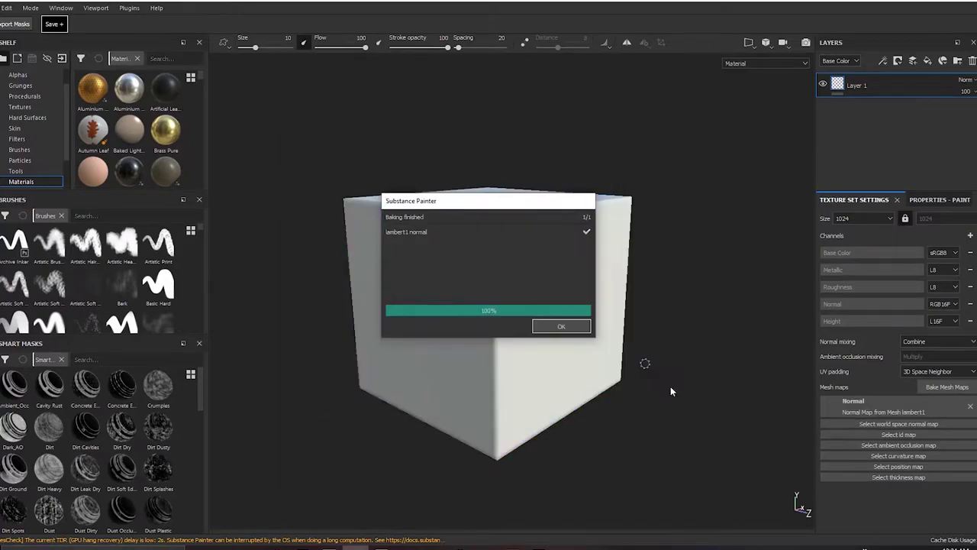
click(578, 327)
Examine the baked cube's edge shading from several angles and under rotated environment lighting
alt+drag(578, 306, 561, 333)
shift+right_drag(561, 325, 680, 324)
alt+middle_drag(583, 295, 589, 310)
alt+right_drag(591, 314, 714, 414)
alt+drag(712, 412, 472, 325)
Display the baked normal map alone on the cube and examine its colour gradients from several sides
key(4)
key(b)
key(b)
key(b)
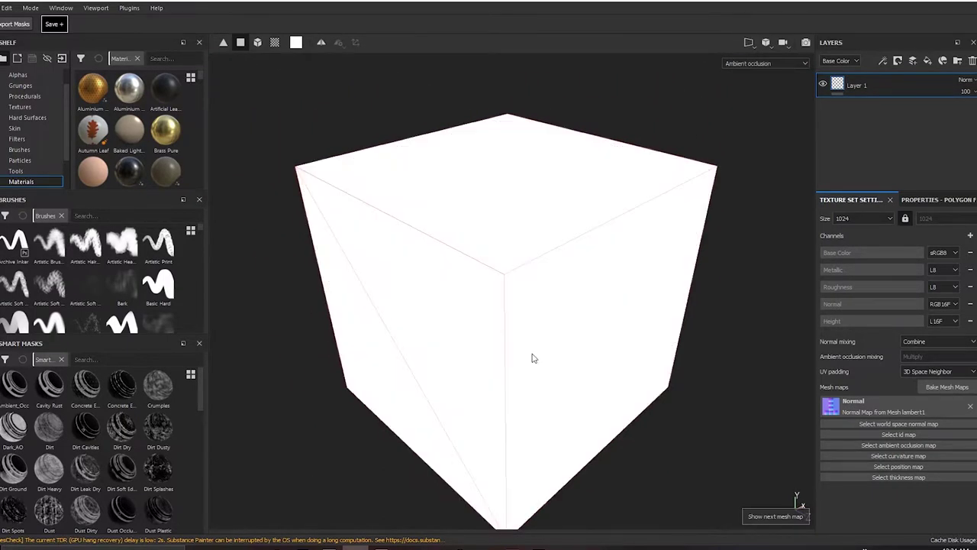
key(b)
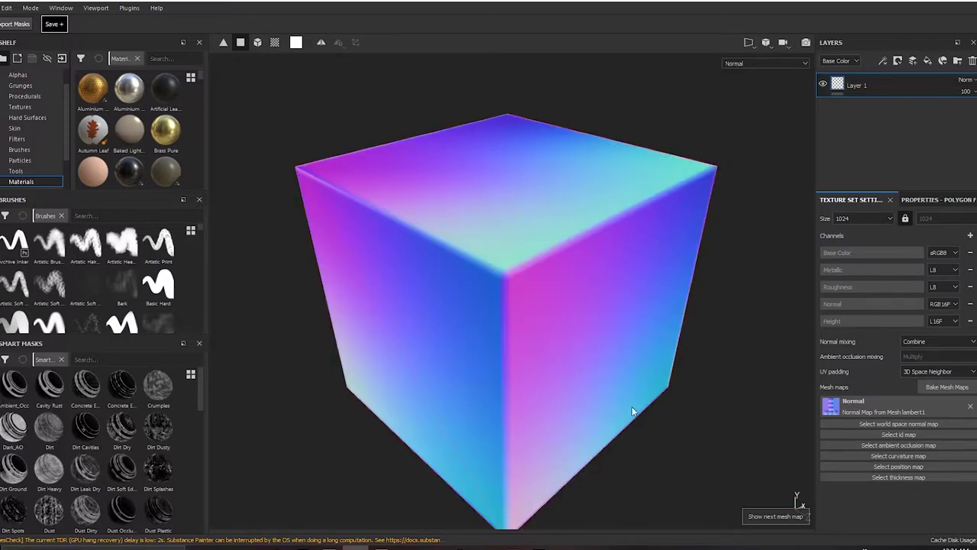
alt+drag(631, 412, 487, 293)
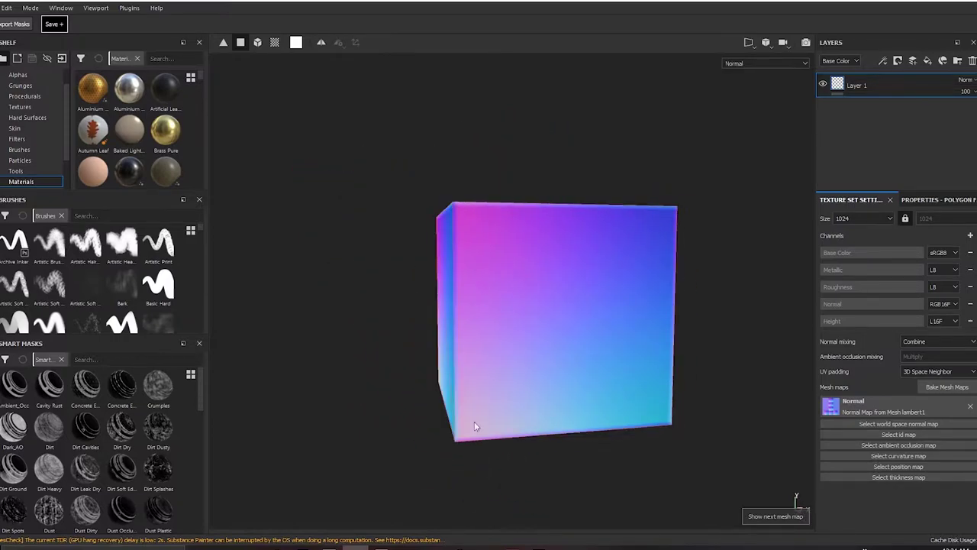
alt+drag(420, 279, 579, 364)
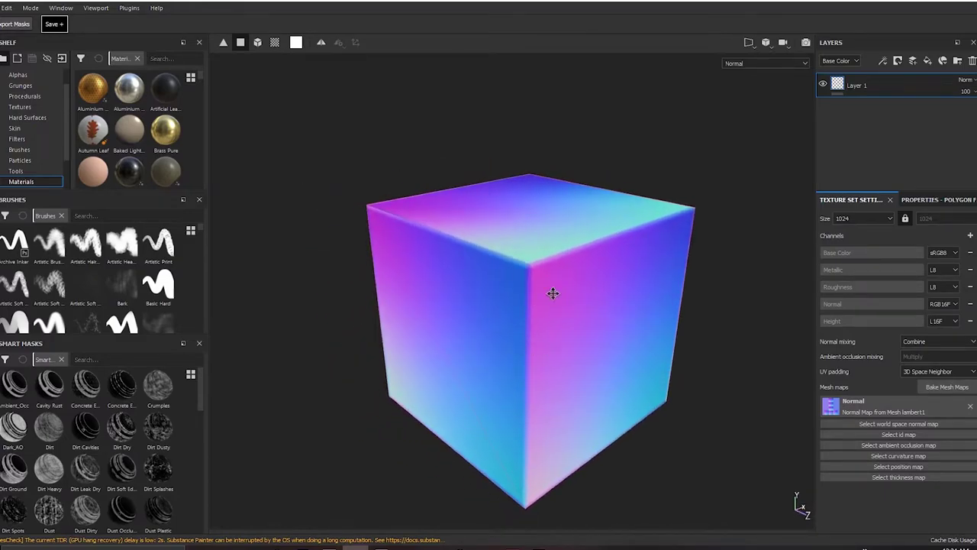
alt+middle_drag(553, 293, 507, 255)
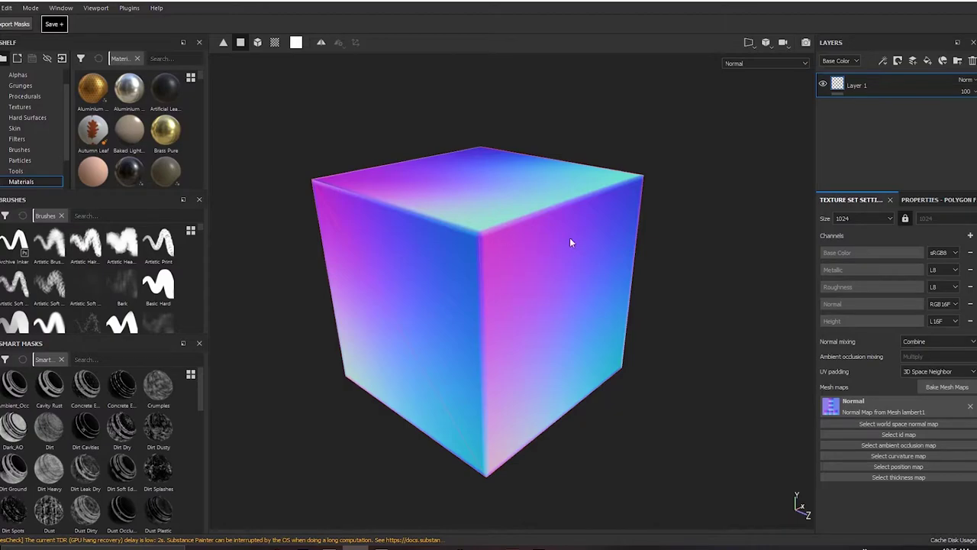
Return the viewport to the material display and check the mesh file and normal map format in the project configuration
key(m)
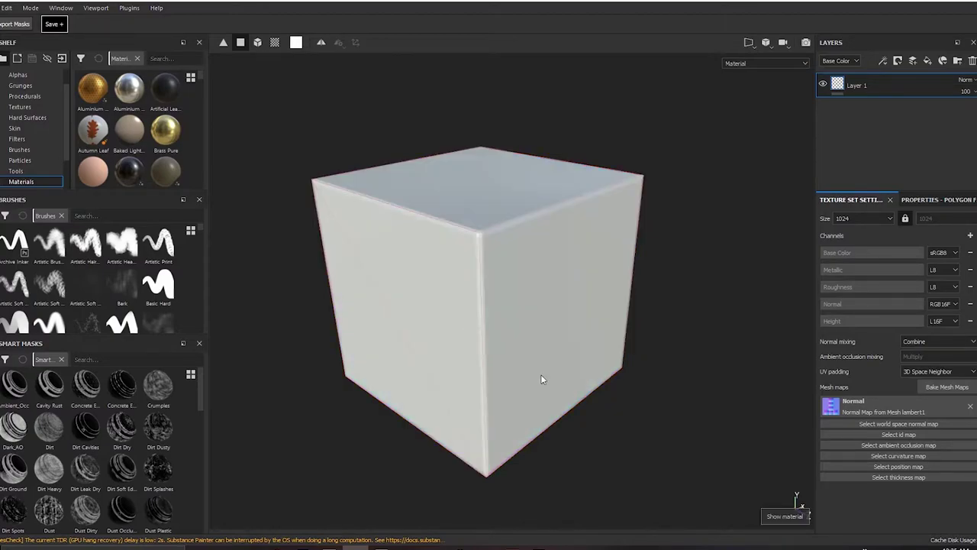
alt+middle_drag(562, 367, 570, 387)
key(1)
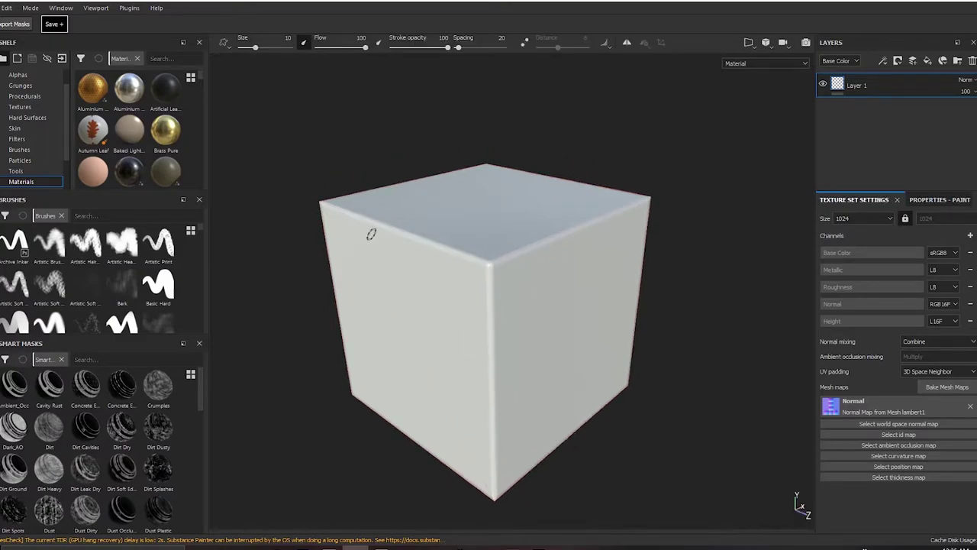
click(6, 7)
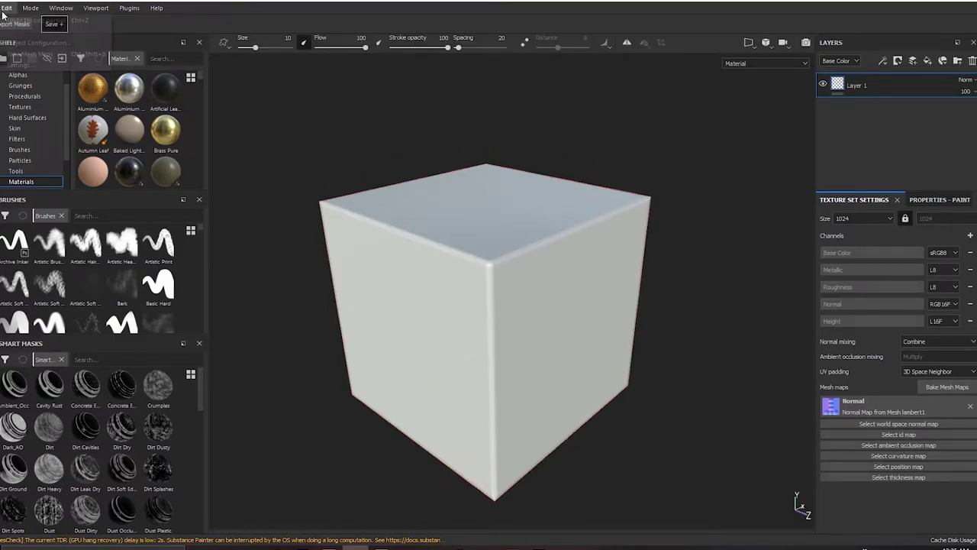
click(33, 43)
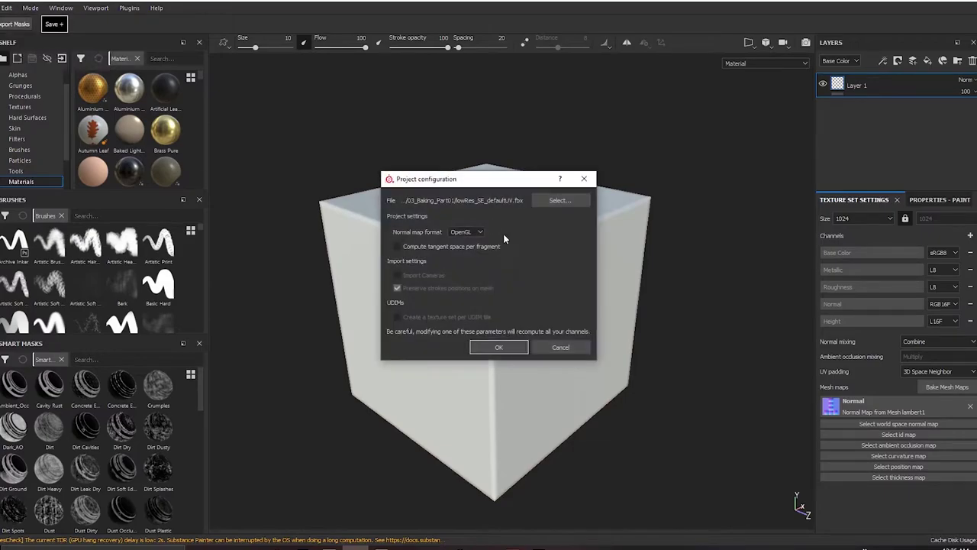
click(582, 179)
mouse_move(517, 243)
shift+right_down()
mouse_move(333, 267)
mouse_move(554, 272)
mouse_move(511, 279)
mouse_move(525, 283)
shift+right_up()
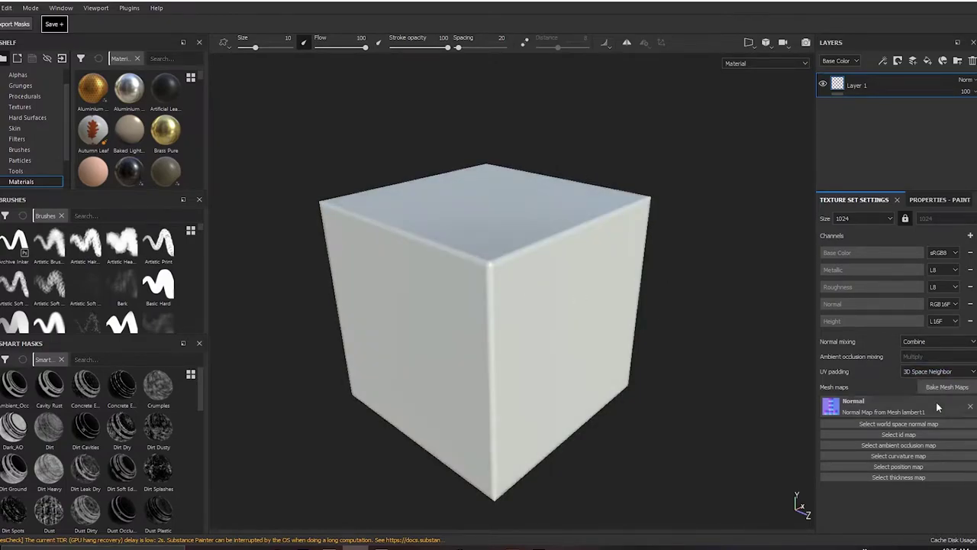
Remove the baked normal map and bake a new one with CrazyHigh as the only high definition mesh
click(971, 406)
click(948, 387)
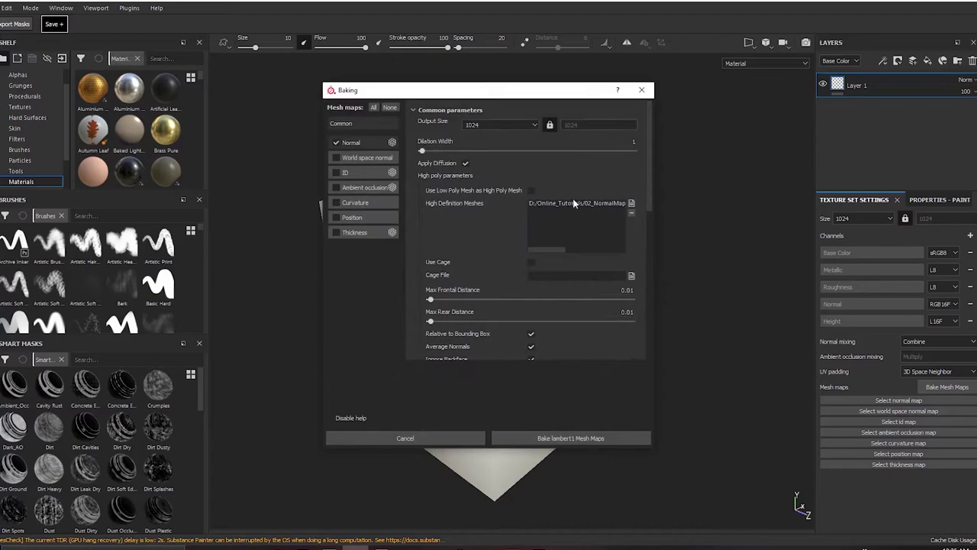
click(578, 203)
click(631, 212)
click(632, 204)
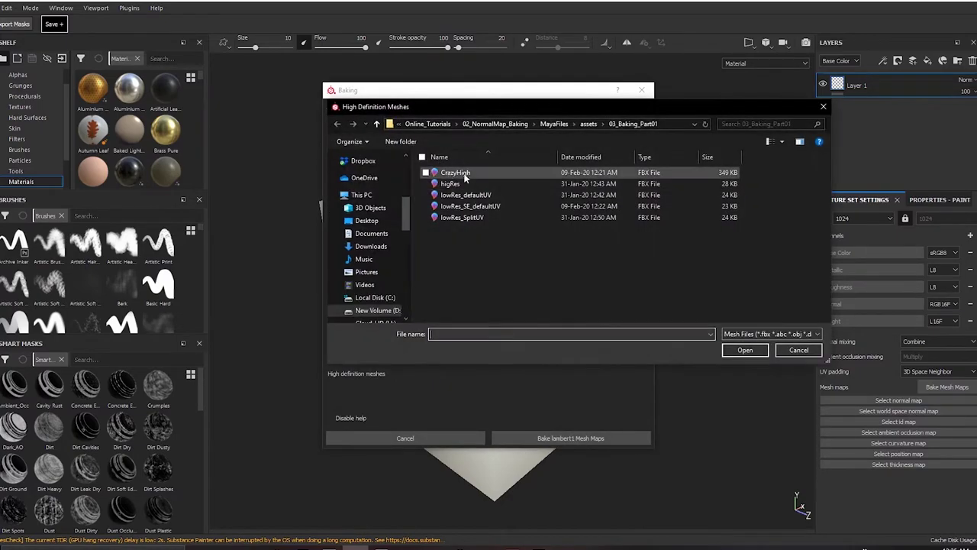
double_click(467, 179)
click(556, 438)
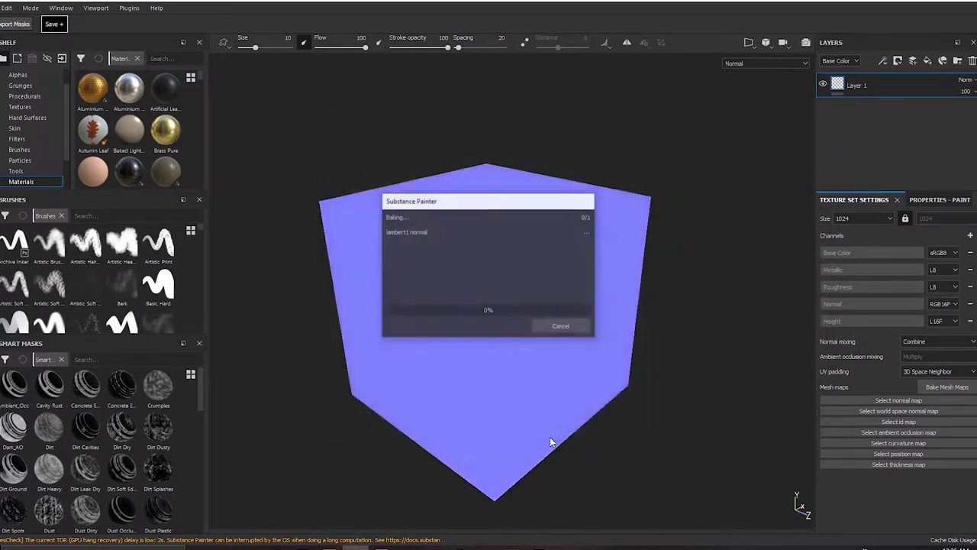
click(567, 325)
Examine how the CrazyHigh surface details were captured on the cube's faces, from several angles and with rotated lighting
alt+drag(563, 335, 589, 305)
scroll(534, 326, up, 2)
shift+right_drag(589, 305, 655, 308)
alt+drag(654, 308, 260, 283)
alt+middle_drag(475, 311, 406, 276)
alt+drag(534, 277, 461, 275)
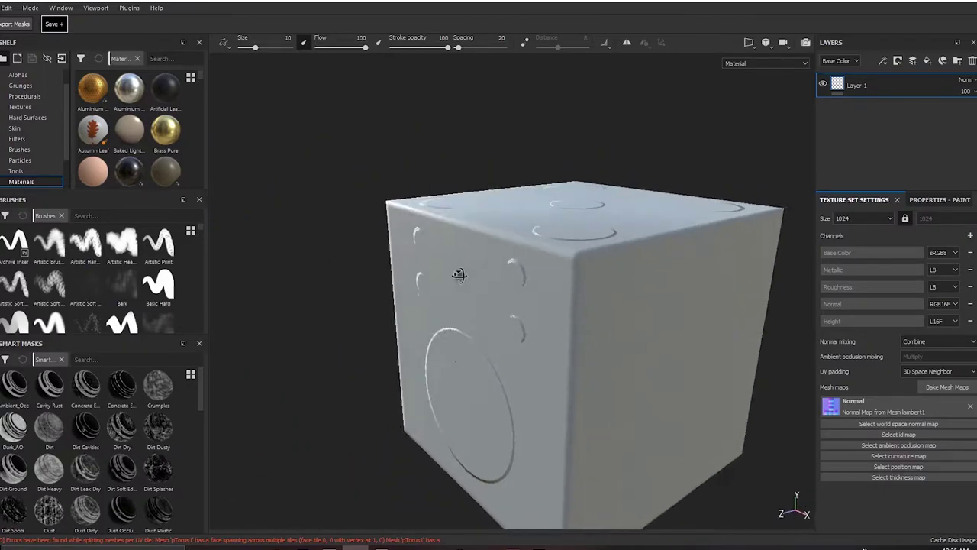
alt+middle_drag(564, 297, 511, 284)
alt+right_drag(511, 283, 557, 296)
alt+drag(557, 295, 596, 250)
Set the bake's Max Frontal Distance to 0.12 and rebake the normal map
click(947, 387)
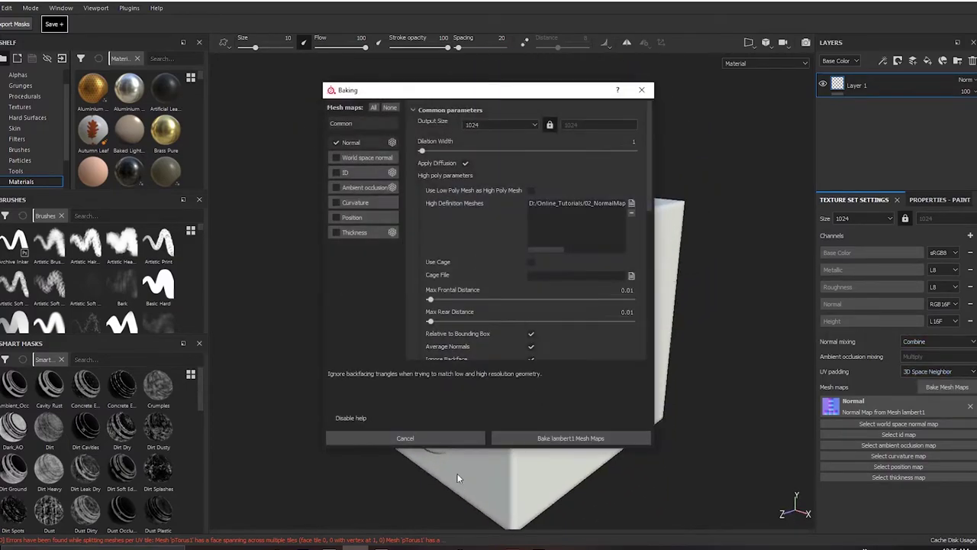
click(304, 548)
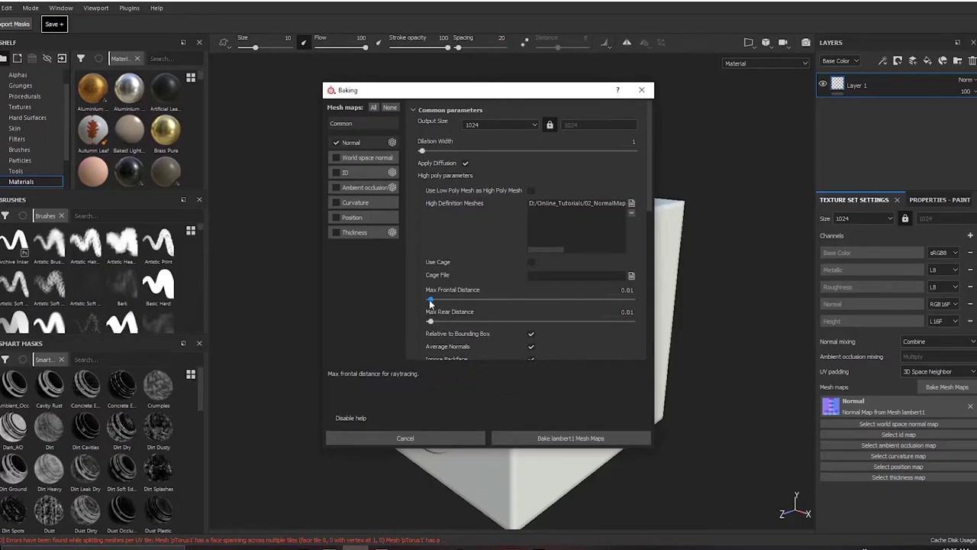
drag(434, 301, 439, 301)
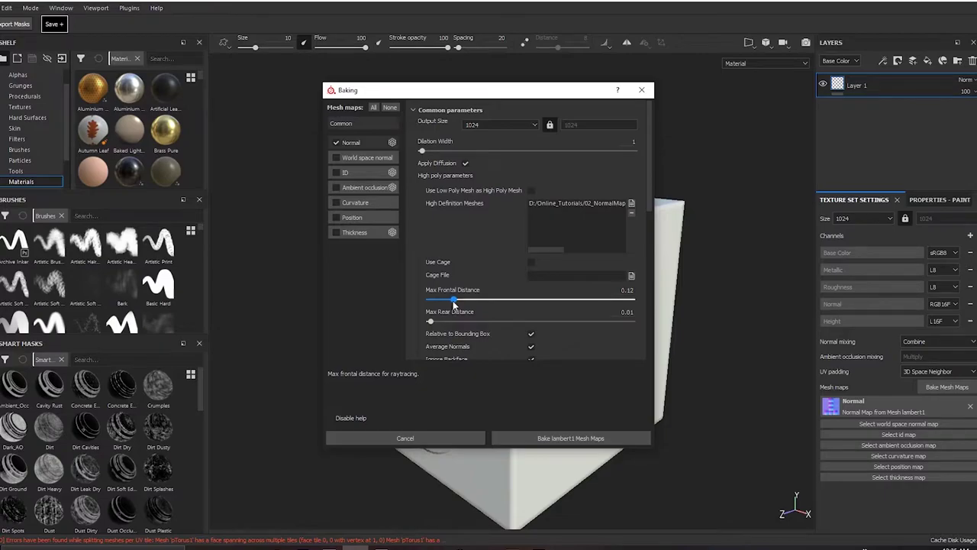
click(542, 437)
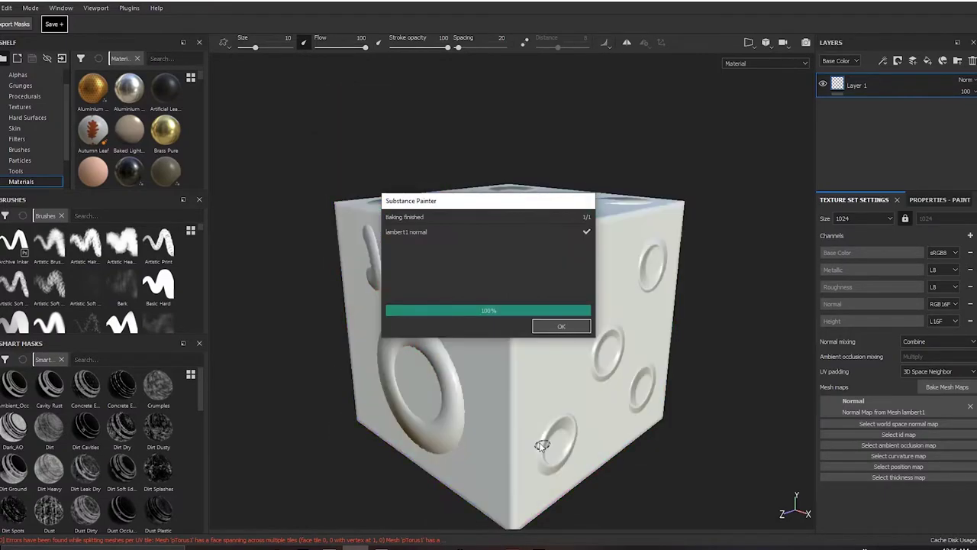
click(567, 327)
Inspect the rebaked rings and raised shapes on the cube's faces, including their silhouettes up close
alt+drag(482, 327, 644, 315)
mouse_move(543, 313)
alt+mouse_down()
mouse_move(535, 290)
mouse_move(515, 281)
mouse_move(626, 338)
mouse_move(572, 321)
mouse_move(611, 331)
mouse_move(606, 351)
mouse_move(594, 329)
mouse_move(425, 232)
alt+mouse_up()
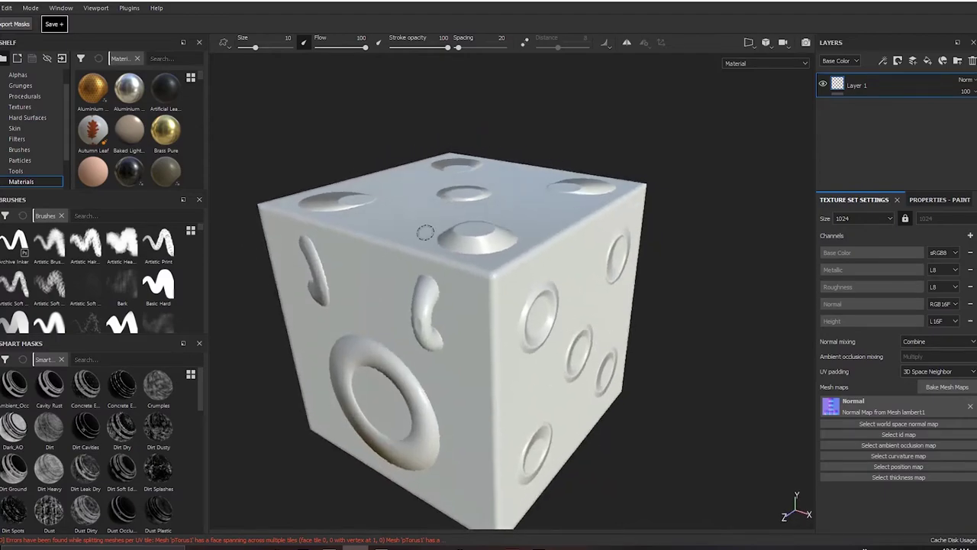
alt+middle_drag(553, 329, 581, 274)
alt+drag(581, 274, 659, 251)
alt+drag(412, 283, 466, 306)
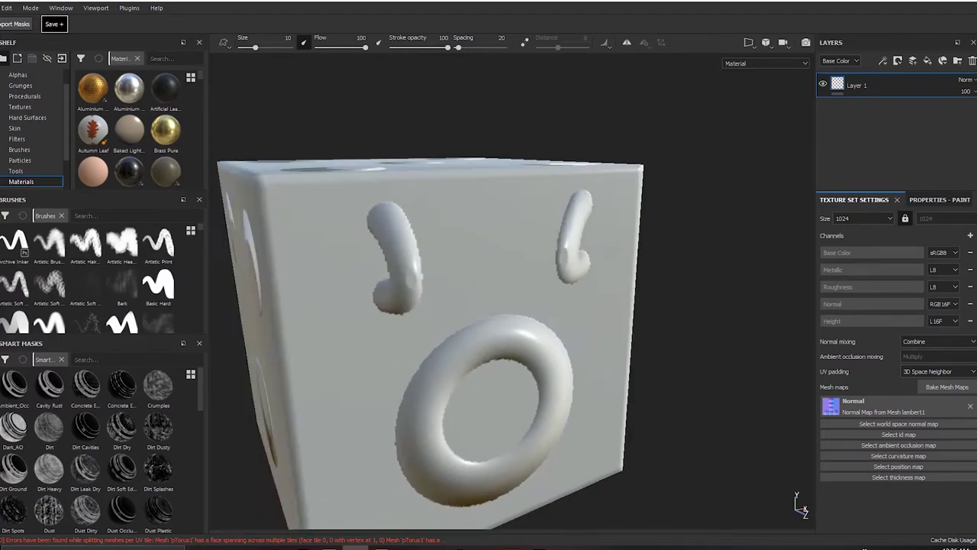
alt+right_drag(466, 305, 494, 335)
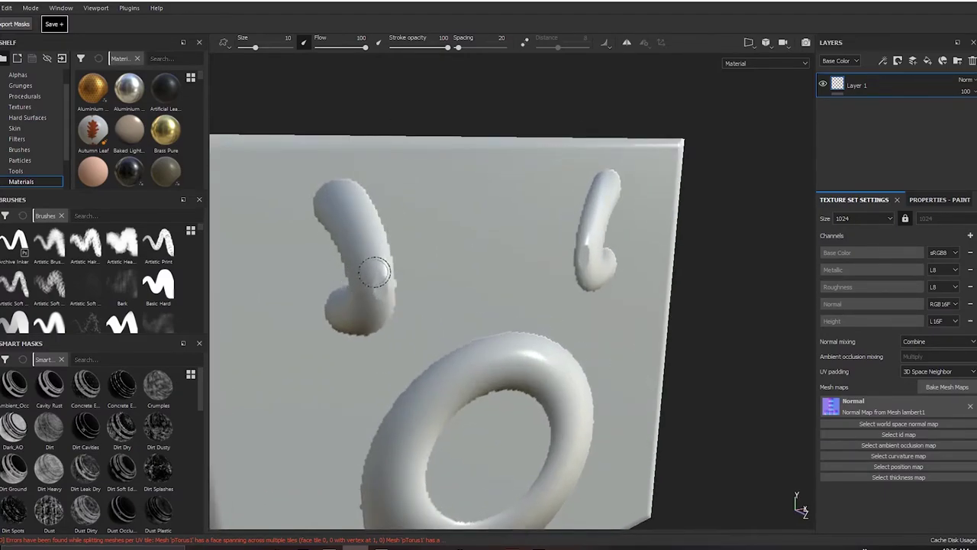
key(ctrl)
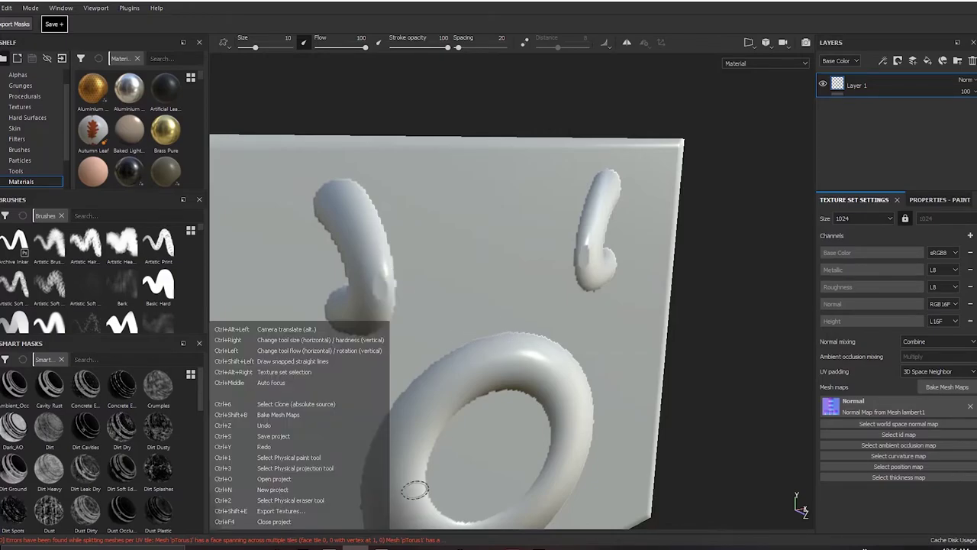
Set Max Frontal Distance to 0.18 and Max Rear Distance to 0.04, and rebake the normal map
click(947, 386)
drag(506, 97, 664, 113)
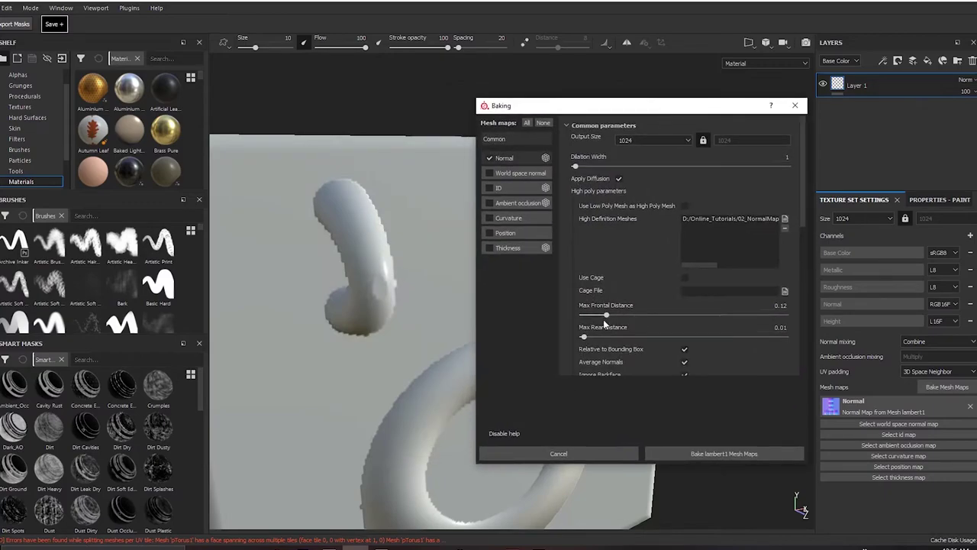
drag(606, 315, 618, 315)
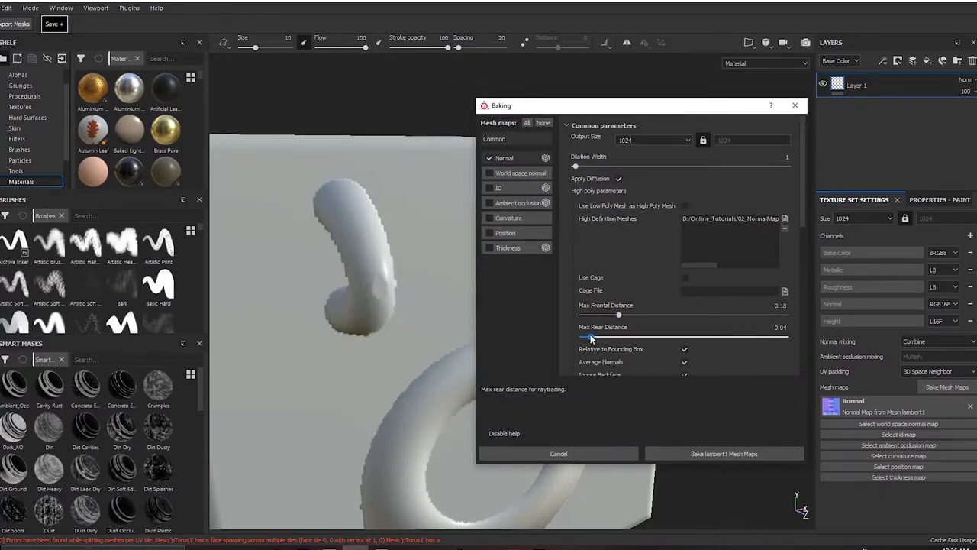
click(696, 453)
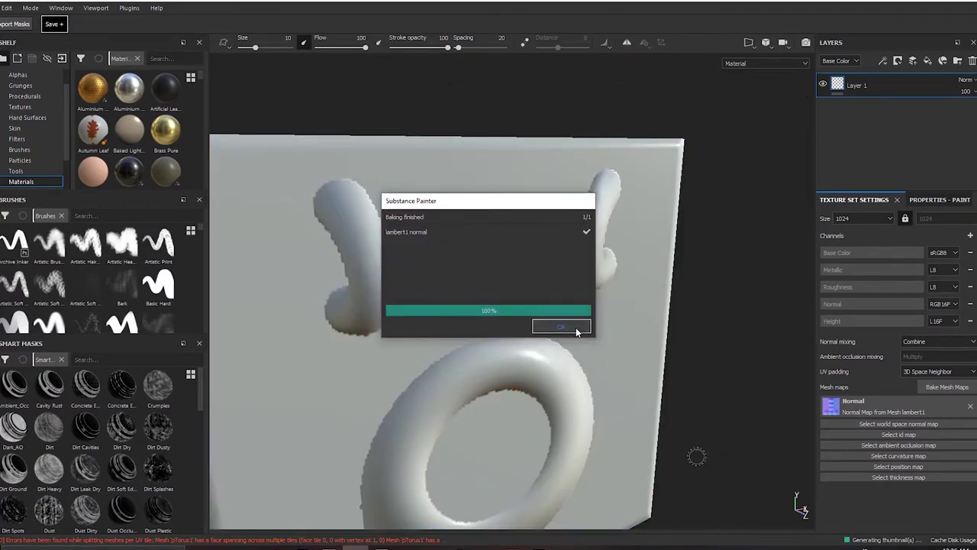
click(569, 327)
Examine the raised details on the cube's other faces after the rebake, under rotated environment lighting
alt+drag(583, 355, 537, 310)
shift+right_drag(537, 309, 556, 307)
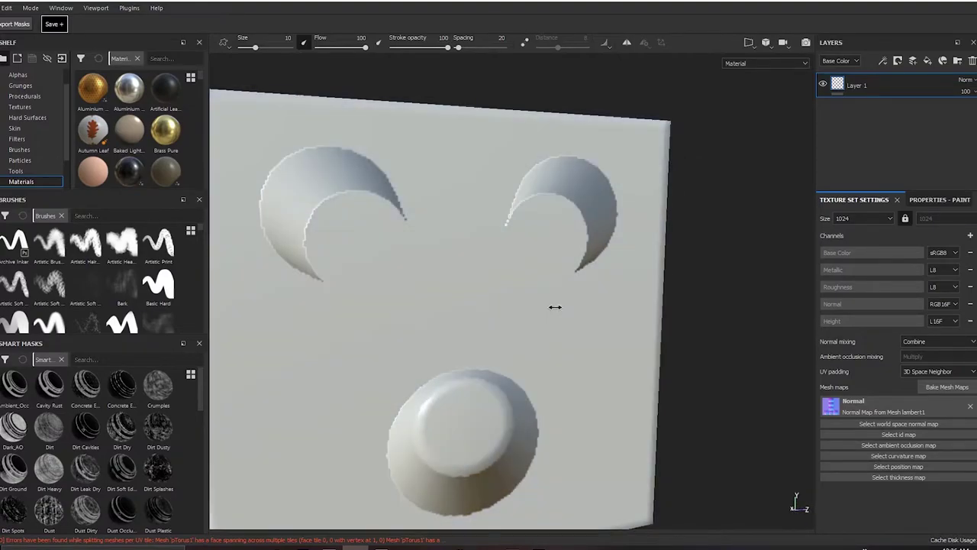
scroll(524, 283, down, 3)
alt+drag(524, 283, 517, 402)
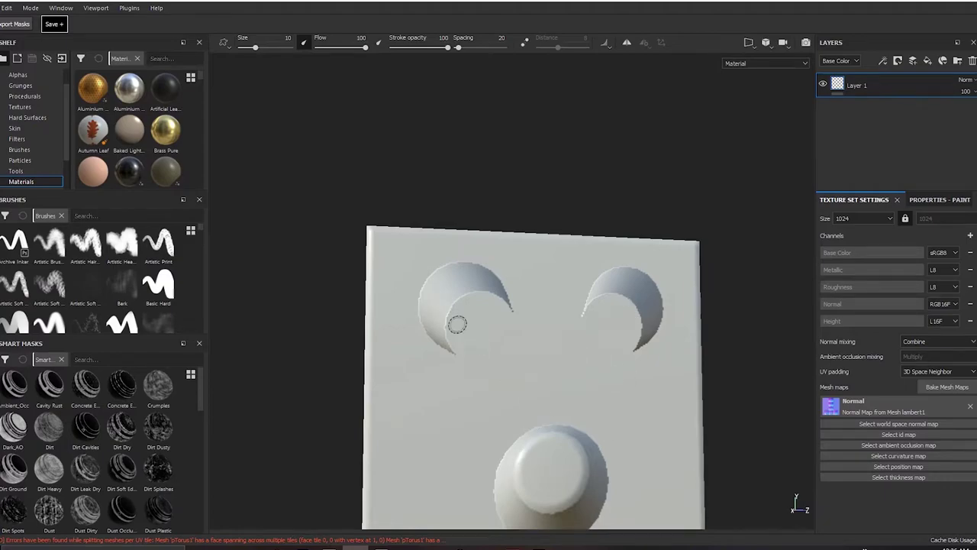
Switch to the baking comparison chart and examine the first column's baker settings, bake result, and good and problem examples
alt+drag(475, 359, 577, 264)
click(538, 547)
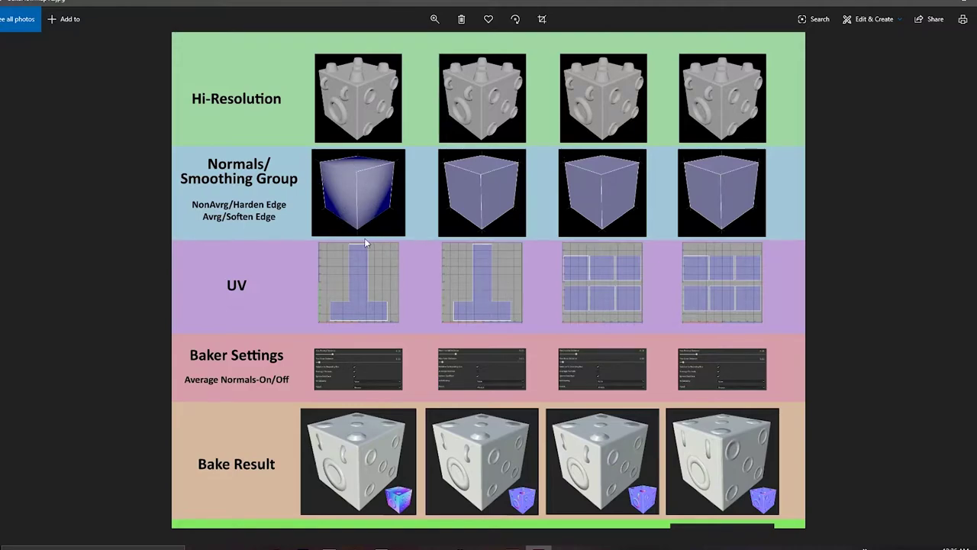
scroll(314, 417, up, 3)
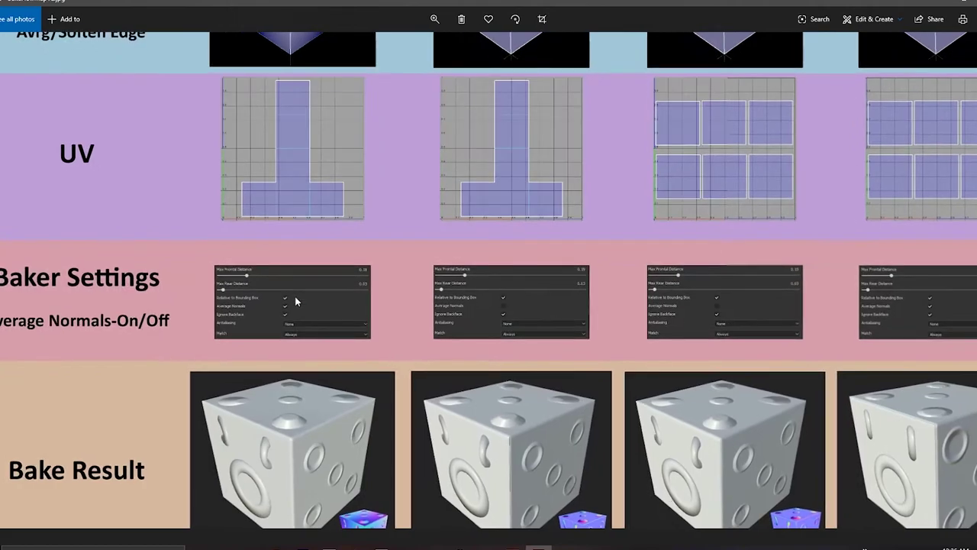
drag(295, 276, 403, 245)
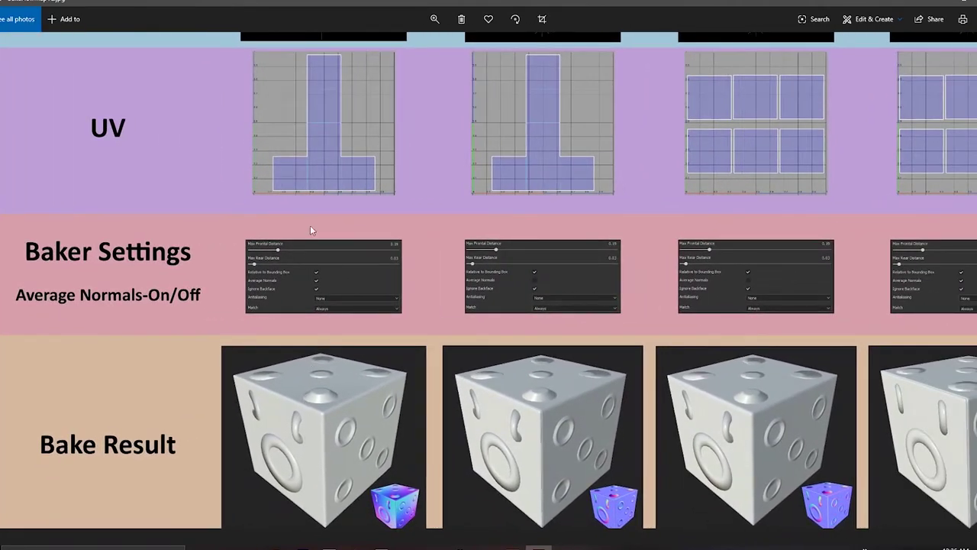
drag(311, 432, 362, 130)
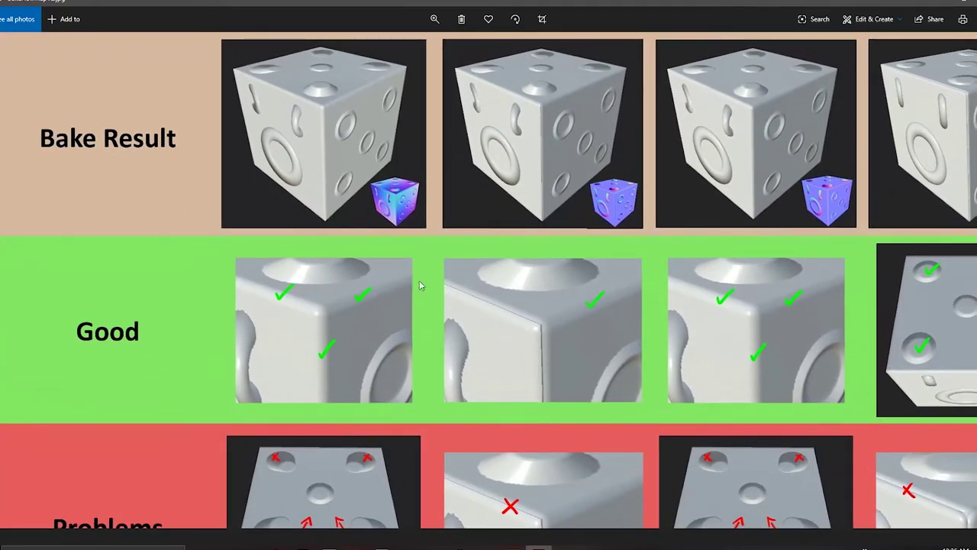
drag(419, 285, 365, 124)
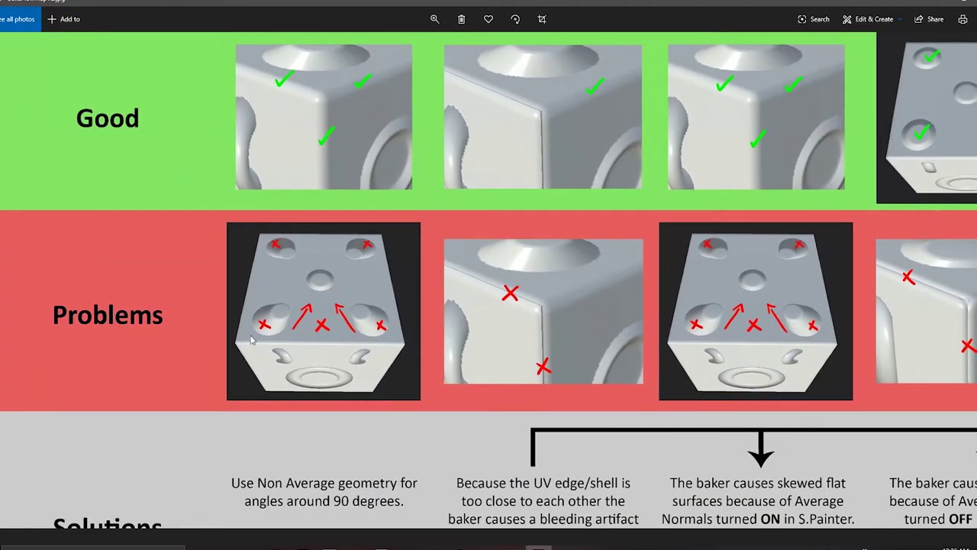
drag(307, 286, 320, 357)
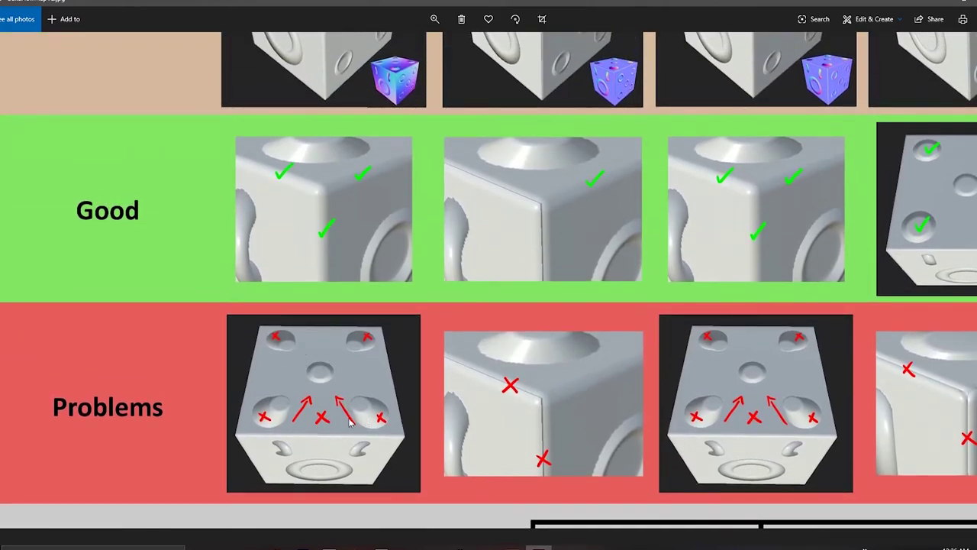
Switch back to Substance Painter and paint four arrows on the top face, each pointing from a corner cone toward the centre cone
key(alt+Tab)
mouse_move(510, 272)
alt+mouse_down()
mouse_move(561, 313)
mouse_move(606, 300)
mouse_move(568, 329)
mouse_move(574, 340)
mouse_move(574, 332)
alt+mouse_up()
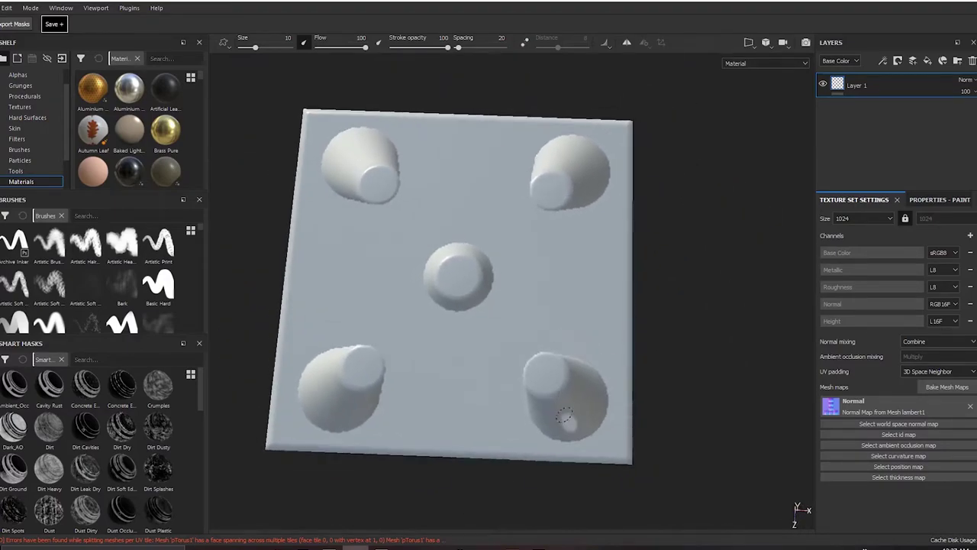
drag(564, 415, 491, 338)
mouse_move(481, 376)
mouse_down()
mouse_move(478, 308)
mouse_move(510, 333)
mouse_up()
drag(311, 399, 380, 334)
drag(341, 336, 401, 361)
drag(580, 154, 516, 231)
mouse_move(525, 197)
mouse_down()
mouse_move(507, 241)
mouse_move(556, 239)
mouse_up()
drag(360, 163, 421, 235)
mouse_move(419, 197)
mouse_down()
mouse_move(397, 242)
mouse_move(378, 238)
mouse_up()
mouse_move(460, 249)
alt+mouse_down()
mouse_move(421, 216)
mouse_move(514, 249)
mouse_move(520, 186)
mouse_move(508, 262)
mouse_move(497, 231)
mouse_move(527, 209)
mouse_move(525, 251)
mouse_move(532, 221)
mouse_move(510, 228)
alt+mouse_up()
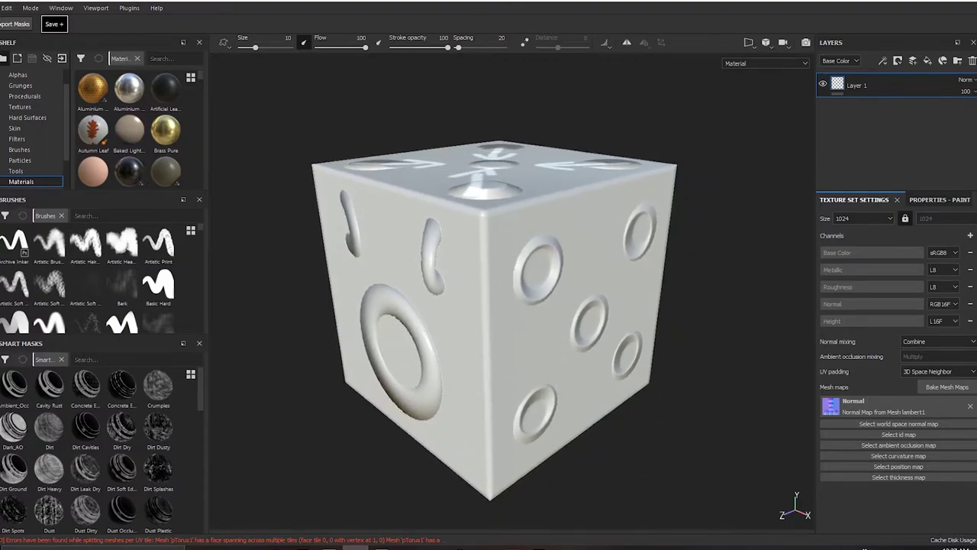
Switch to Maya, hide the High01 mesh, select low_NonAvrgNMs_DefaultUV1 and exit isolated view to display it
mouse_move(336, 543)
click(389, 520)
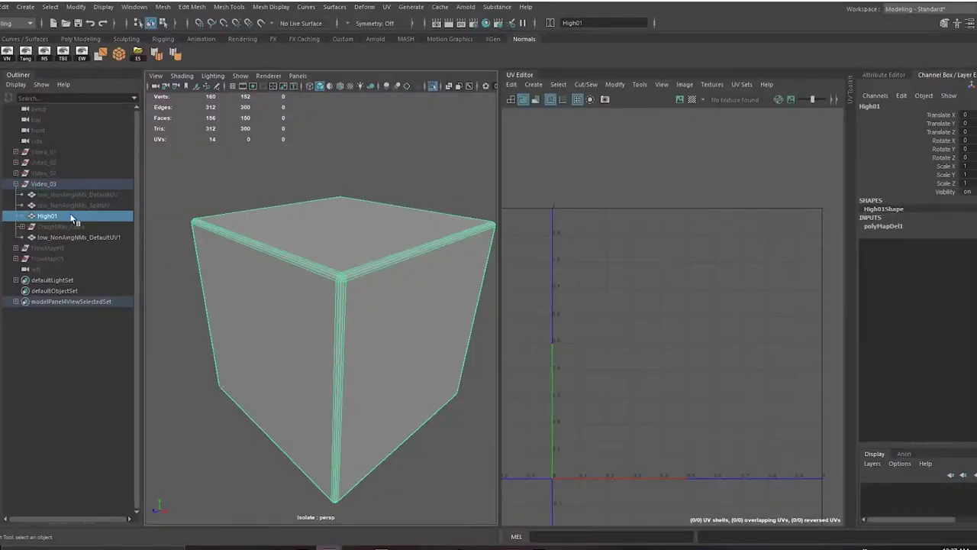
key(h)
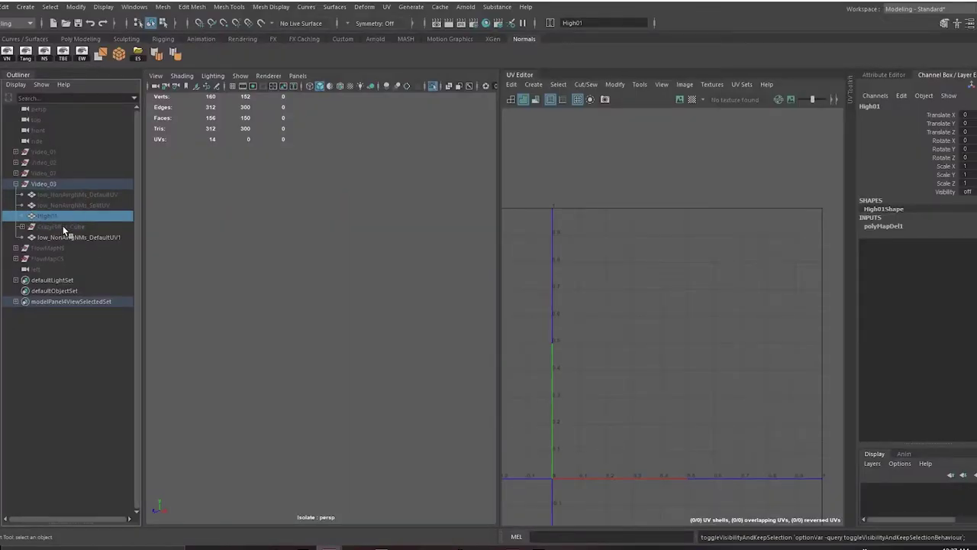
click(104, 236)
key(ctrl+1)
mouse_move(430, 336)
alt+right_down()
mouse_move(359, 255)
mouse_move(414, 336)
alt+right_up()
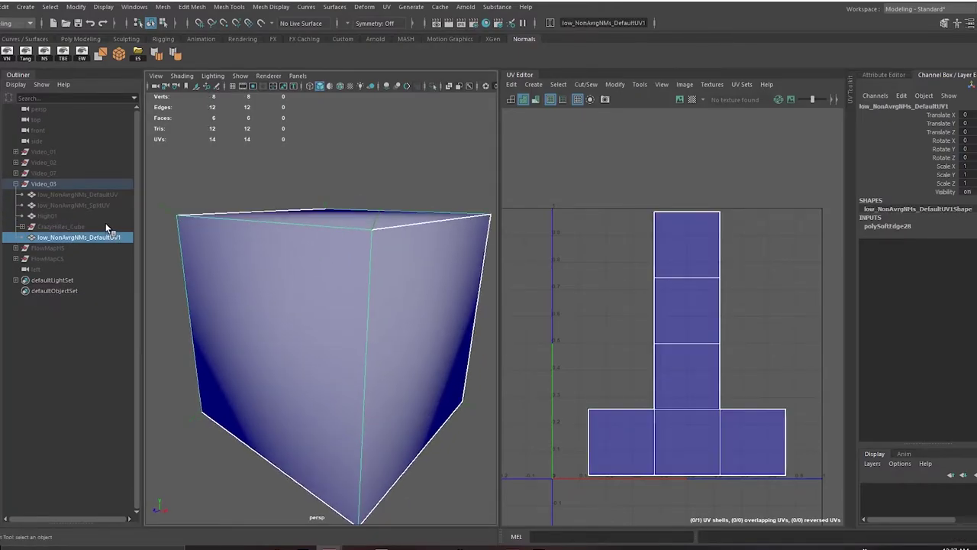
alt+right_drag(421, 307, 337, 319)
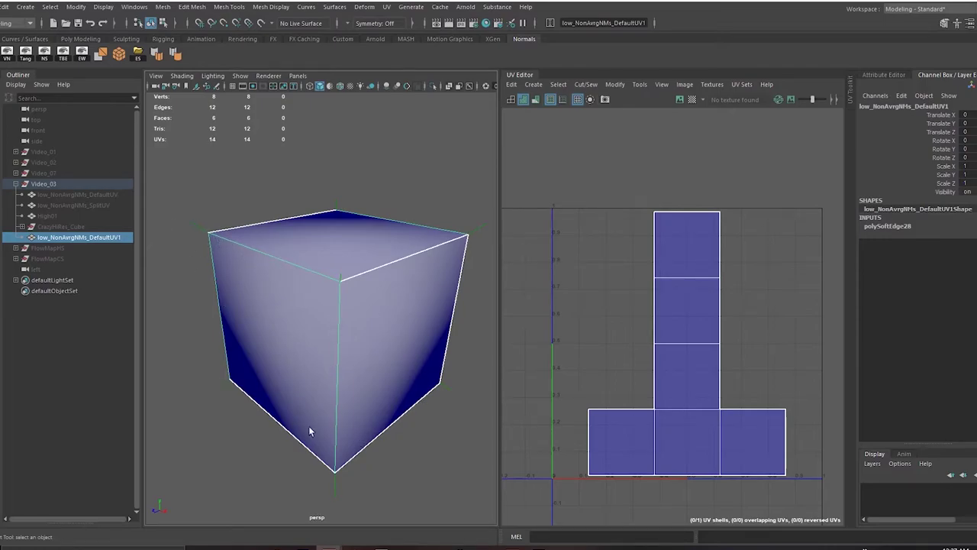
Return to Substance Painter, turn off Average Normals in the bake settings and rebake the lambert1 normal map
click(374, 546)
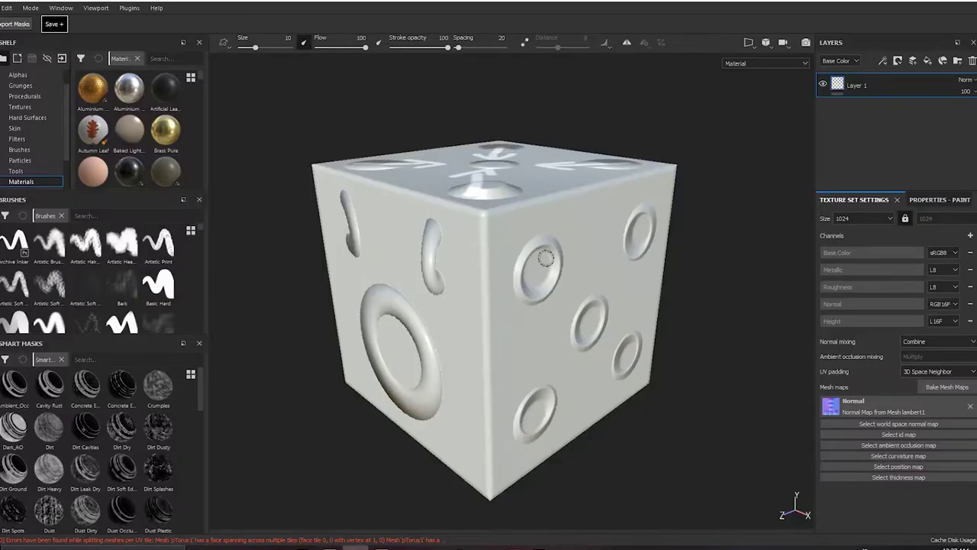
click(933, 388)
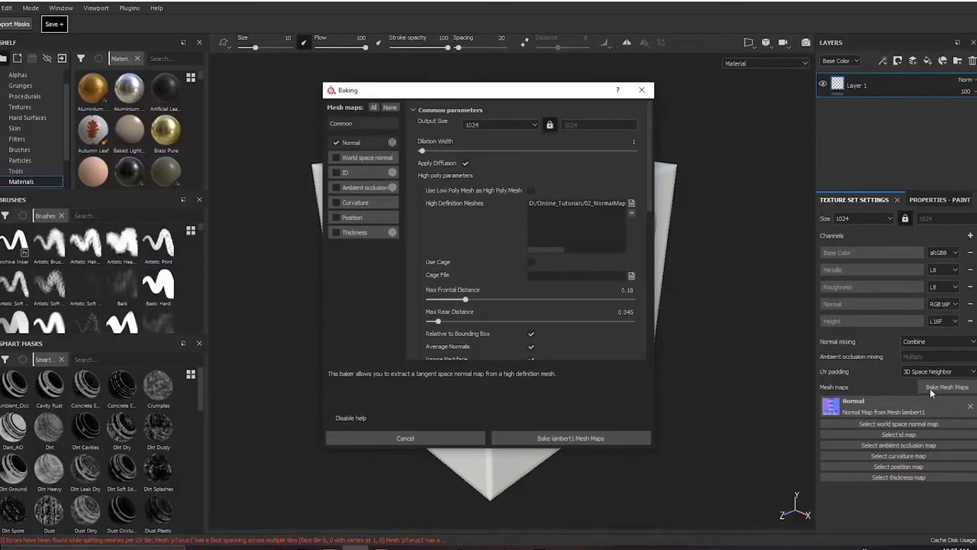
scroll(555, 349, down, 2)
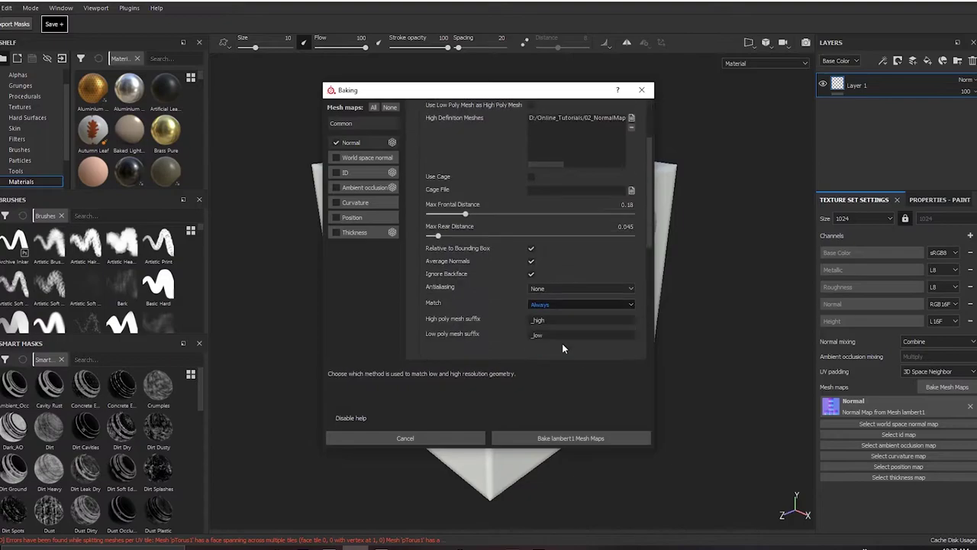
click(532, 261)
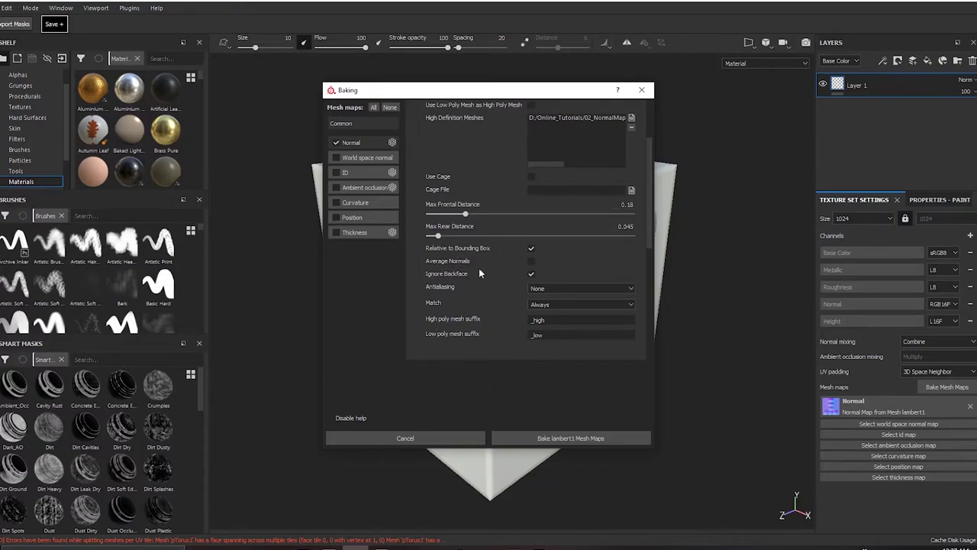
click(557, 437)
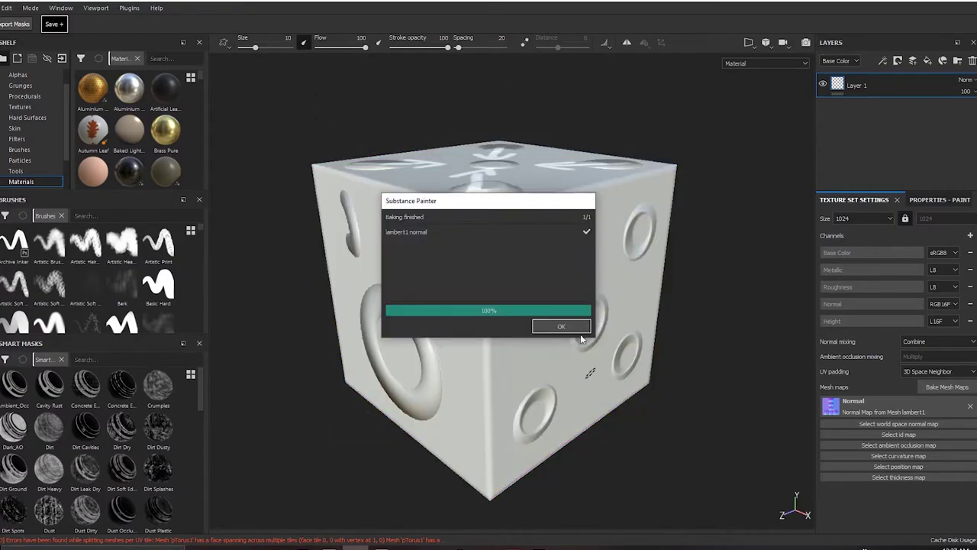
Inspect the cones marked with arrows and the cube's edges, review the bake settings, and close them without baking
alt+drag(681, 336, 646, 416)
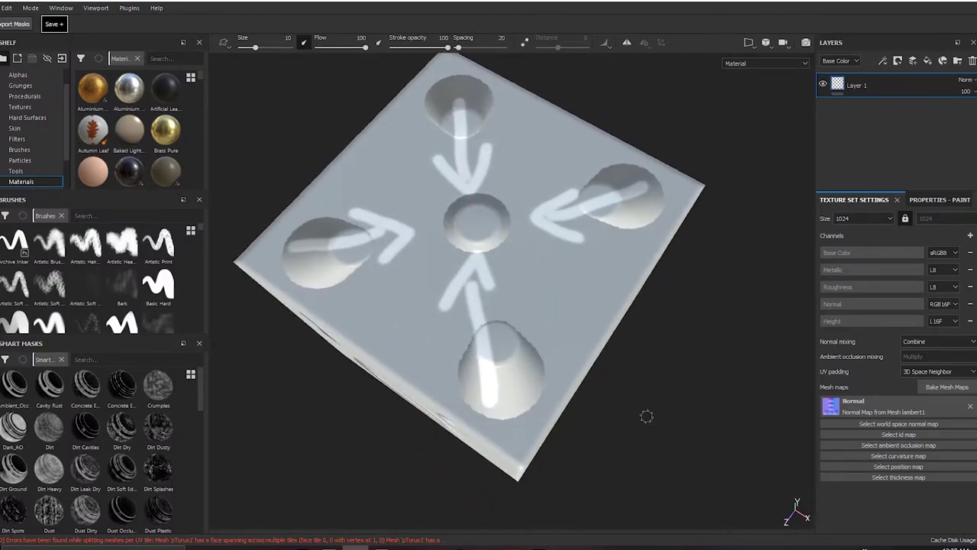
alt+drag(527, 348, 507, 298)
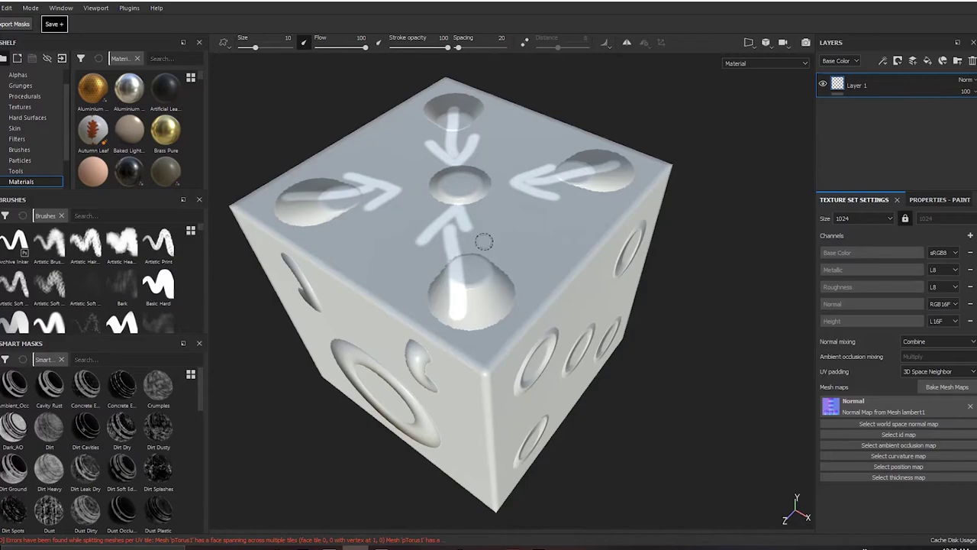
alt+drag(570, 255, 491, 239)
alt+middle_drag(533, 274, 533, 246)
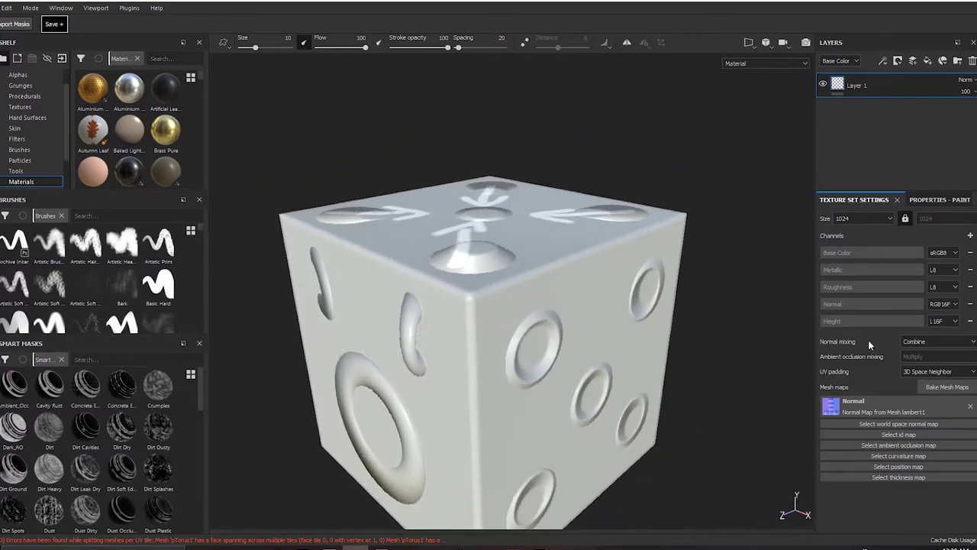
click(944, 388)
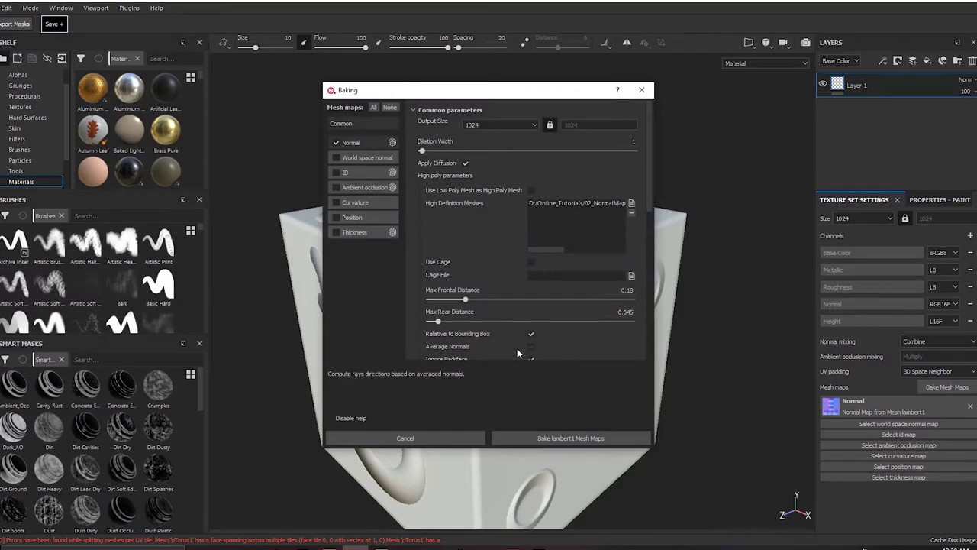
click(455, 438)
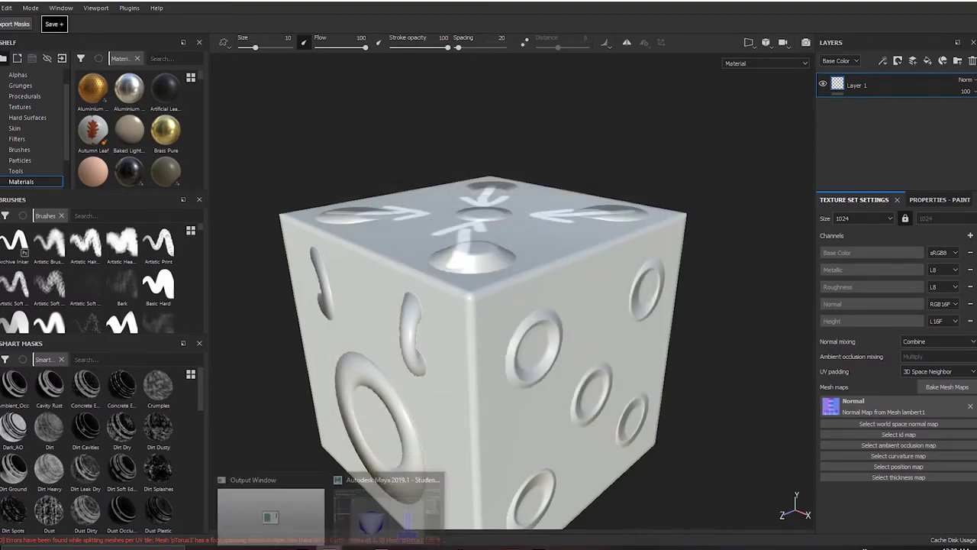
Switch to Maya and harden all edges of the low_NonAvrgNMs_DefaultUV1 cube, returning to object selection
click(397, 510)
mouse_move(382, 320)
alt+mouse_down()
mouse_move(395, 338)
mouse_move(399, 307)
mouse_move(380, 335)
alt+mouse_up()
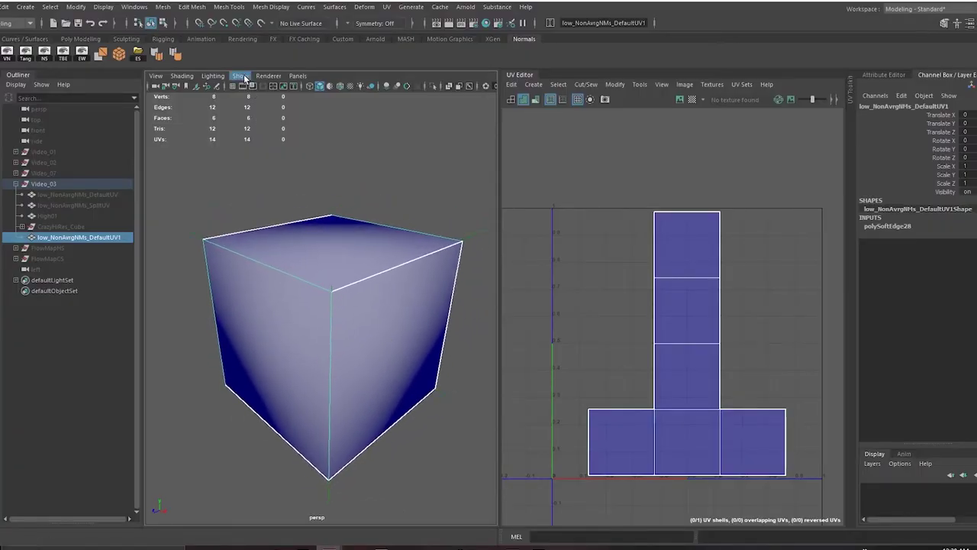
click(274, 7)
click(284, 101)
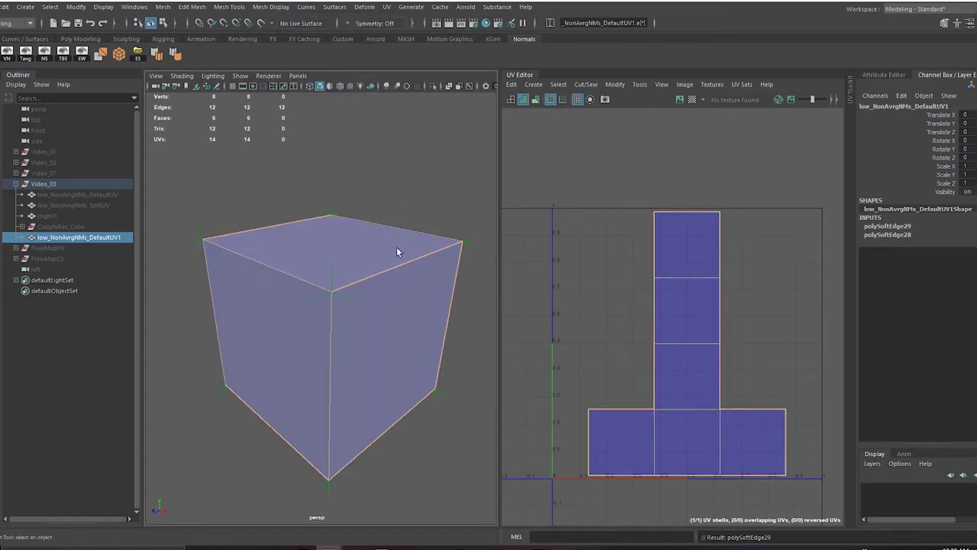
click(383, 285)
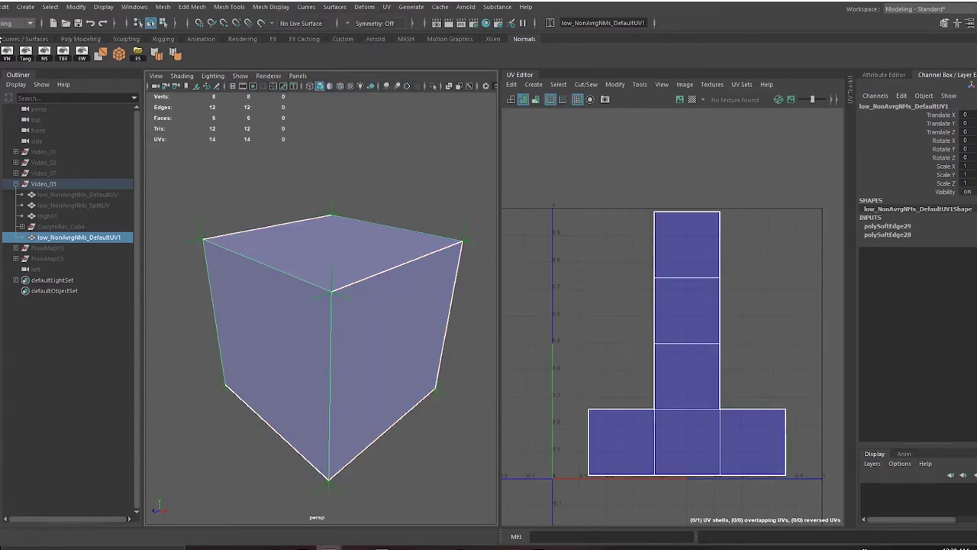
Export the selected low-poly cube as FBX, replacing the existing lowRes_defaultUV.fbx file
click(1, 7)
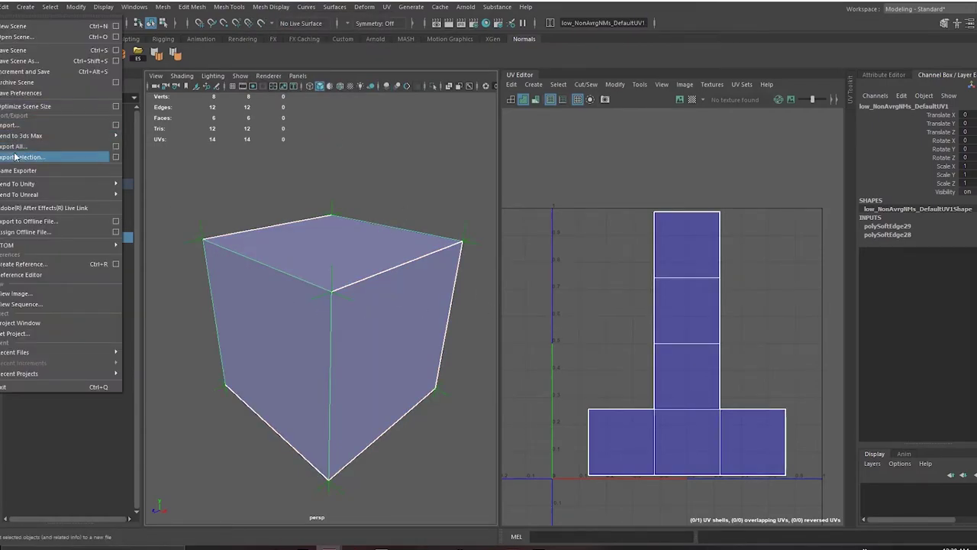
click(15, 157)
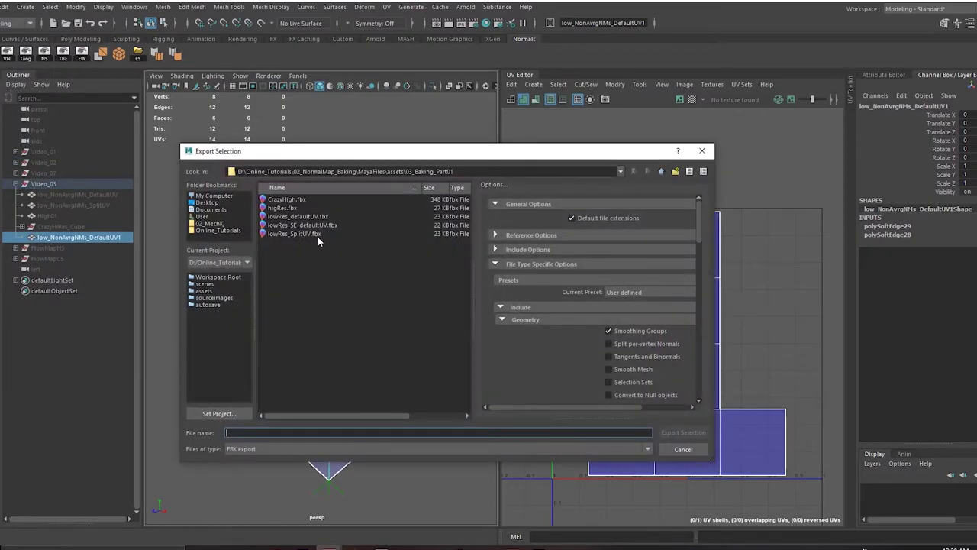
double_click(297, 218)
click(421, 320)
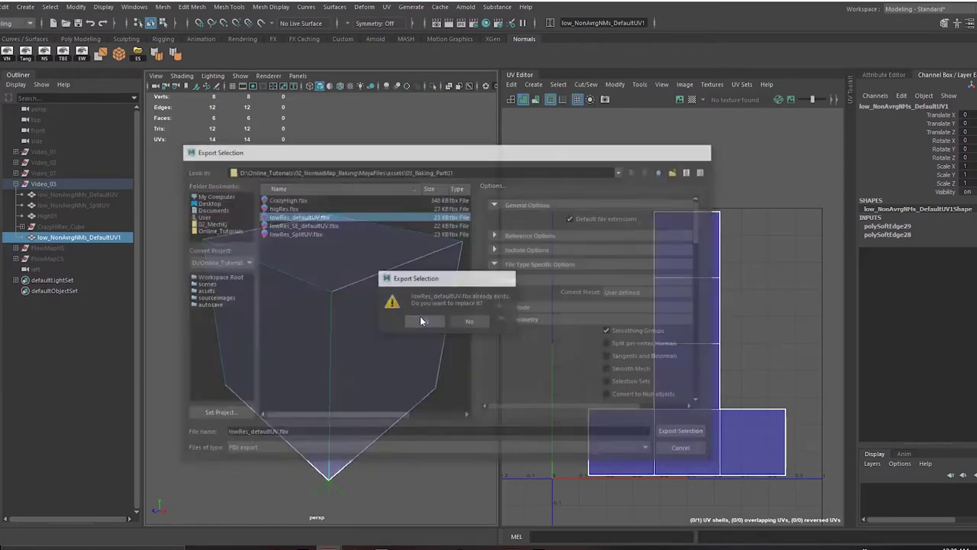
click(432, 199)
Switch to Substance Painter and change the project's mesh file to lowRes_defaultUV.fbx, preserving stroke positions
key(alt+Tab)
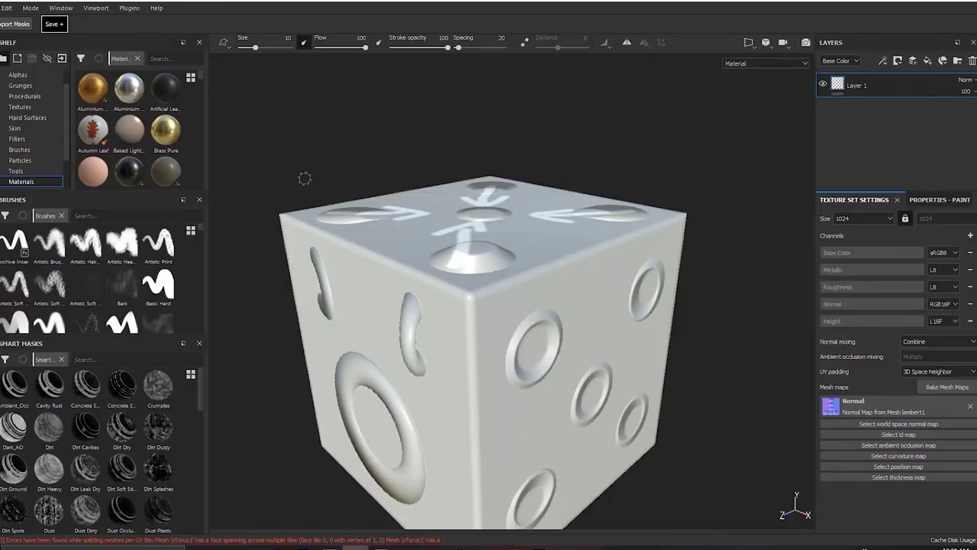
click(15, 10)
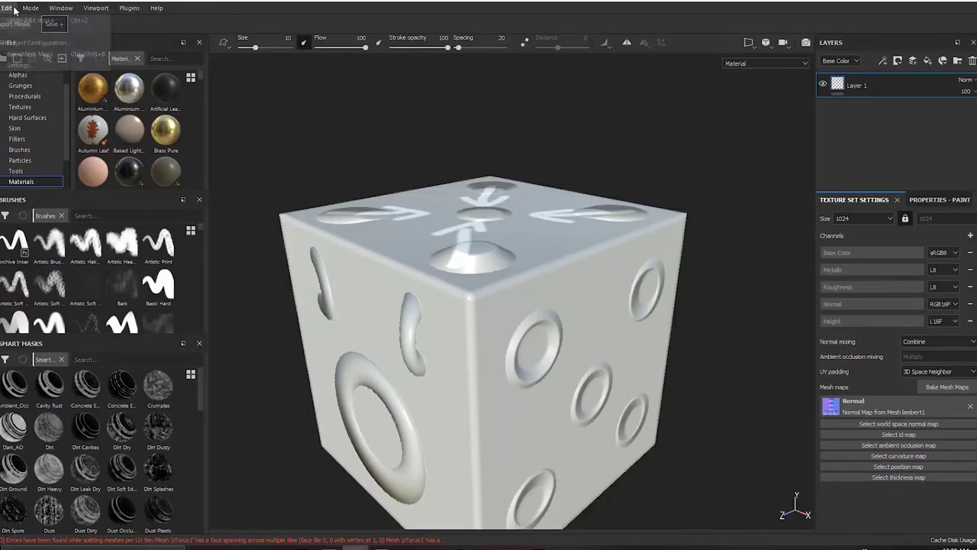
click(41, 43)
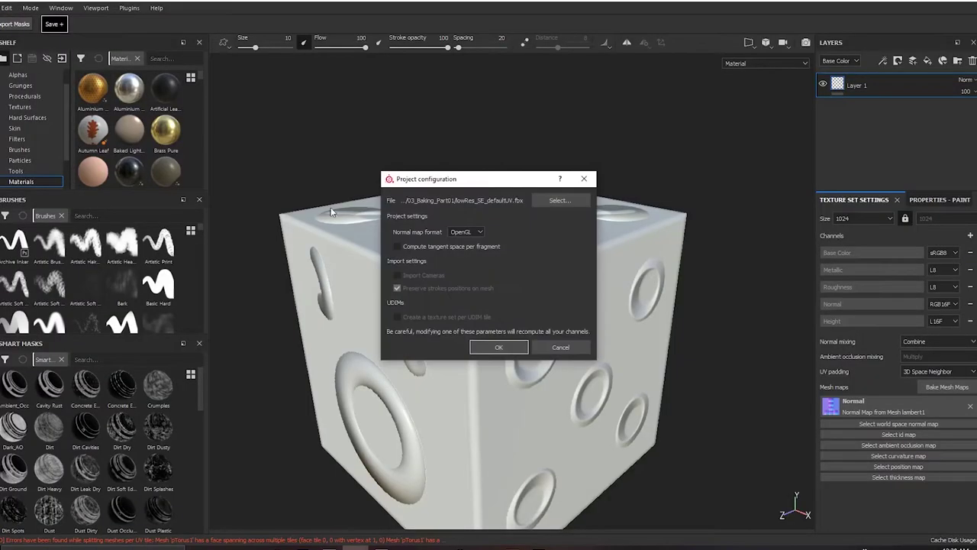
click(558, 199)
double_click(525, 287)
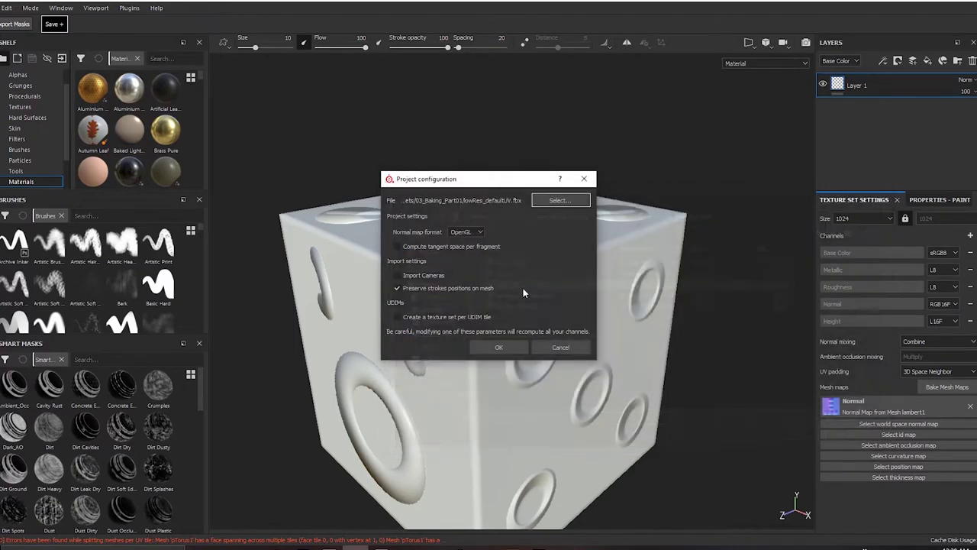
click(501, 347)
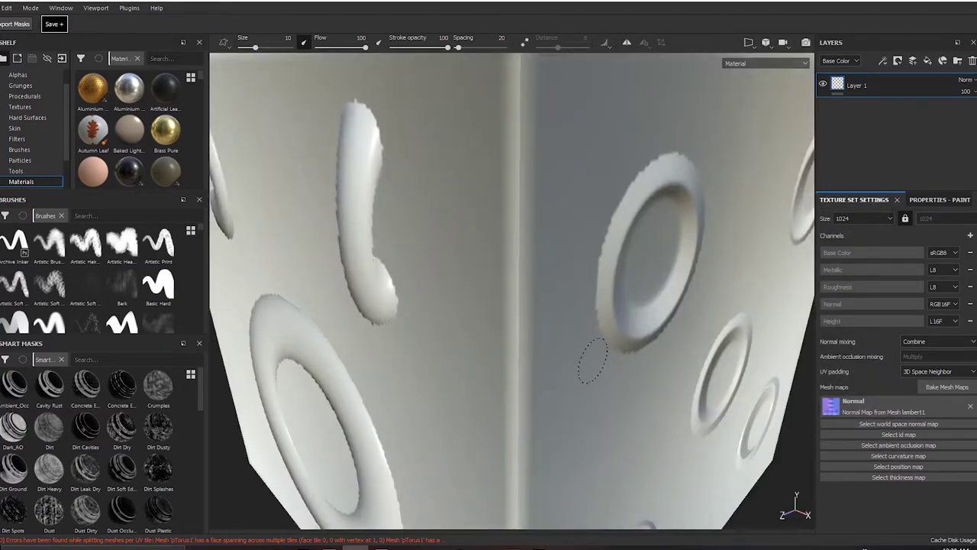
Examine the current bake on the reloaded cube and display its normal mesh map
scroll(591, 356, down, 6)
alt+drag(552, 285, 523, 268)
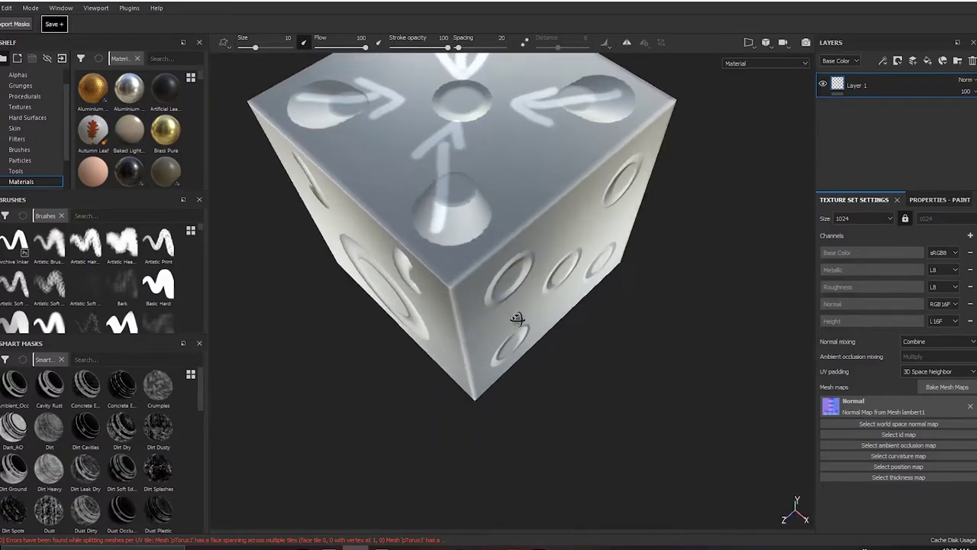
key(b)
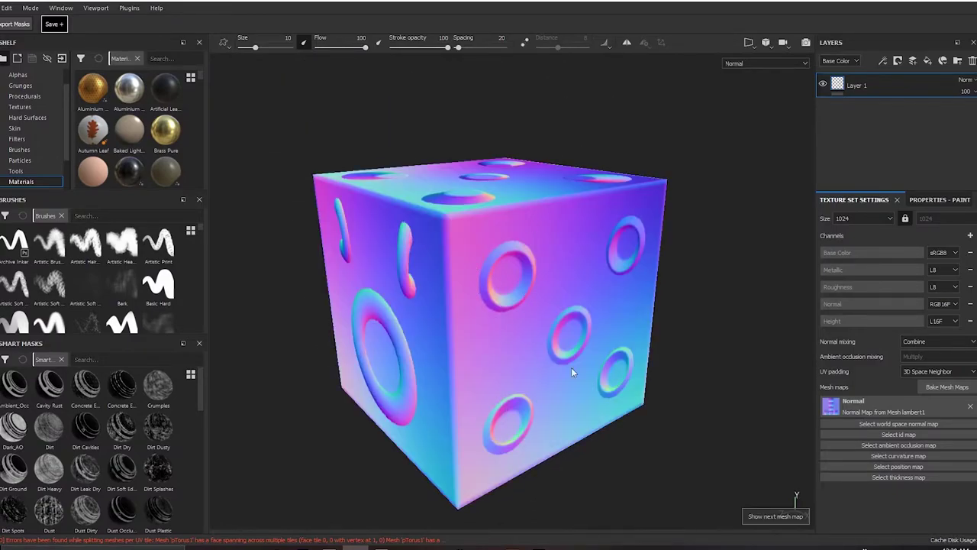
Inspect the cube's existing normal map, display the full material, and rotate the environment lighting around it
alt+drag(572, 372, 606, 280)
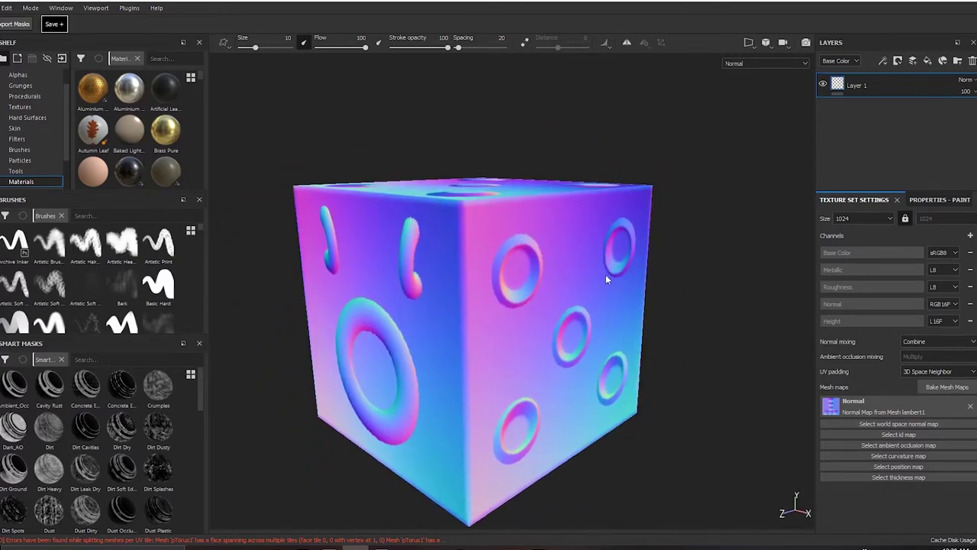
key(m)
alt+drag(529, 328, 569, 260)
shift+right_drag(569, 260, 665, 252)
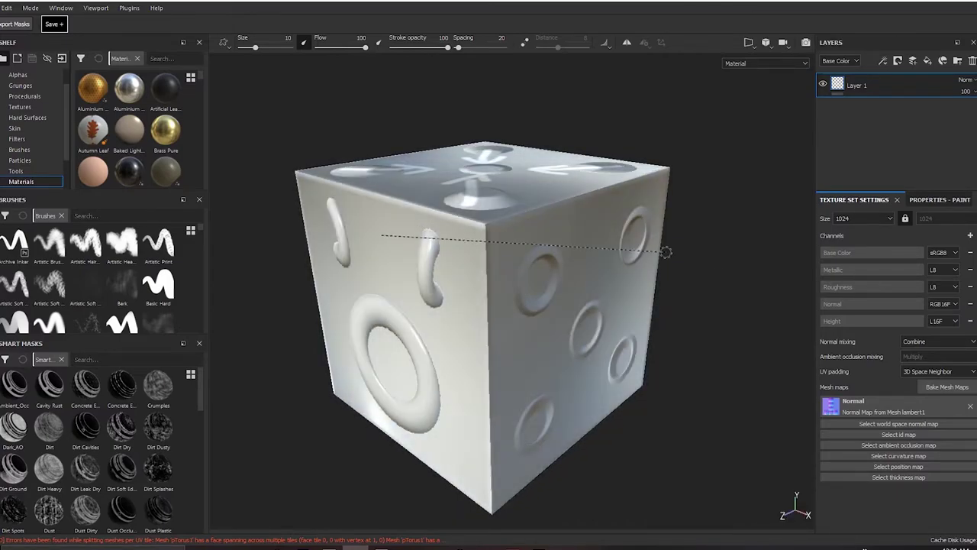
Bake the lambert1 normal map onto the hard-edged cube with the existing baking settings at 1024 output size
click(951, 387)
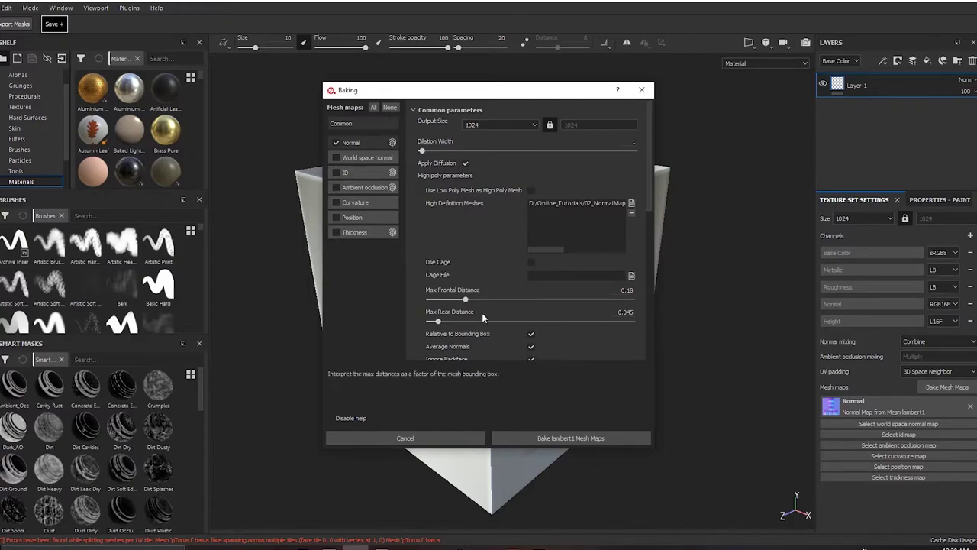
click(544, 438)
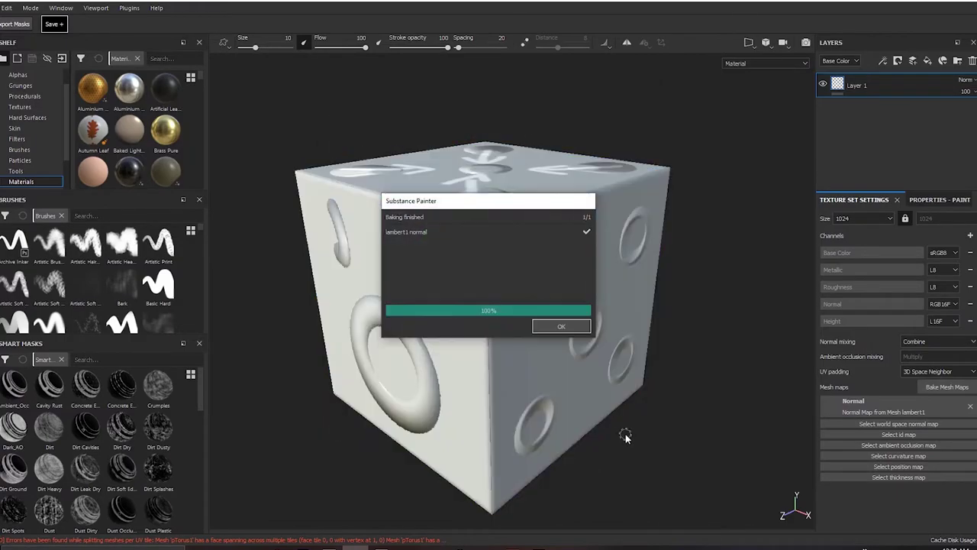
click(561, 326)
Inspect the fresh bake up close, and replace the existing paint layer with a new empty one
alt+drag(570, 348, 606, 283)
alt+middle_drag(607, 284, 630, 358)
alt+drag(630, 358, 628, 313)
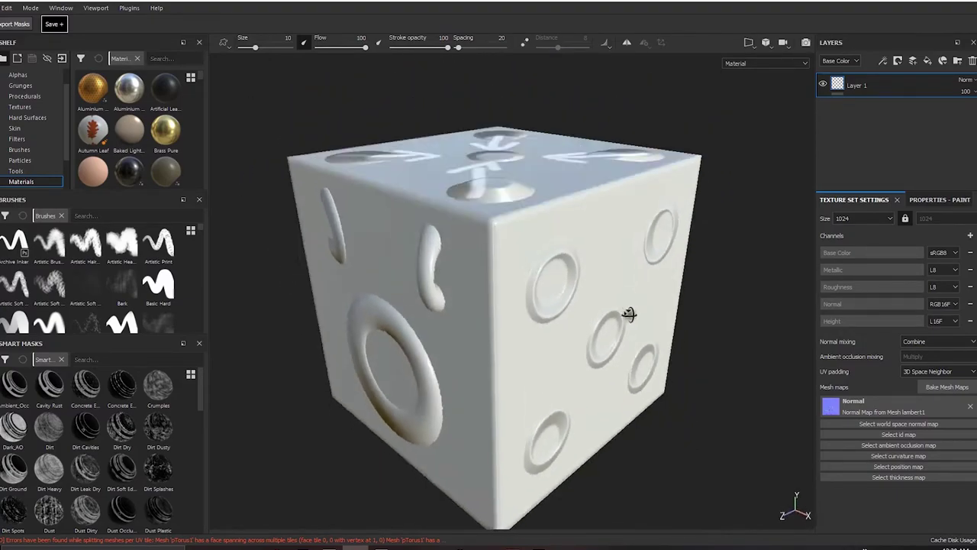
alt+right_drag(629, 313, 821, 388)
alt+drag(599, 348, 591, 323)
alt+middle_drag(544, 285, 586, 339)
click(972, 62)
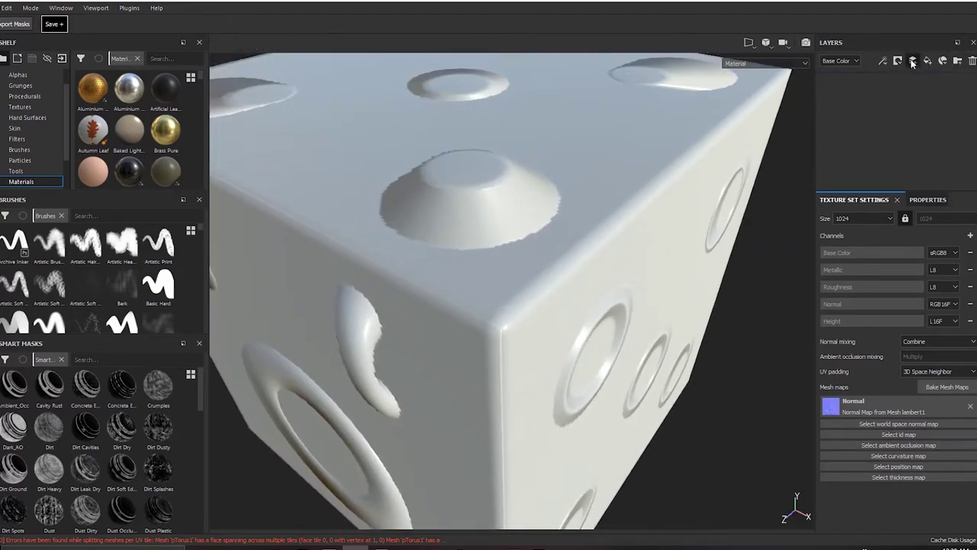
click(913, 63)
Examine the new bake along the cube's edges in both the normal map and material displays
mouse_move(680, 294)
alt+right_down()
mouse_move(604, 280)
mouse_move(506, 236)
alt+right_up()
alt+middle_drag(506, 233, 562, 267)
mouse_move(662, 299)
alt+mouse_down()
mouse_move(530, 240)
mouse_move(591, 246)
mouse_move(584, 252)
alt+mouse_up()
key(b)
alt+drag(620, 324, 584, 310)
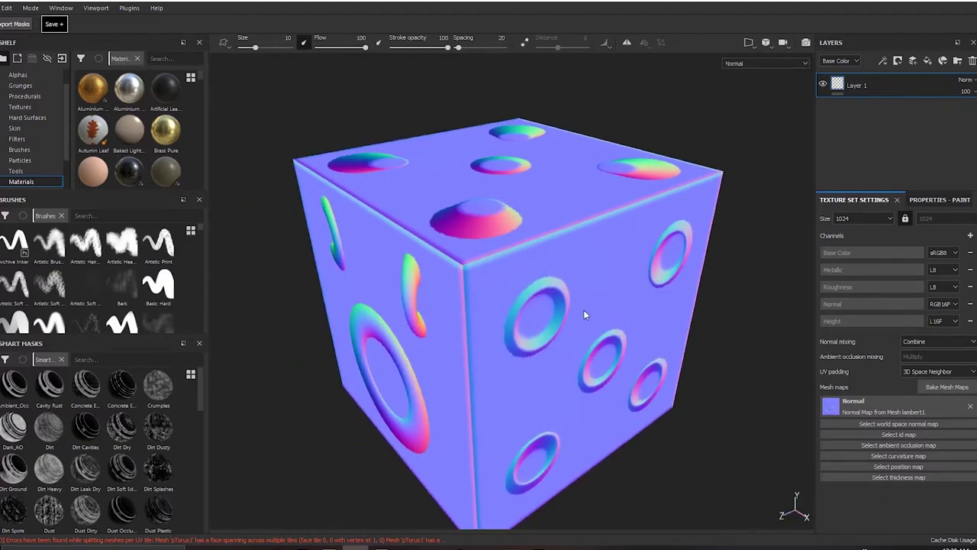
alt+drag(600, 265, 496, 340)
key(m)
alt+right_drag(566, 336, 688, 328)
alt+middle_drag(588, 236, 619, 288)
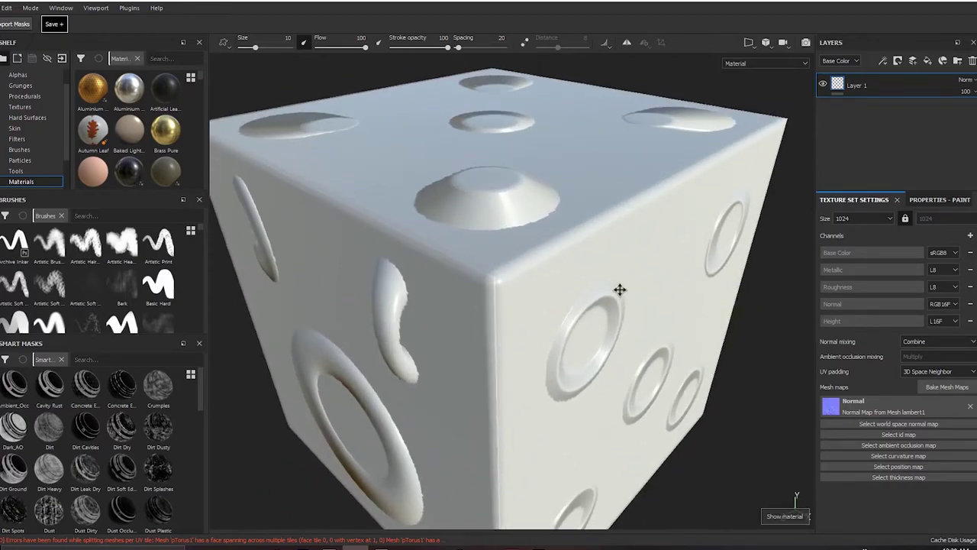
shift+right_drag(514, 274, 535, 285)
alt+middle_drag(534, 286, 489, 324)
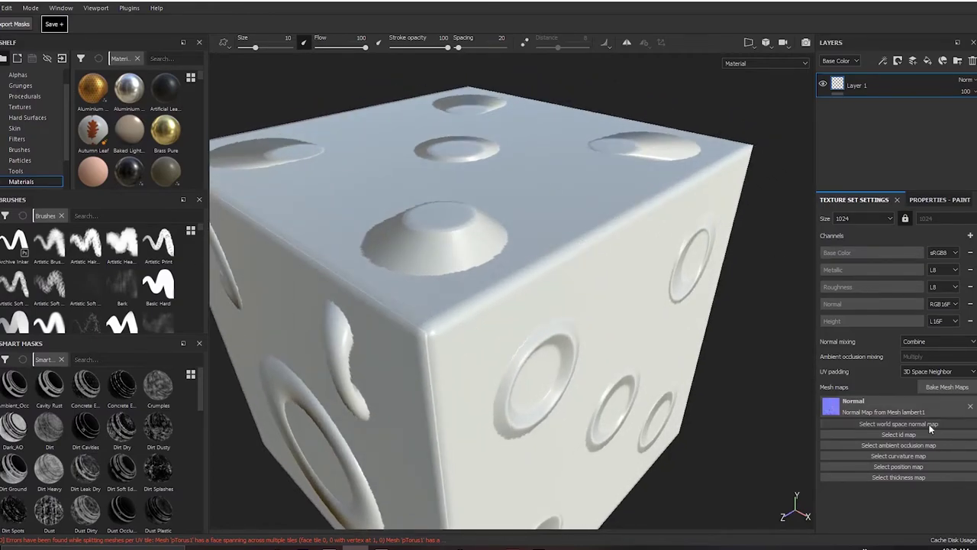
Set the paint brush's base color to bright green, RGB 0.000, 1.000, 0.120
right_click(596, 212)
scroll(667, 285, down, 2)
click(651, 233)
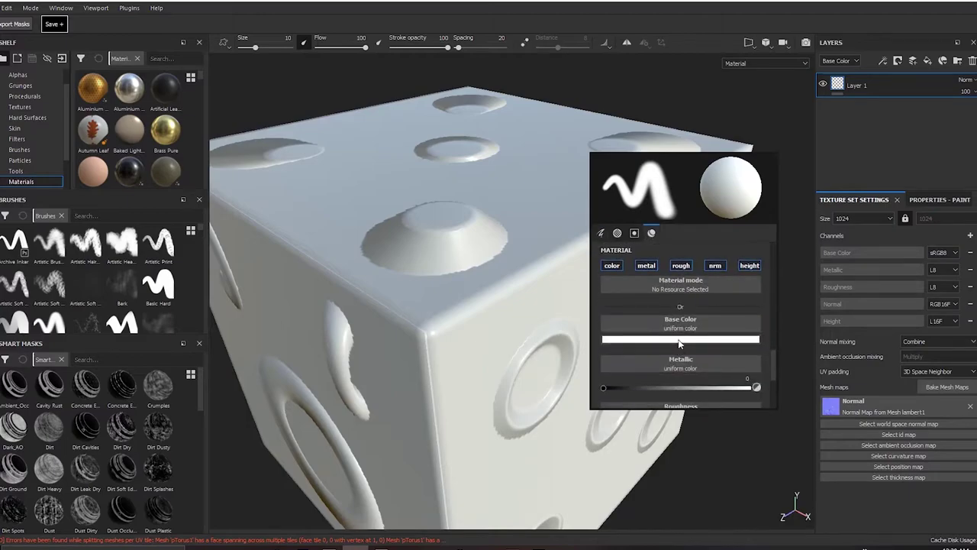
click(715, 340)
drag(735, 394, 815, 344)
click(775, 415)
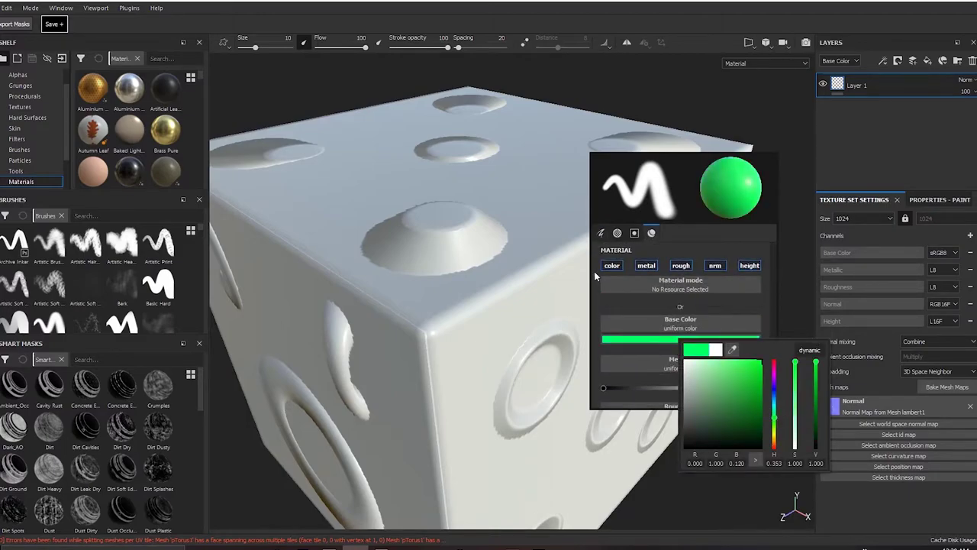
Mark the cube's cleanly blended edges with green brush strokes crossing from one face to the next
mouse_move(585, 184)
mouse_down()
mouse_move(635, 258)
mouse_move(501, 260)
mouse_up()
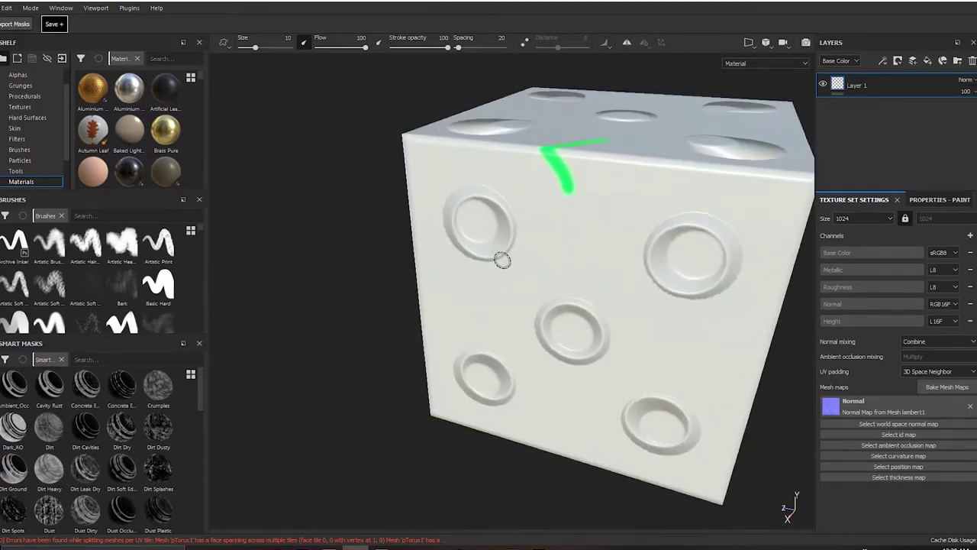
alt+middle_drag(563, 231, 473, 255)
alt+drag(535, 264, 427, 248)
mouse_move(550, 252)
alt+right_down()
mouse_move(611, 258)
mouse_move(622, 279)
mouse_move(588, 267)
alt+right_up()
alt+drag(588, 267, 446, 345)
alt+drag(523, 308, 585, 278)
alt+right_drag(585, 277, 506, 338)
mouse_move(506, 337)
alt+mouse_down()
mouse_move(493, 282)
mouse_move(552, 251)
mouse_move(530, 190)
mouse_move(591, 213)
mouse_move(646, 283)
mouse_move(560, 304)
mouse_move(589, 304)
alt+mouse_up()
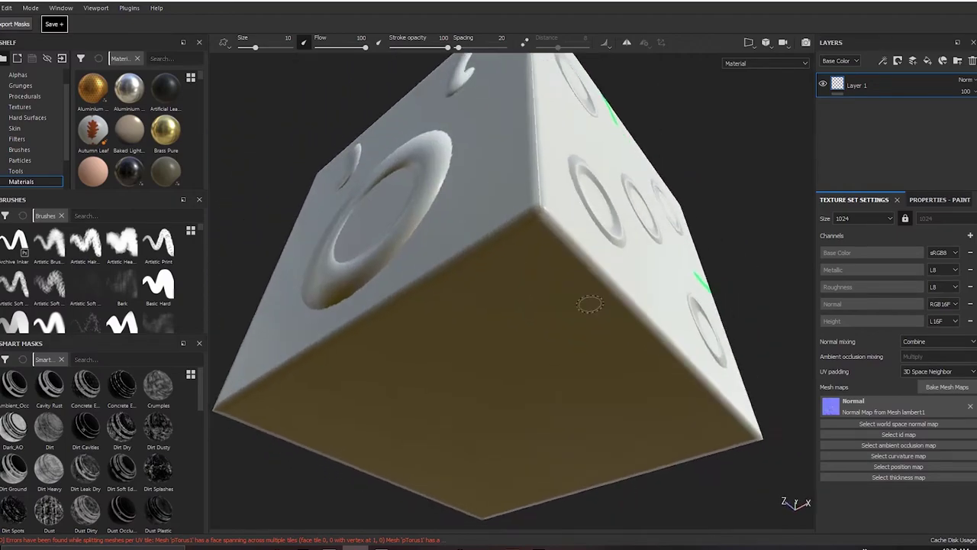
mouse_move(681, 287)
alt+mouse_down()
mouse_move(683, 345)
mouse_move(572, 323)
mouse_move(520, 276)
mouse_move(546, 253)
alt+mouse_up()
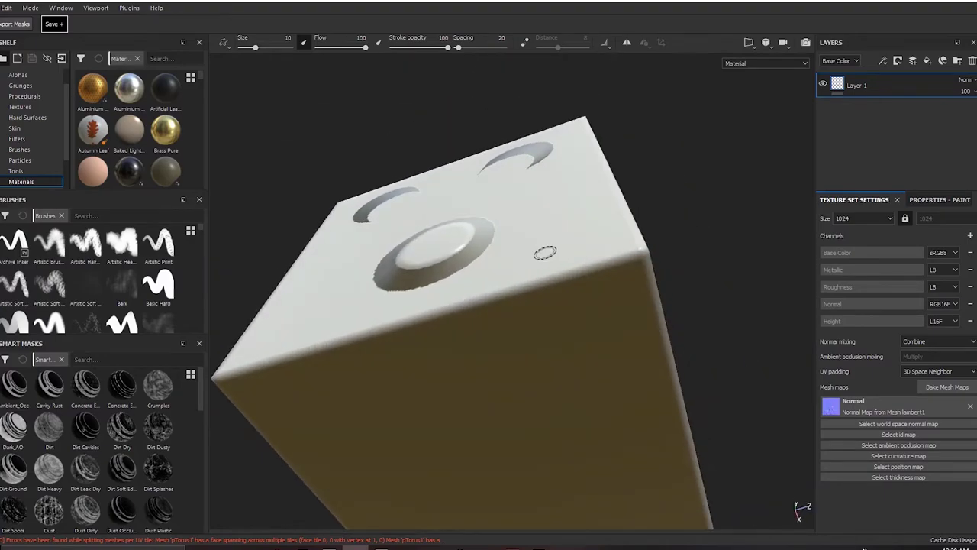
mouse_move(443, 352)
alt+mouse_down()
mouse_move(475, 306)
mouse_move(604, 318)
mouse_move(576, 369)
mouse_move(542, 299)
mouse_move(501, 277)
alt+mouse_up()
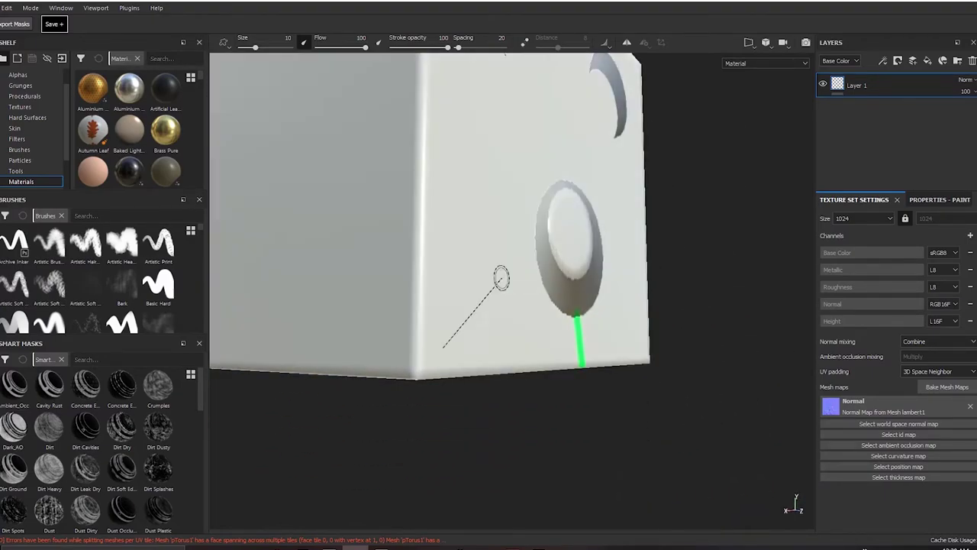
mouse_move(513, 189)
alt+mouse_down()
mouse_move(491, 316)
mouse_move(506, 295)
mouse_move(739, 267)
alt+mouse_up()
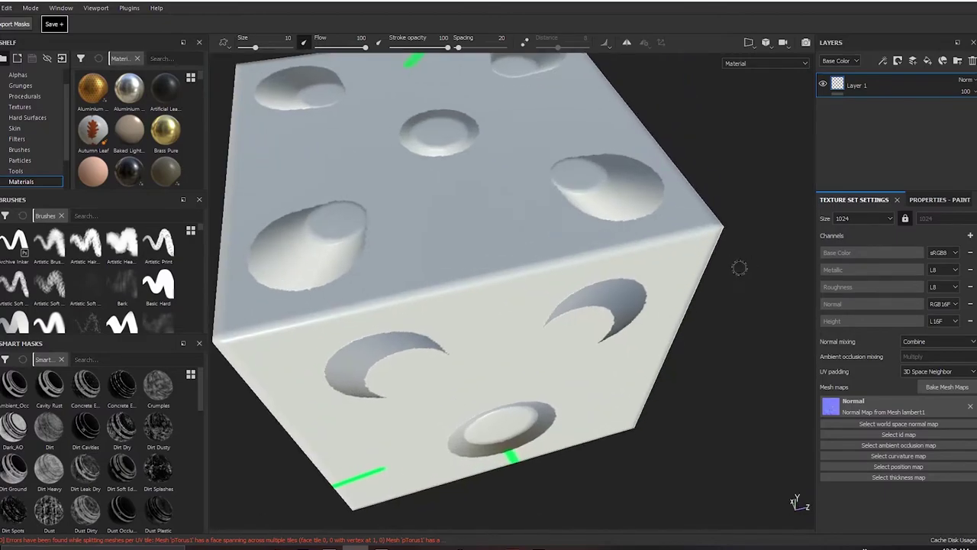
Change the brush's base color to red and paint strokes across the two edges with visible seams at the front corner
alt+drag(480, 247, 501, 288)
alt+right_drag(501, 288, 683, 272)
mouse_move(683, 273)
alt+mouse_down()
mouse_move(630, 249)
mouse_move(652, 240)
alt+mouse_up()
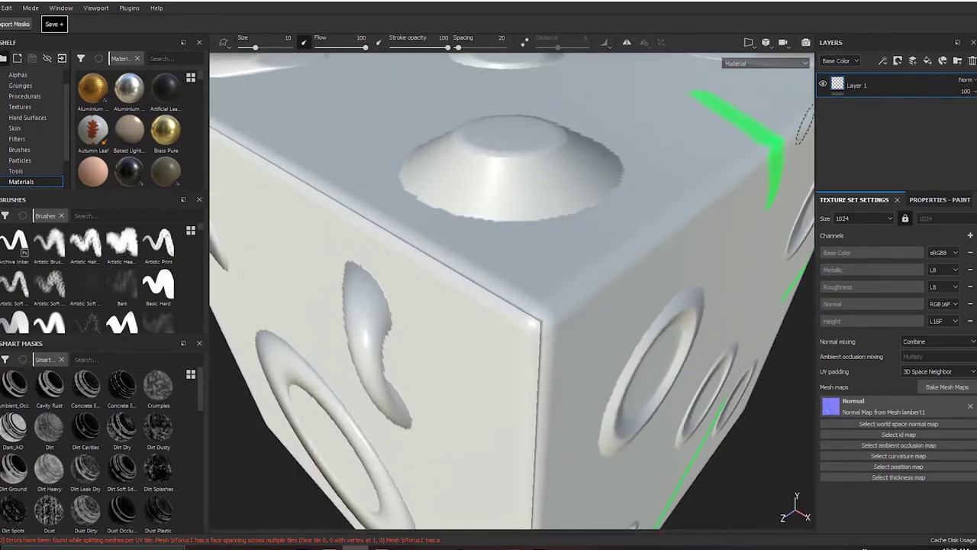
right_click(681, 246)
click(678, 303)
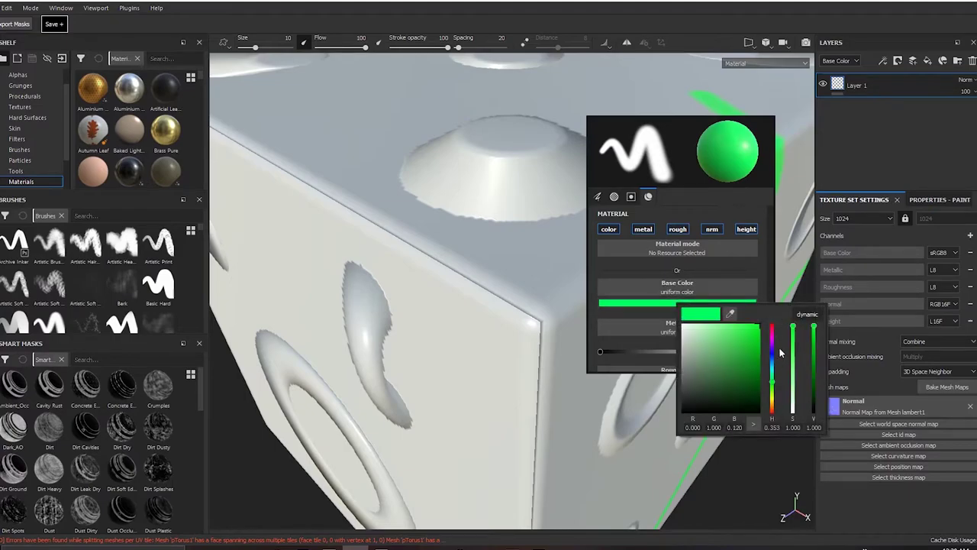
drag(781, 352, 750, 314)
mouse_move(483, 217)
mouse_down()
mouse_move(434, 271)
mouse_move(517, 244)
mouse_up()
drag(481, 372, 557, 370)
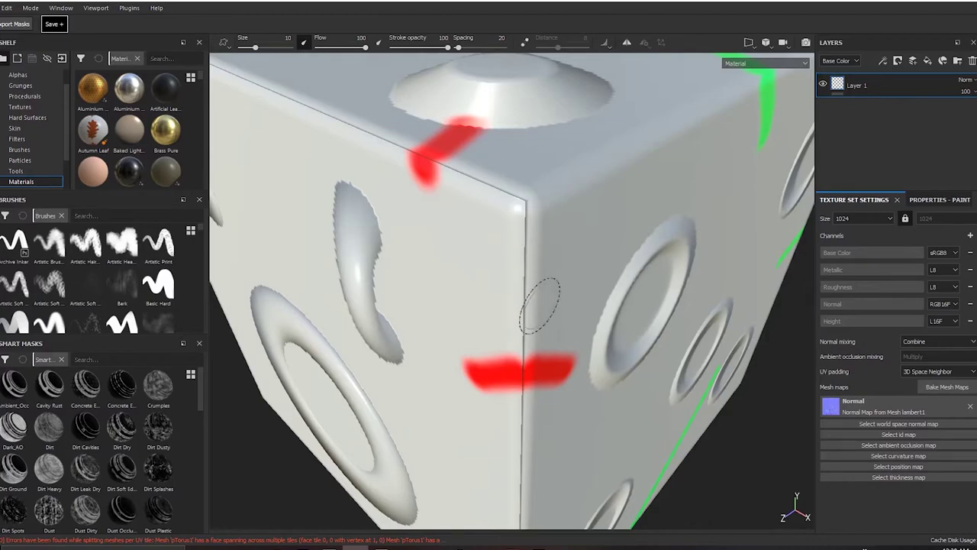
Show the cube's texture in the 2D UV view and compare where the green and red strokes fall under different lighting
alt+drag(540, 304, 548, 204)
key(F3)
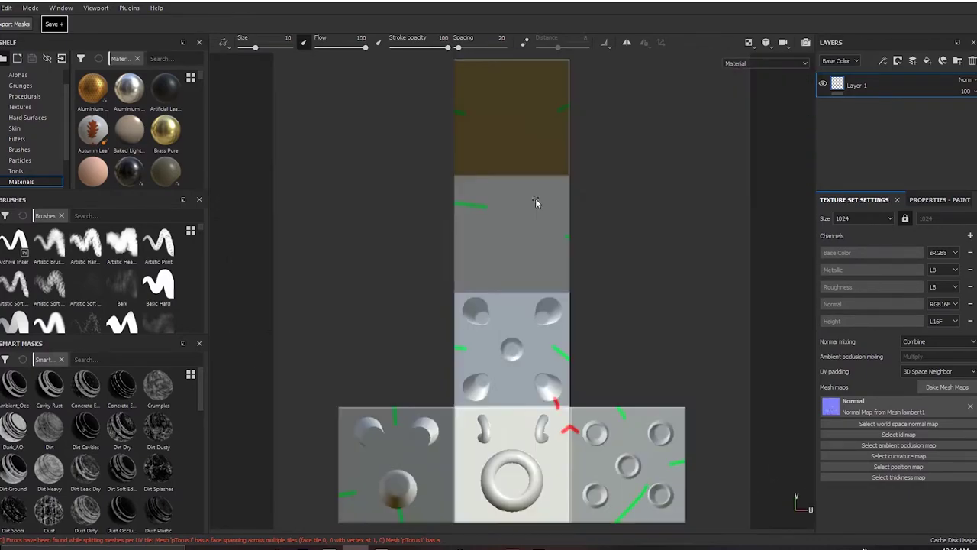
alt+middle_drag(503, 303, 516, 203)
alt+right_drag(524, 241, 567, 312)
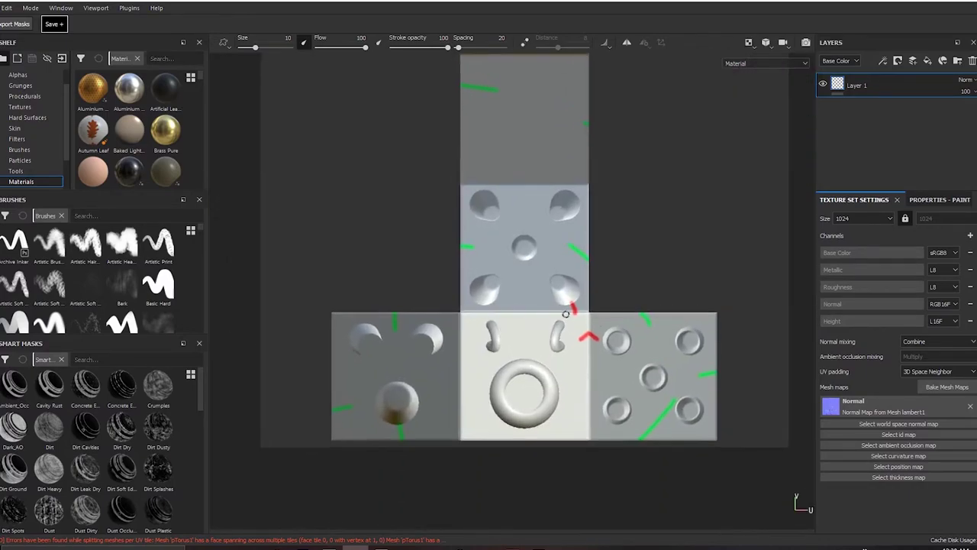
alt+middle_drag(573, 235, 562, 278)
mouse_move(561, 278)
shift+right_down()
mouse_move(620, 280)
mouse_move(613, 271)
mouse_move(598, 263)
mouse_move(624, 331)
shift+right_up()
middle_drag(624, 331, 617, 253)
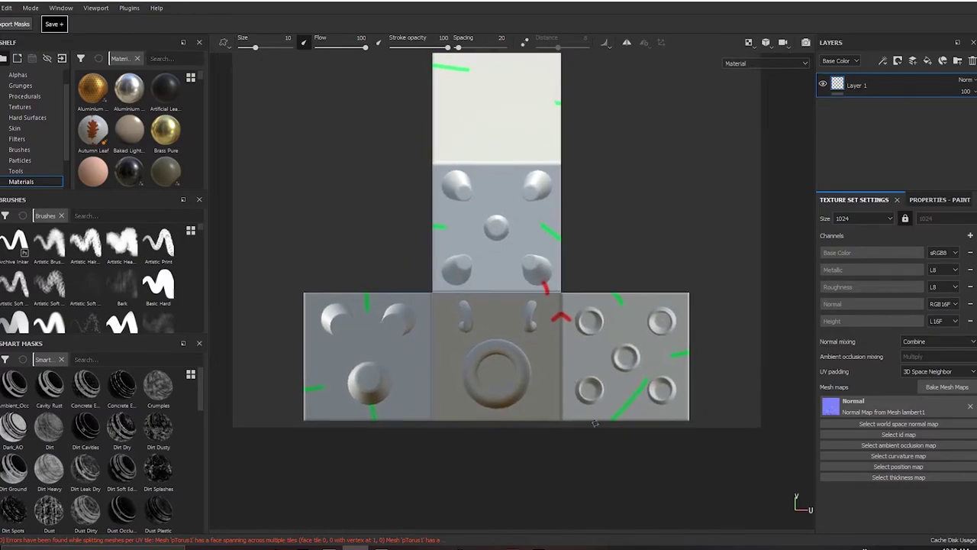
middle_drag(583, 218, 611, 383)
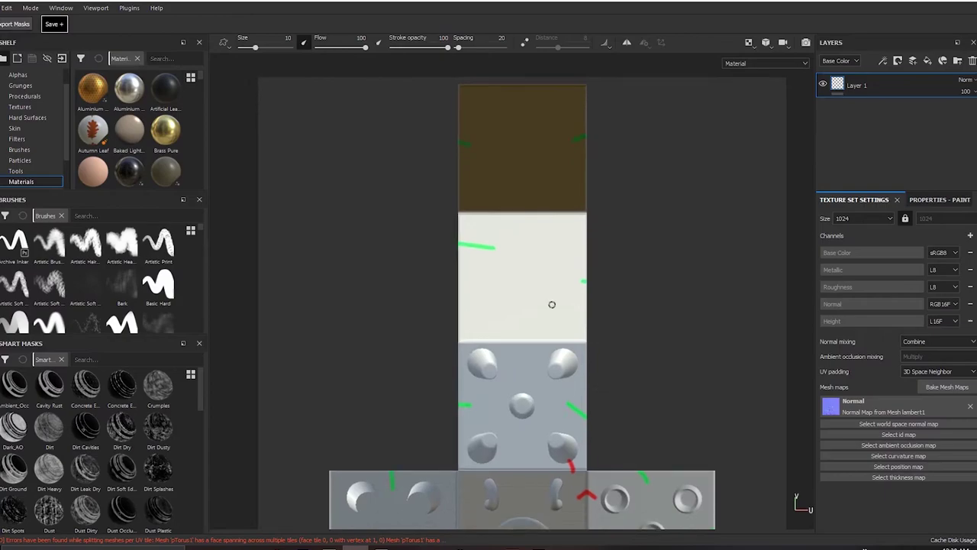
shift+right_drag(561, 182, 531, 108)
middle_drag(519, 308, 487, 183)
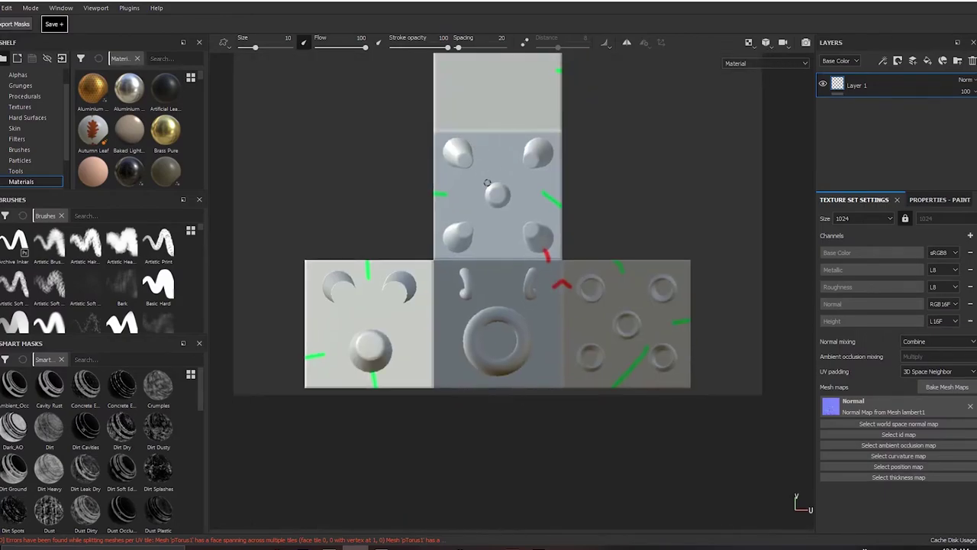
middle_drag(519, 308, 475, 392)
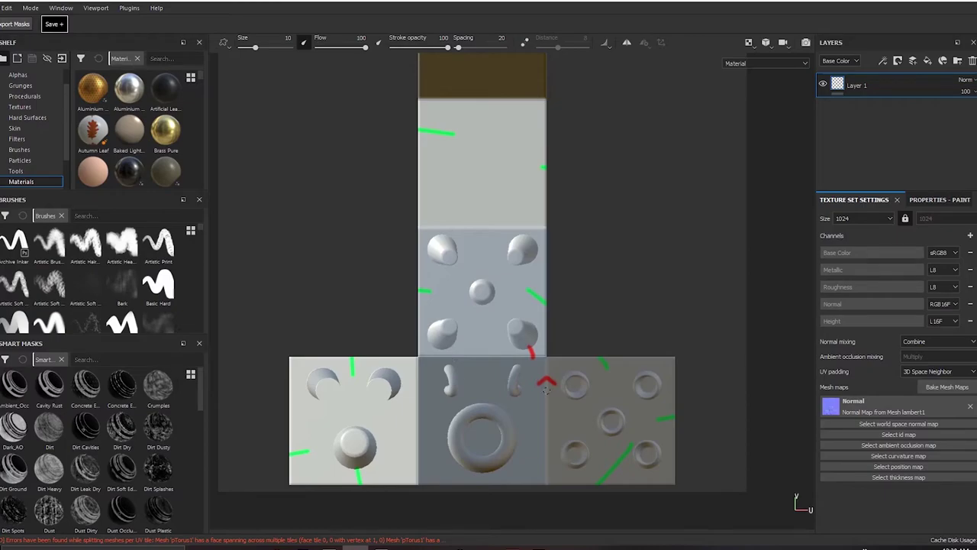
Examine the red-marked edges where neighbouring faces join in the UV layout
alt+drag(578, 390, 584, 368)
alt+middle_drag(585, 368, 584, 307)
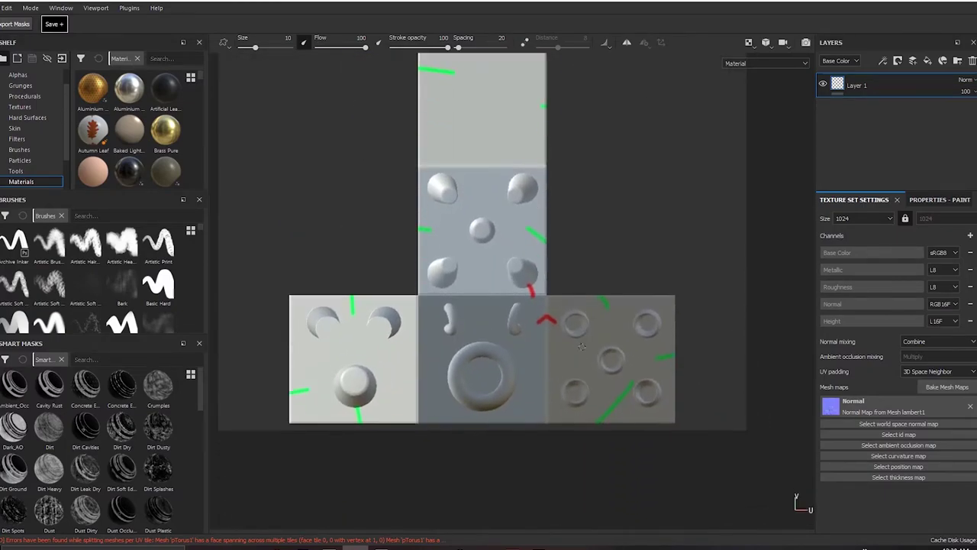
alt+right_drag(526, 323, 568, 376)
alt+middle_drag(552, 317, 495, 288)
alt+right_drag(496, 288, 458, 296)
alt+middle_drag(458, 296, 546, 342)
scroll(428, 356, down, 6)
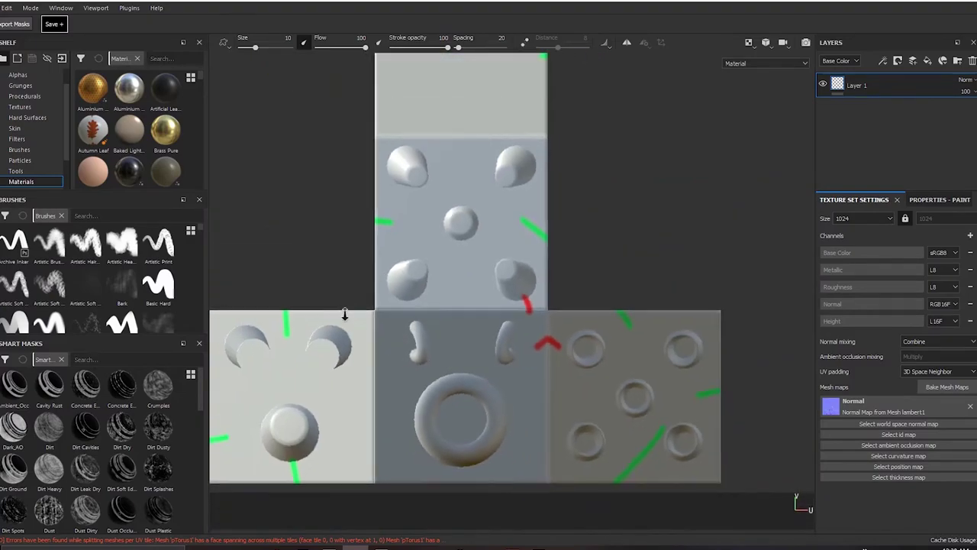
alt+middle_drag(435, 365, 459, 305)
alt+right_drag(460, 304, 840, 306)
alt+middle_drag(840, 305, 529, 300)
alt+right_drag(530, 300, 905, 426)
Inspect the normal map colors along the shared UV border beside the large ring, and return to the material display
key(b)
alt+middle_drag(608, 340, 707, 383)
alt+right_drag(707, 383, 876, 460)
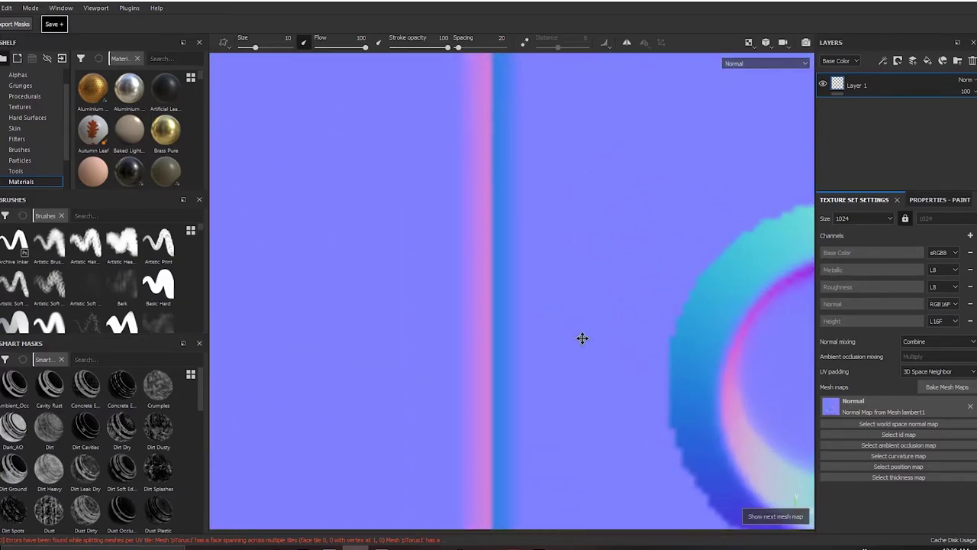
alt+middle_drag(583, 339, 664, 398)
scroll(580, 343, down, 5)
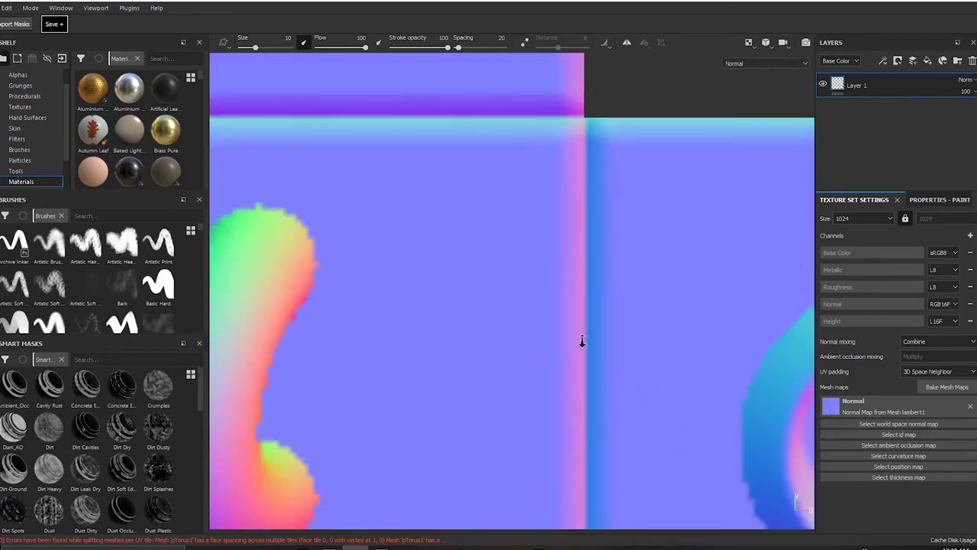
scroll(573, 351, down, 2)
middle_drag(567, 316, 364, 375)
key(m)
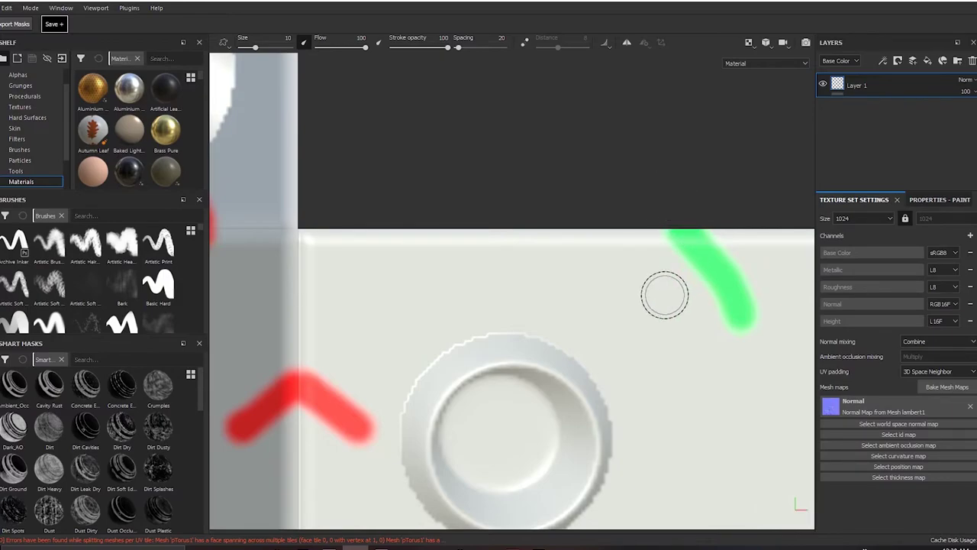
Compare the normal map and material at the seam under the red stroke, and reduce the brush size to 2.54
mouse_move(387, 397)
alt+middle_down()
mouse_move(526, 314)
mouse_move(596, 285)
alt+middle_up()
alt+right_drag(597, 286, 924, 441)
key(b)
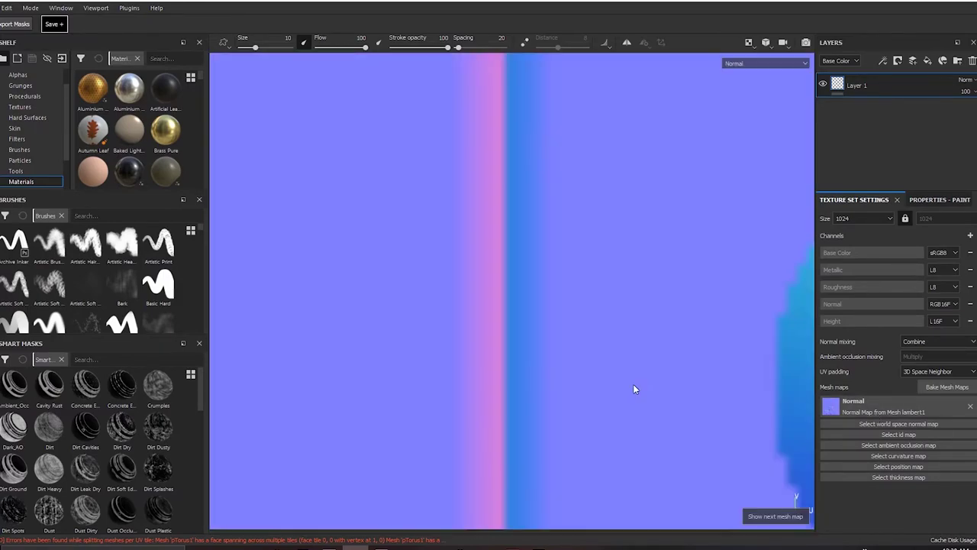
key(m)
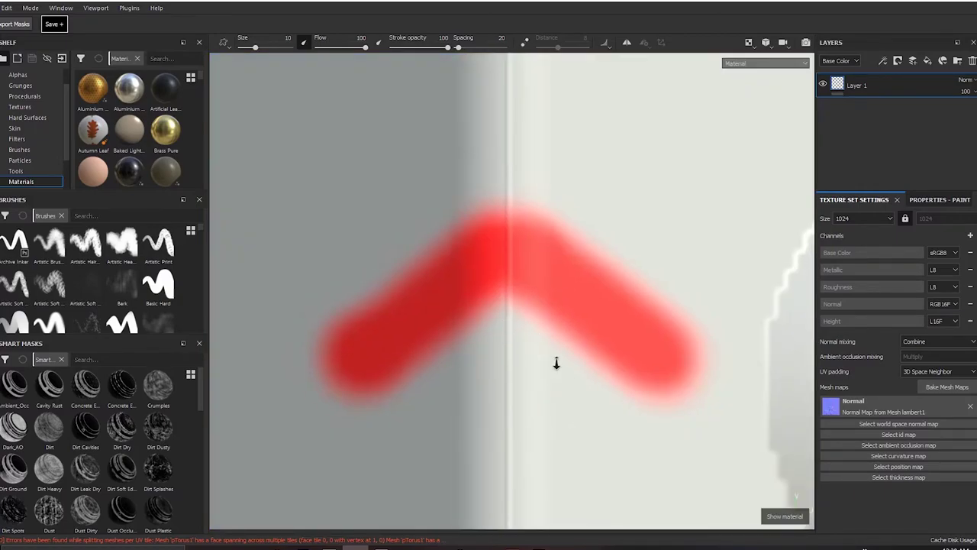
mouse_move(624, 314)
ctrl+right_down()
mouse_move(537, 323)
mouse_move(550, 324)
ctrl+right_up()
scroll(589, 400, down, 6)
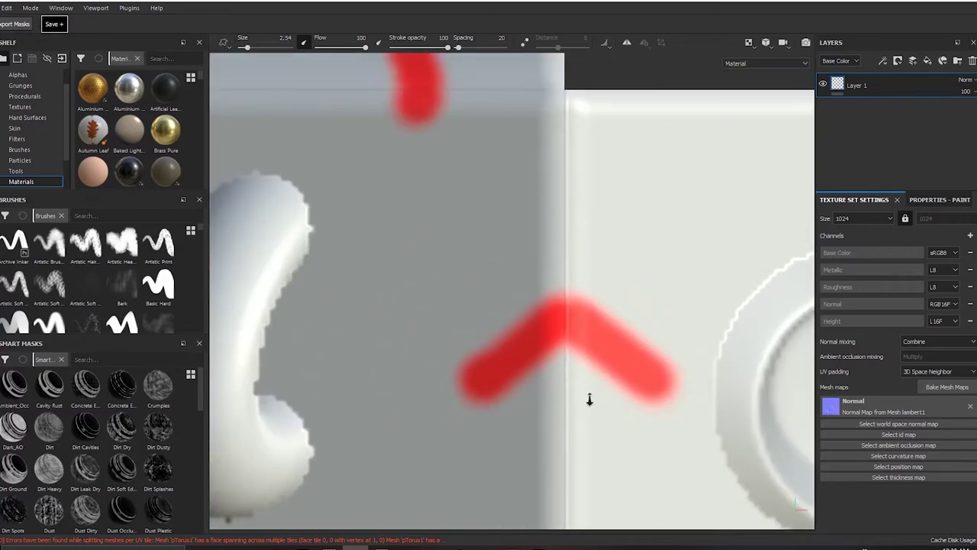
Switch to Maya to view the low-poly cube beside its UV layout
click(329, 547)
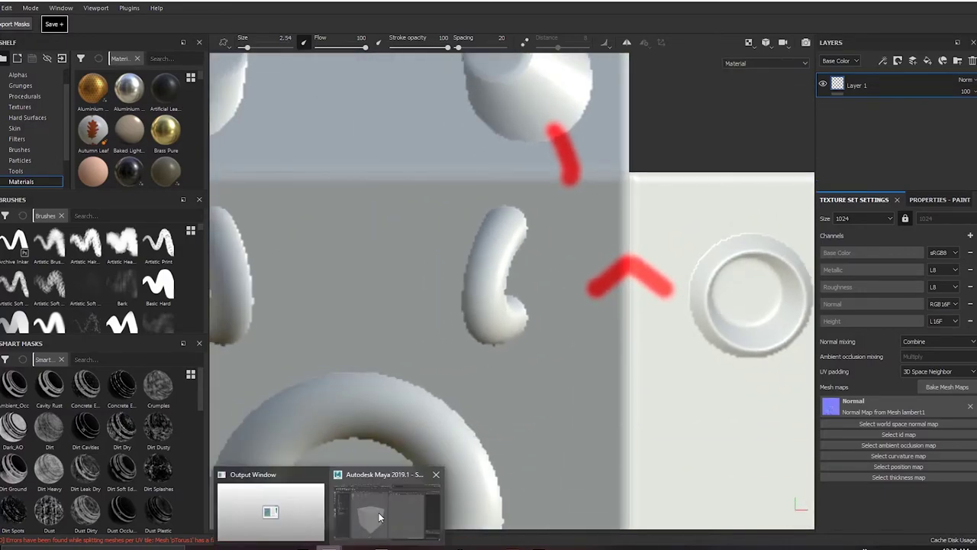
click(379, 517)
click(445, 347)
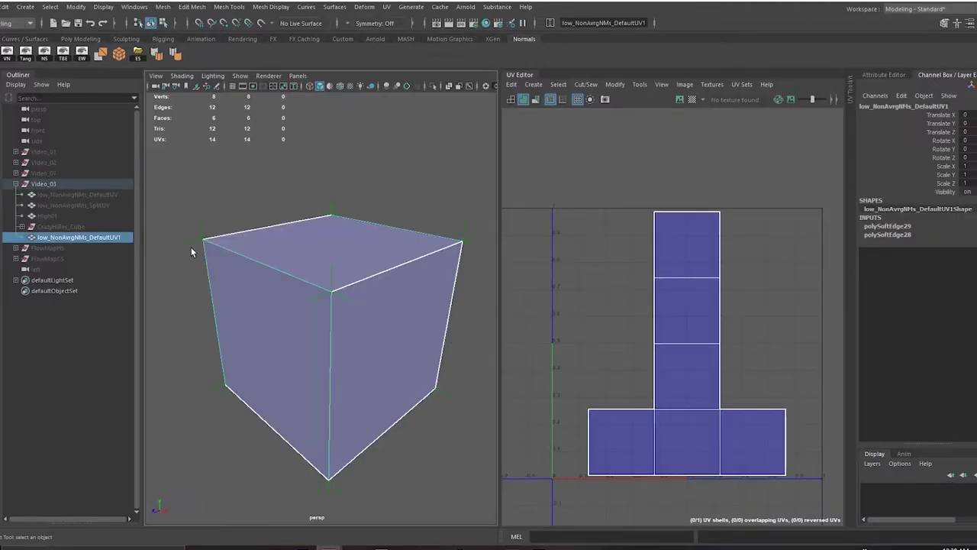
Cut the low-poly cube's UVs along all shared edges between the faces, separating the six squares
right_drag(701, 313, 690, 272)
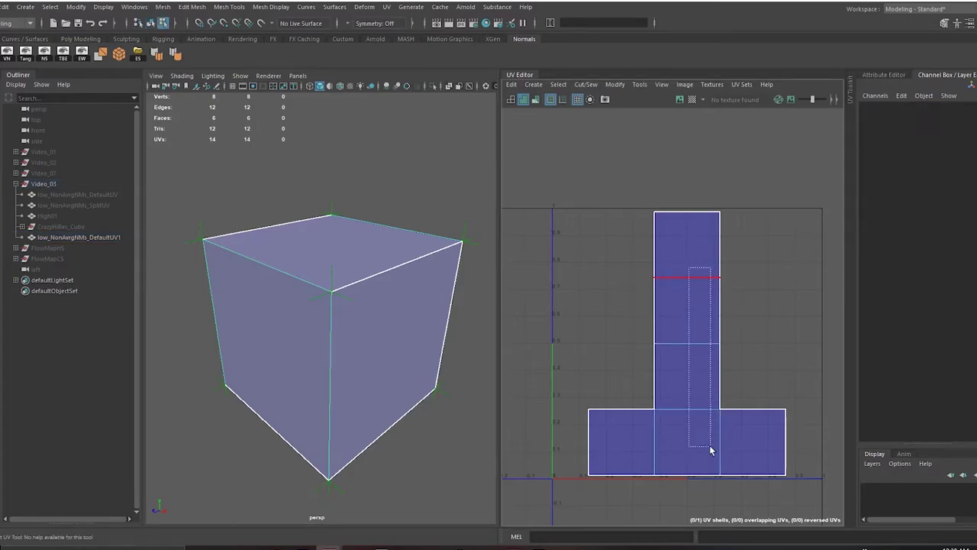
click(624, 451)
shift+drag(623, 447, 745, 448)
shift+right_drag(777, 301, 740, 319)
Select all six UV shells, lay them out in a two-by-three grid and scale them down slightly
alt+middle_drag(723, 358, 680, 325)
right_drag(701, 272, 648, 242)
mouse_move(730, 198)
mouse_down()
mouse_move(612, 360)
mouse_move(572, 397)
mouse_up()
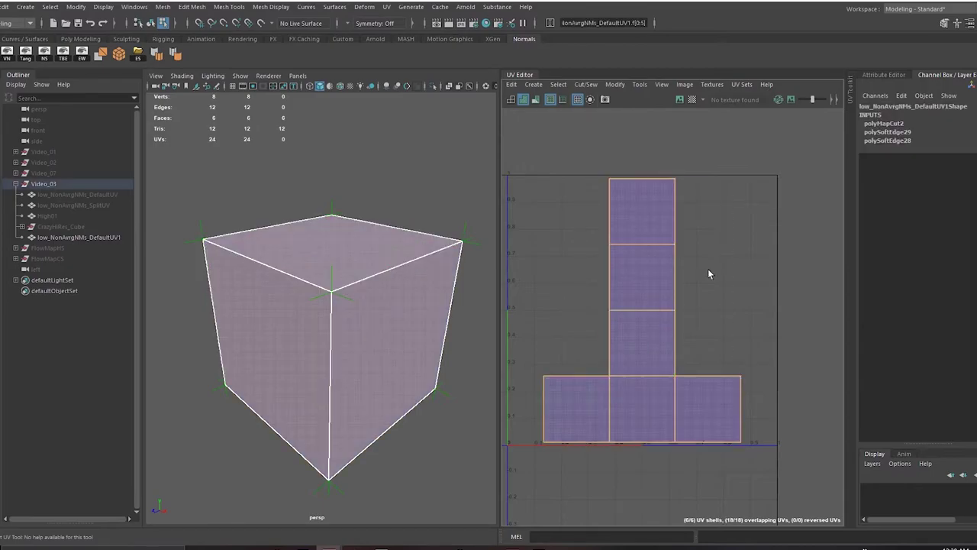
shift+right_drag(733, 241, 672, 246)
alt+middle_drag(661, 297, 677, 298)
key(r)
middle_drag(758, 314, 742, 318)
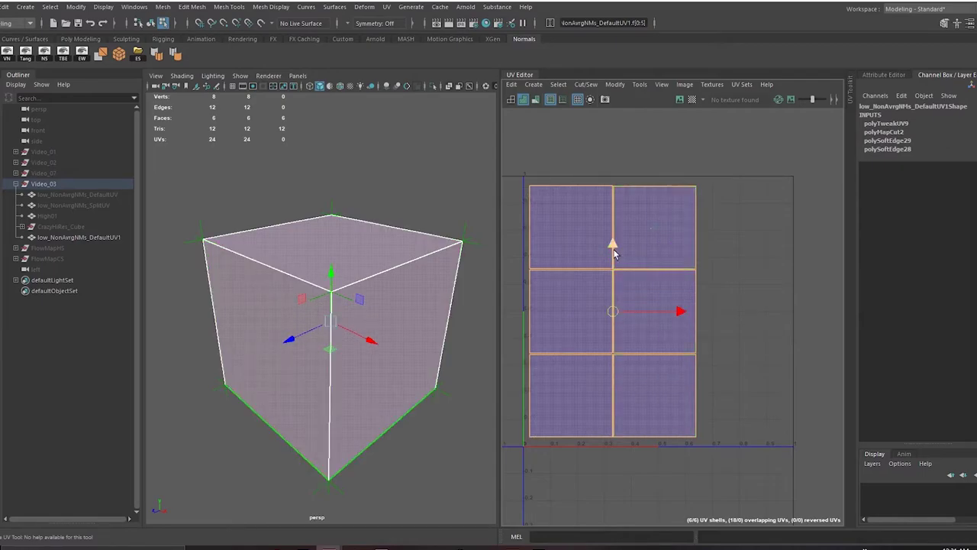
Move the UV shells apart so there are gaps between the two columns and between the three rows
drag(612, 246, 669, 399)
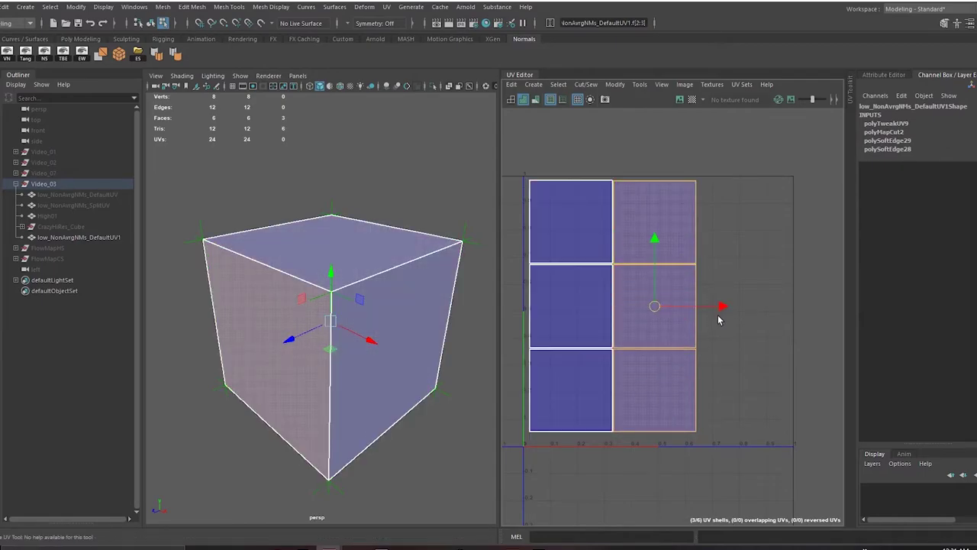
drag(716, 307, 723, 306)
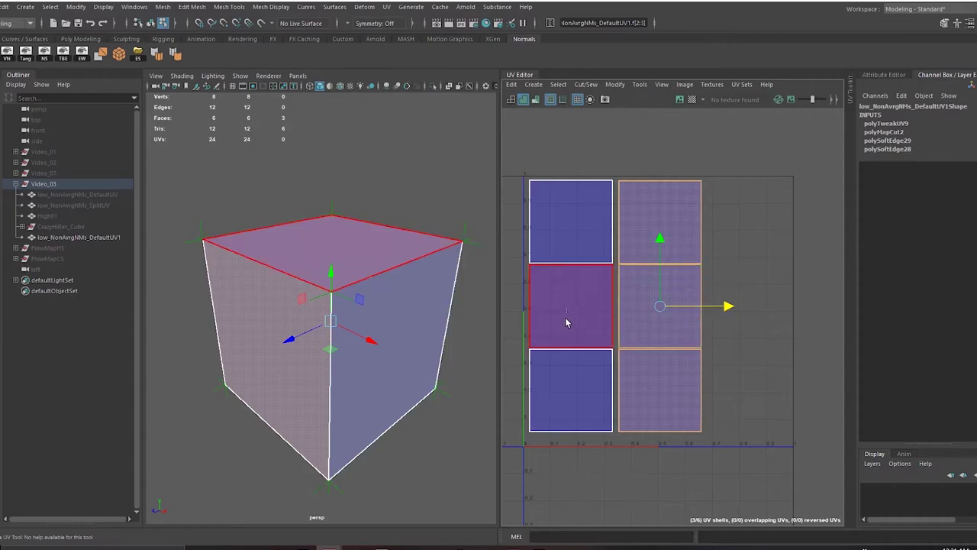
drag(567, 323, 672, 404)
drag(618, 281, 619, 286)
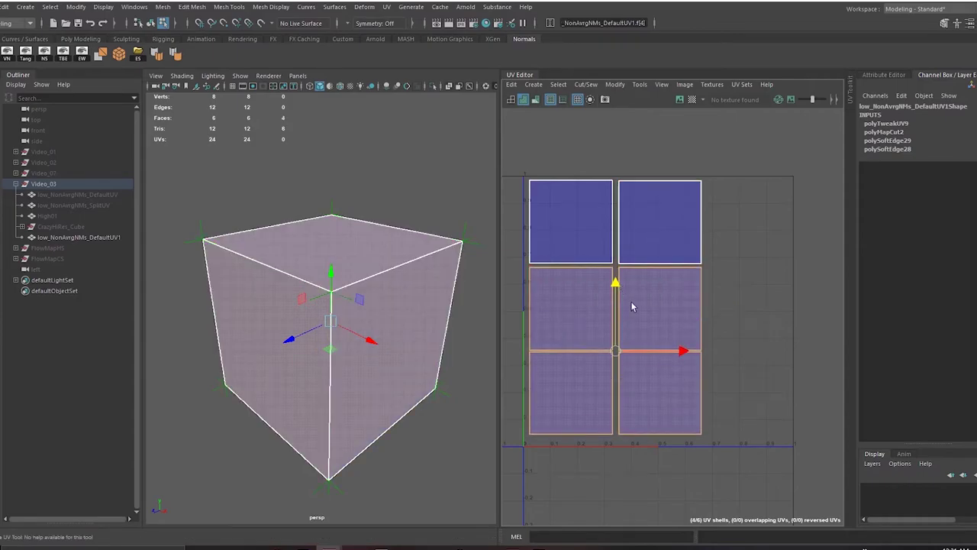
ctrl+drag(574, 245, 676, 302)
drag(616, 283, 617, 287)
key(q)
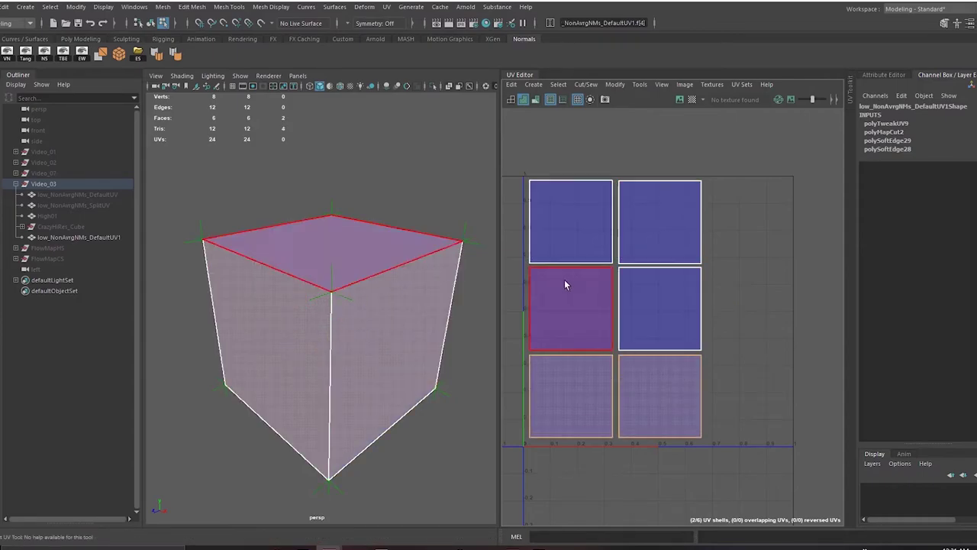
Export the selected low-poly cube as FBX, overwriting lowRes_SplitUV.fbx in the 03_Baking_Part01 folder
right_drag(393, 262, 444, 246)
click(405, 275)
alt+middle_drag(341, 354, 362, 329)
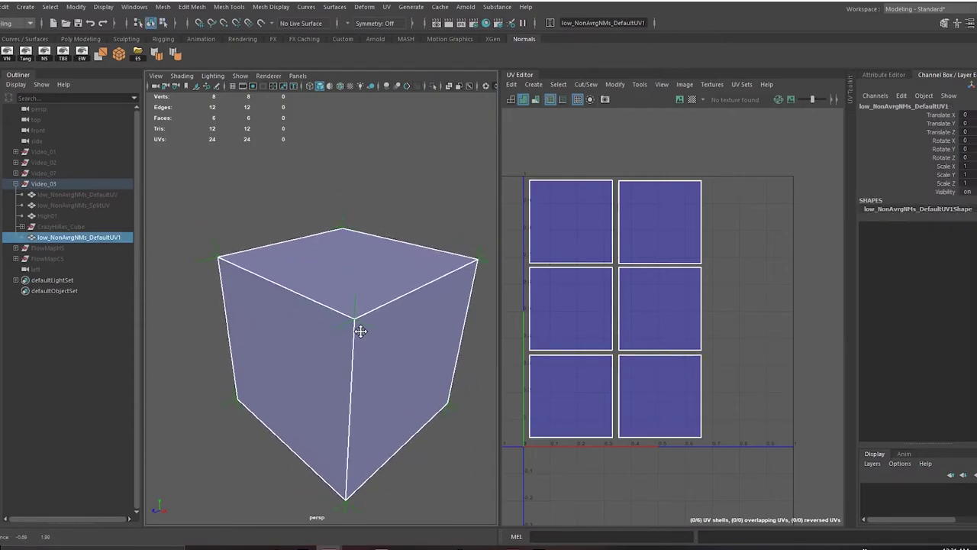
click(2, 7)
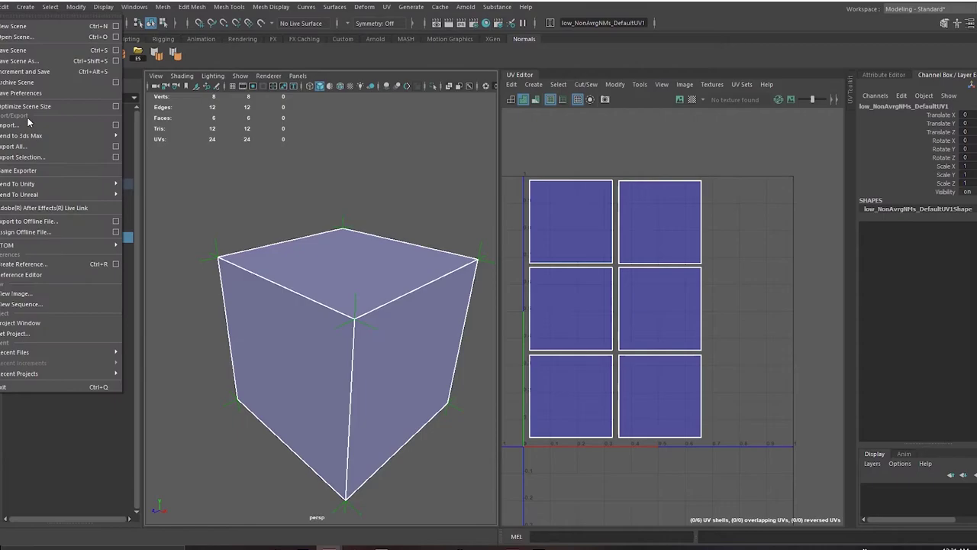
click(28, 162)
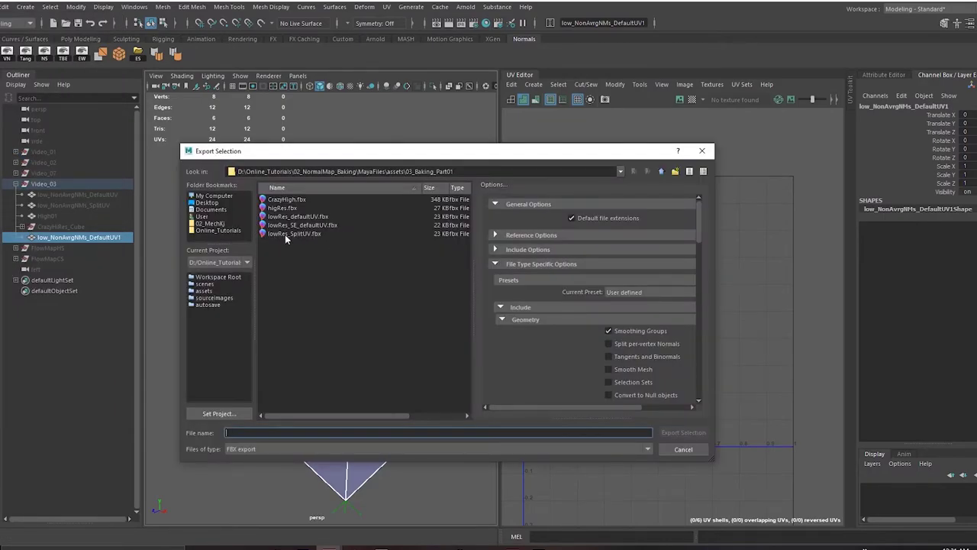
double_click(305, 234)
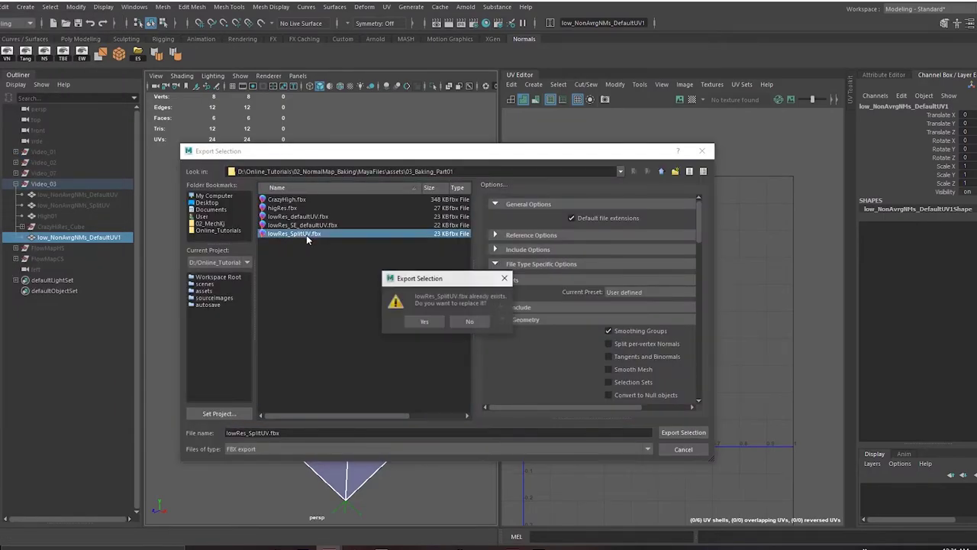
click(427, 324)
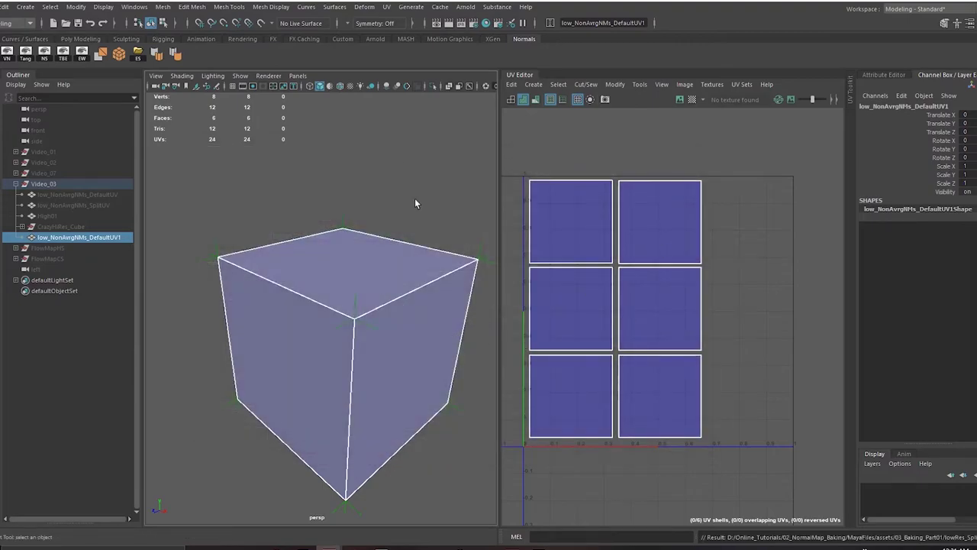
click(395, 157)
Switch to Substance Painter and replace the project mesh with lowRes_SplitUV through the project configuration
key(alt+Tab)
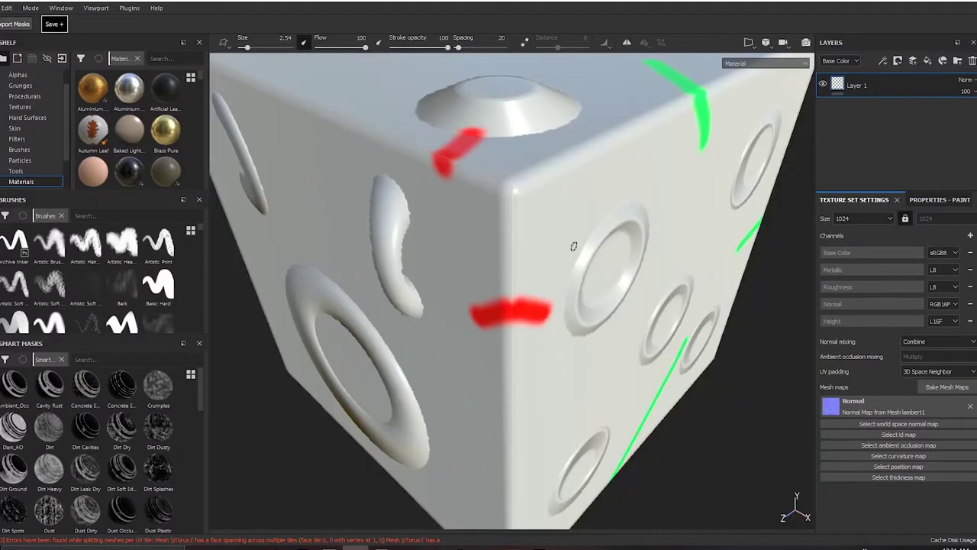
scroll(575, 247, down, 3)
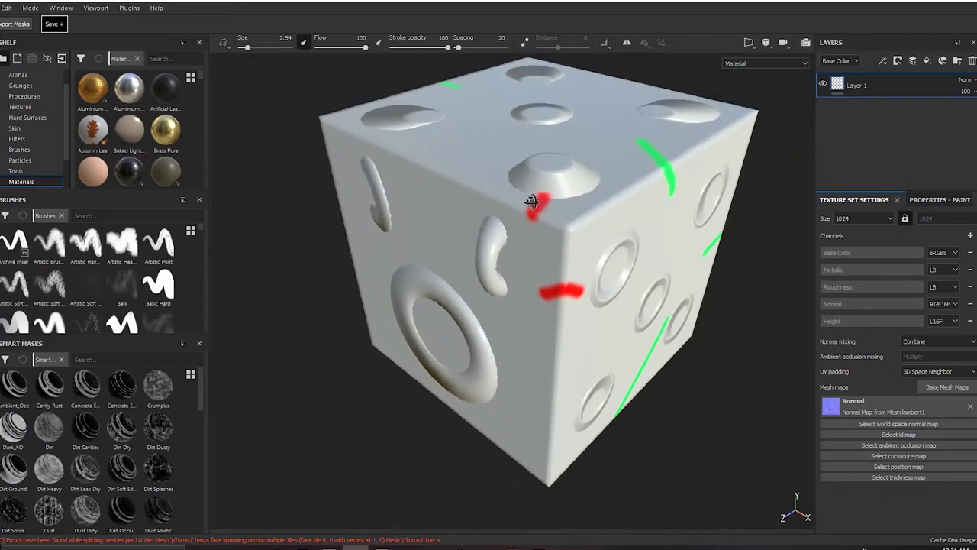
alt+drag(530, 200, 565, 195)
click(7, 8)
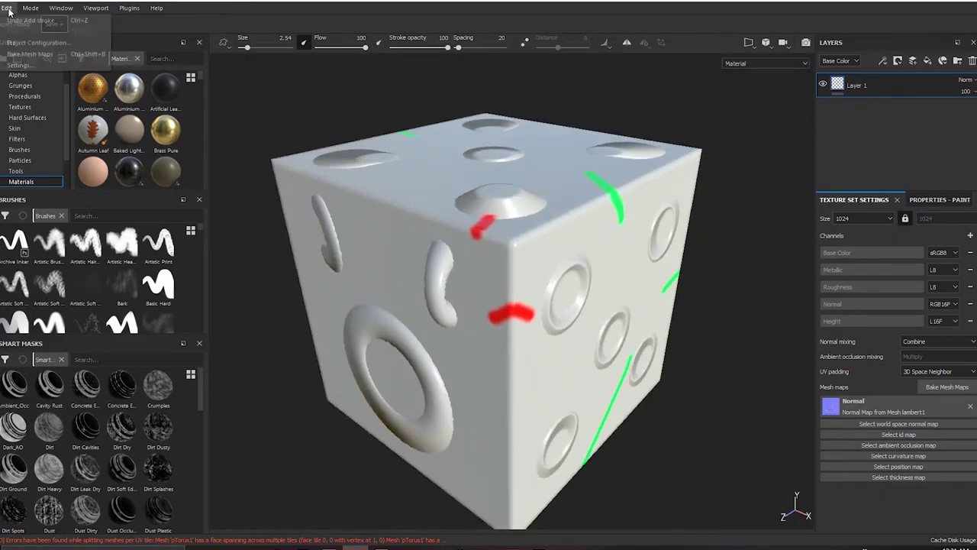
click(31, 47)
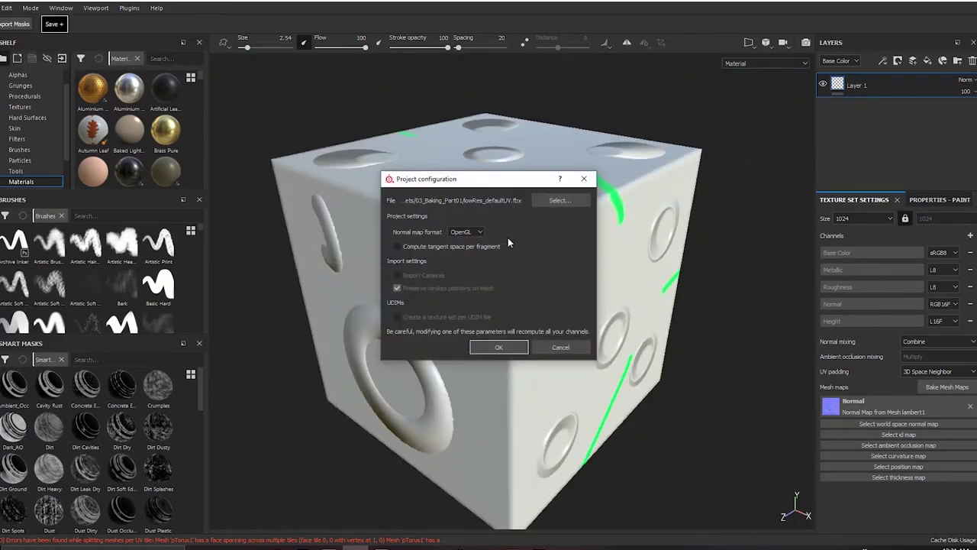
click(559, 200)
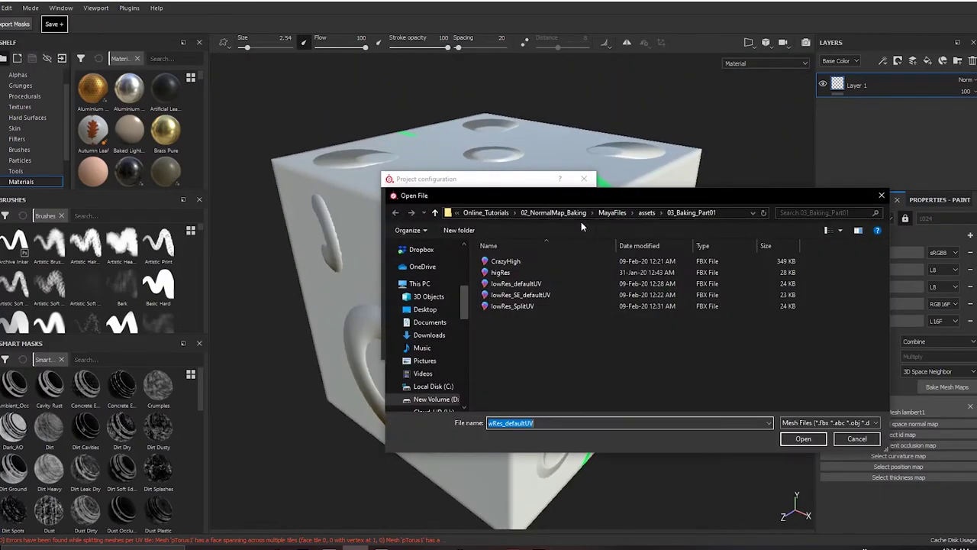
click(512, 305)
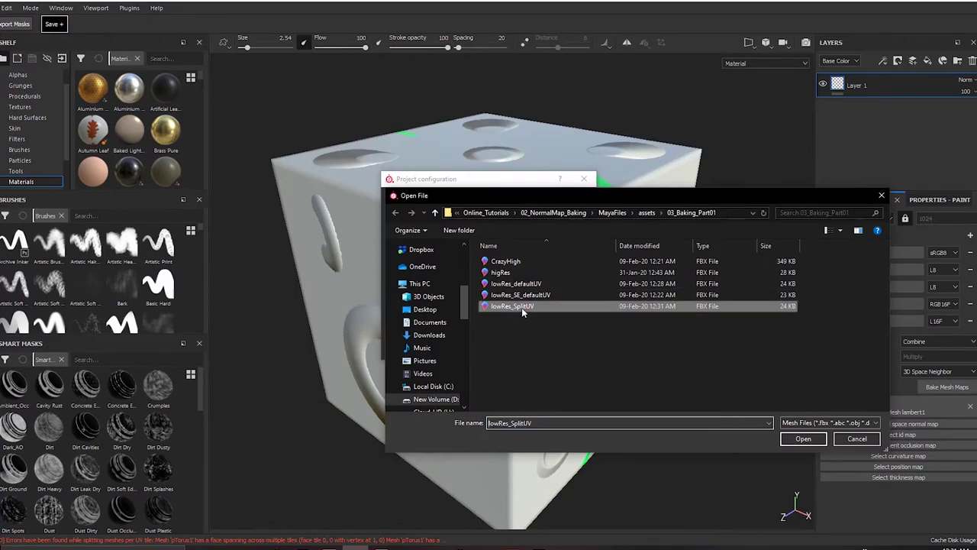
click(803, 439)
click(500, 349)
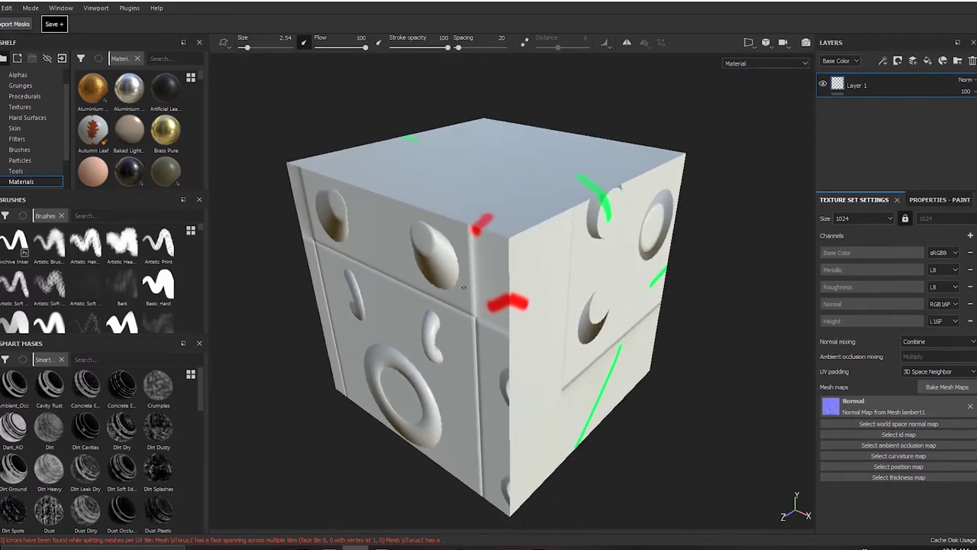
Rebake the lambert1 normal map for the split-UV cube
key(F2)
key(F2)
click(947, 386)
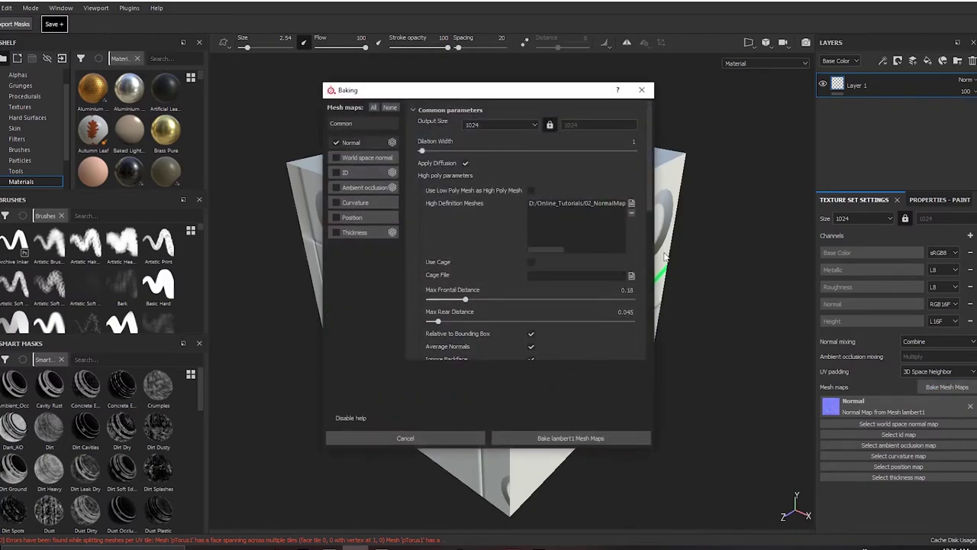
click(588, 434)
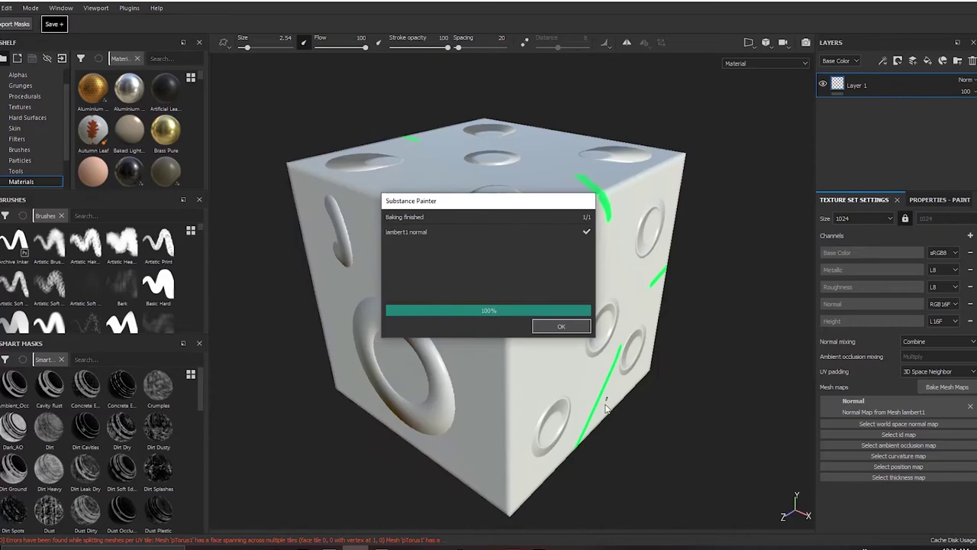
click(552, 331)
Examine the rebaked cube's edges around the red strokes under a rotated environment light
mouse_move(569, 343)
alt+mouse_down()
mouse_move(554, 369)
mouse_move(583, 345)
mouse_move(608, 433)
mouse_move(616, 339)
mouse_move(583, 336)
mouse_move(605, 337)
alt+mouse_up()
scroll(554, 369, up, 2)
alt+right_drag(606, 337, 729, 481)
mouse_move(611, 366)
shift+right_down()
mouse_move(558, 351)
mouse_move(604, 353)
shift+right_up()
alt+drag(569, 352, 599, 363)
alt+right_drag(600, 362, 613, 450)
alt+drag(448, 248, 495, 242)
alt+right_drag(496, 242, 475, 232)
Examine the shading up close at the cube's top corner where three faces meet
alt+right_drag(508, 282, 794, 405)
alt+drag(793, 405, 589, 288)
alt+right_drag(589, 288, 782, 388)
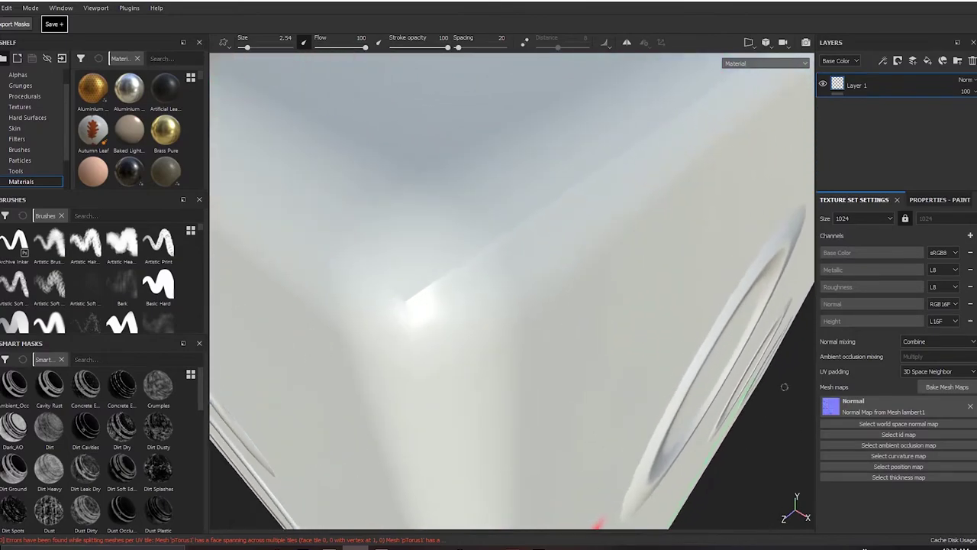
alt+drag(527, 302, 560, 323)
alt+right_drag(560, 323, 635, 299)
alt+drag(635, 298, 633, 343)
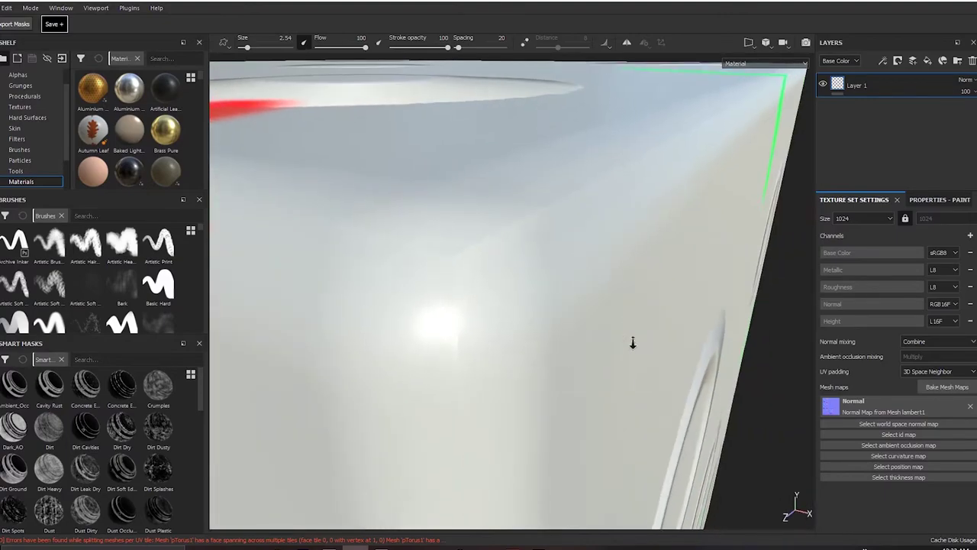
alt+right_drag(633, 343, 561, 364)
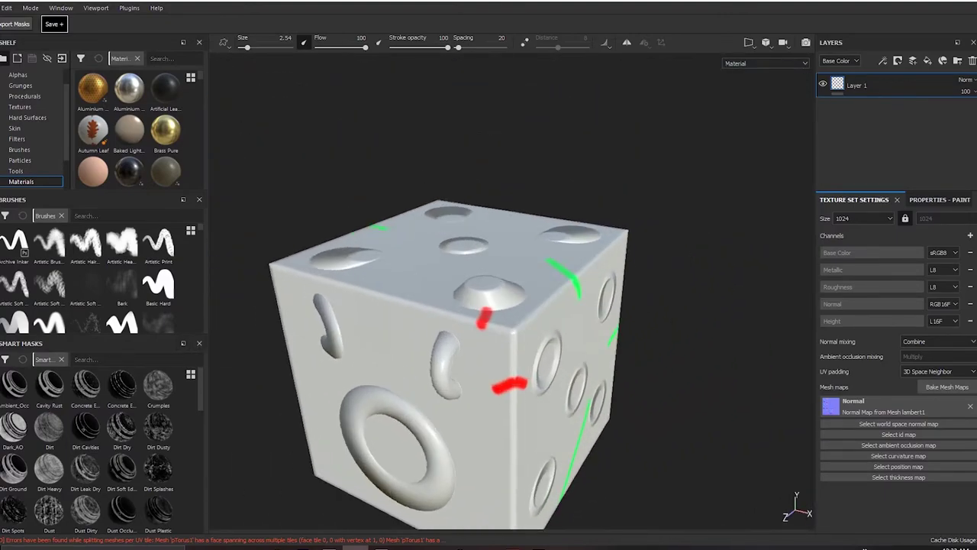
Examine the cube's red- and green-marked edges and the baked details from several angles
alt+drag(561, 363, 509, 349)
alt+right_drag(508, 349, 603, 352)
alt+drag(603, 353, 617, 267)
key(4)
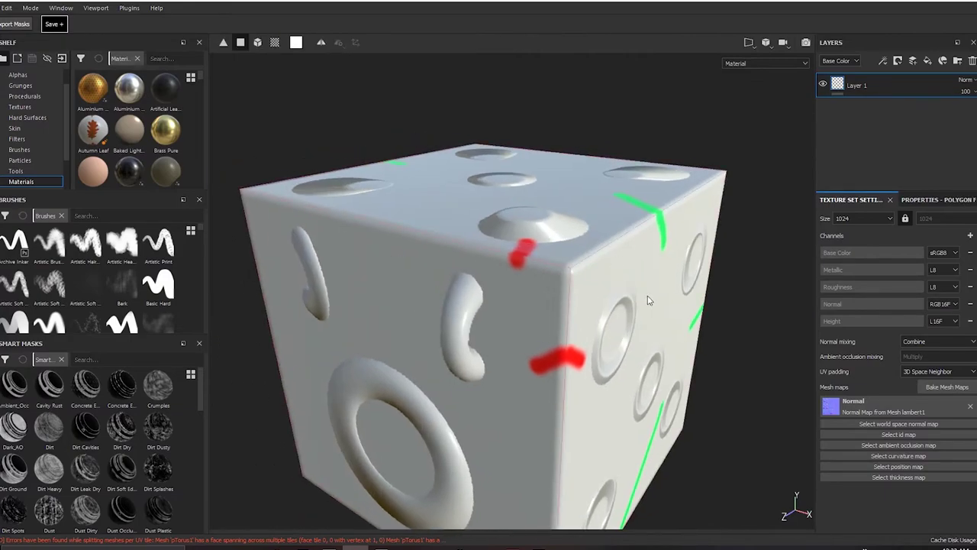
mouse_move(648, 300)
alt+mouse_down()
mouse_move(585, 328)
mouse_move(518, 273)
alt+mouse_up()
key(1)
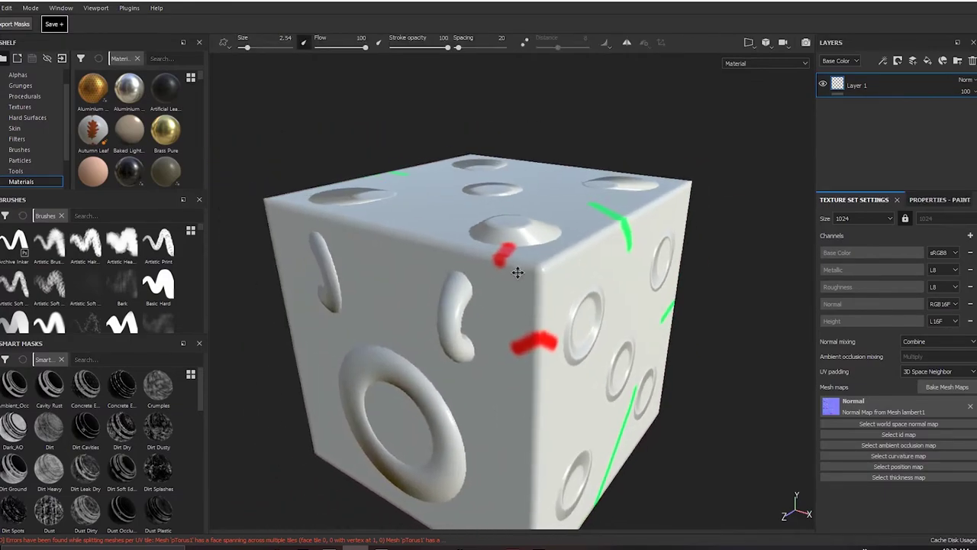
mouse_move(652, 330)
alt+mouse_down()
mouse_move(604, 255)
mouse_move(653, 319)
mouse_move(619, 271)
mouse_move(545, 267)
mouse_move(572, 272)
mouse_move(563, 280)
mouse_move(560, 264)
mouse_move(576, 293)
alt+mouse_up()
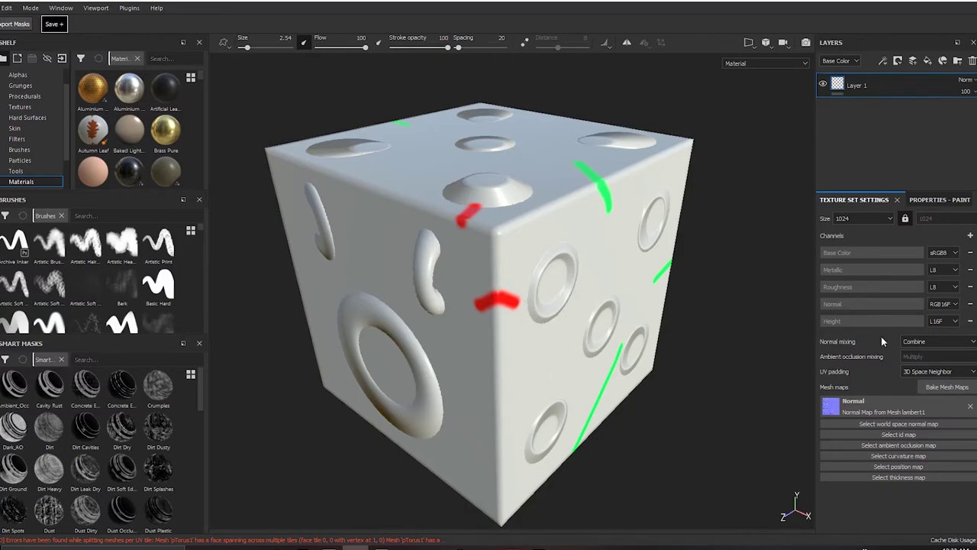
alt+right_drag(643, 365, 649, 412)
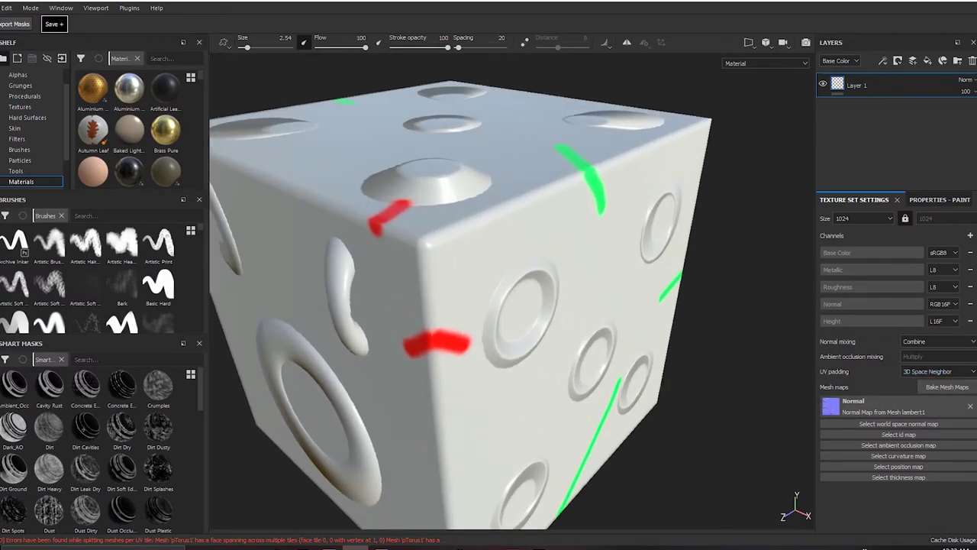
Disable Average Normals in the baking settings and rebake the lambert1 normal map
click(947, 387)
scroll(588, 337, down, 6)
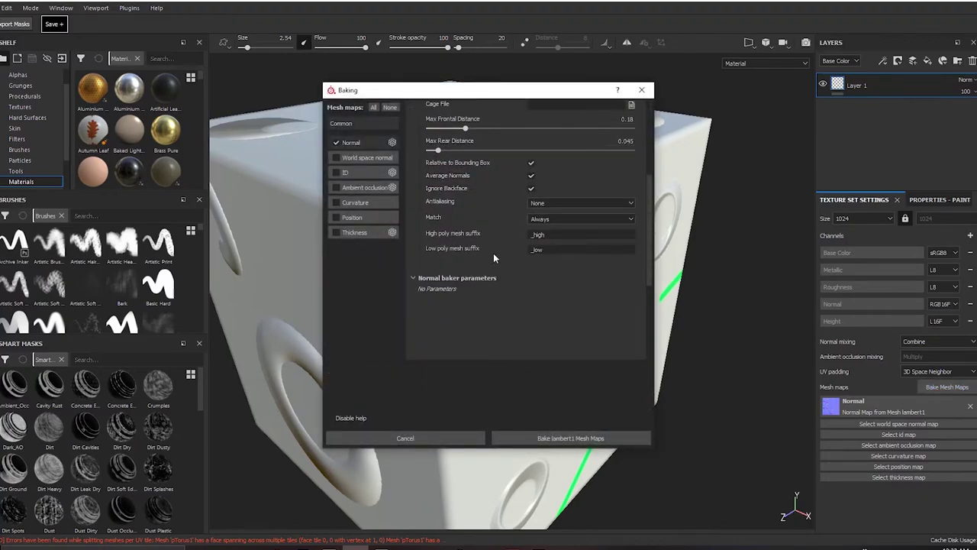
scroll(493, 253, up, 1)
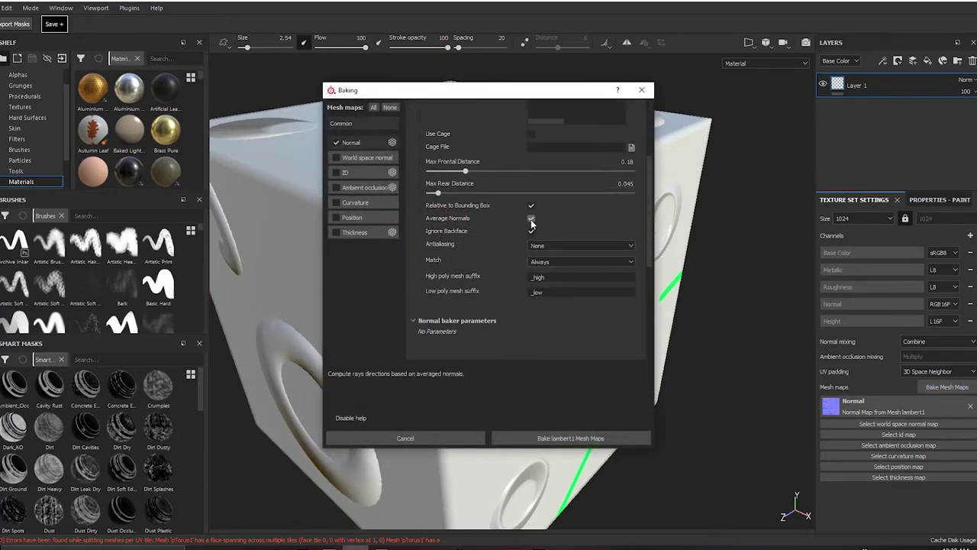
drag(577, 90, 826, 85)
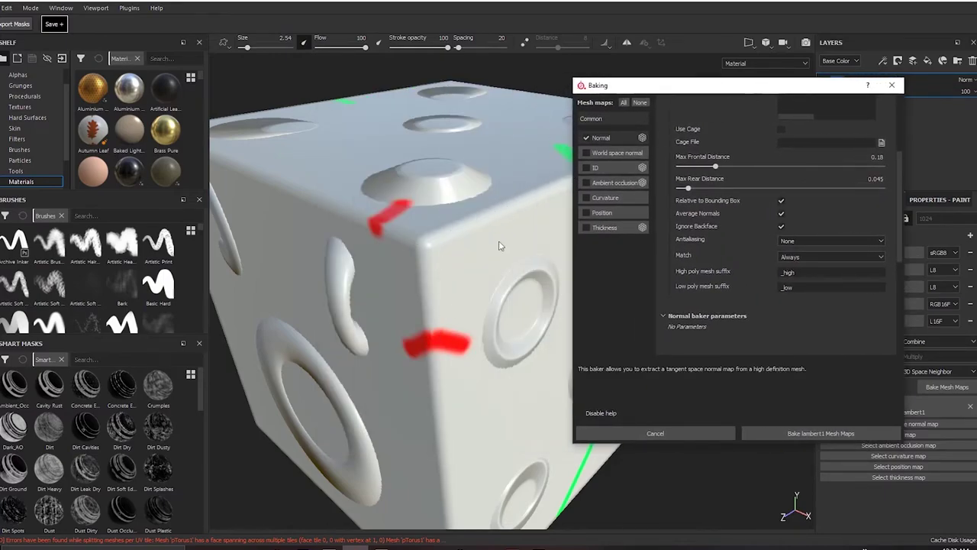
drag(651, 87, 512, 126)
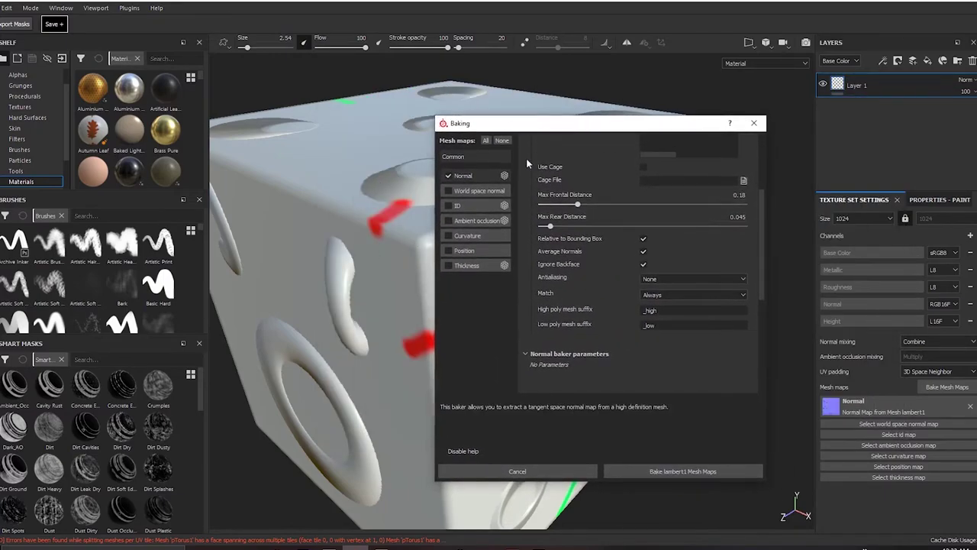
click(644, 252)
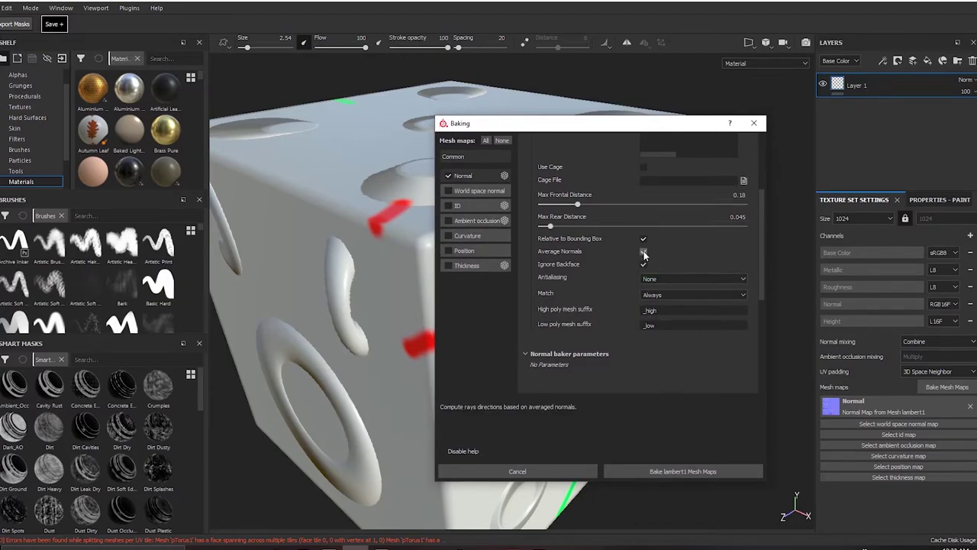
click(680, 472)
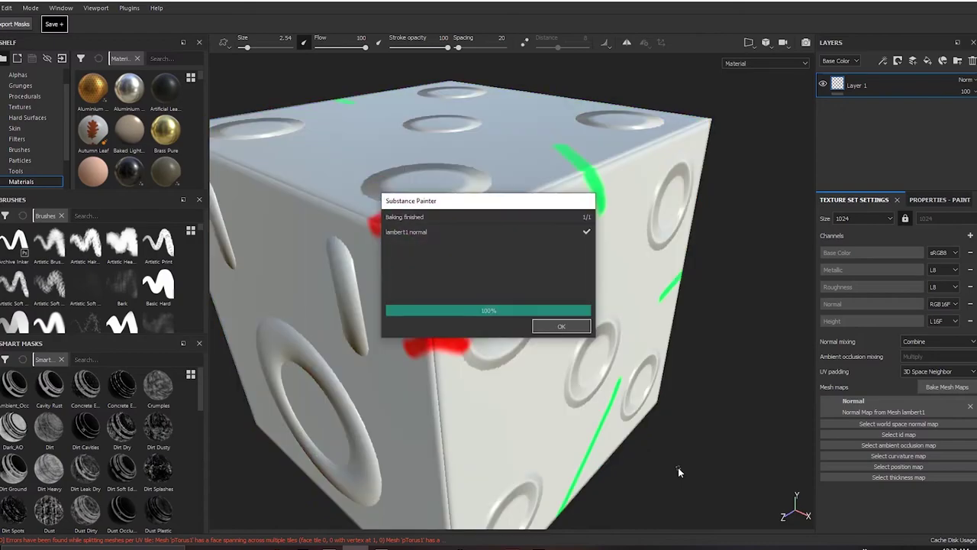
click(558, 326)
alt+drag(496, 184, 596, 267)
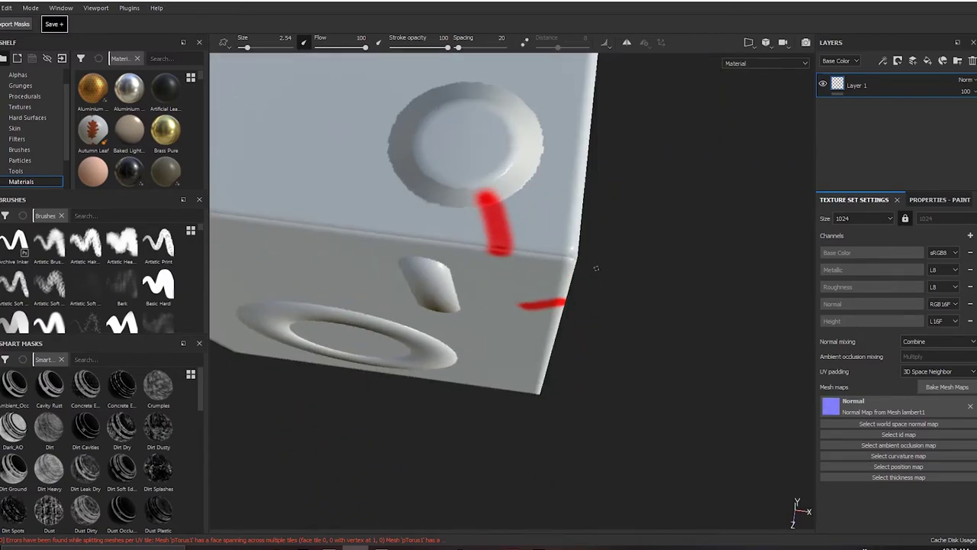
Delete the painted layer and replace it with a new empty paint layer
alt+middle_drag(459, 161, 547, 292)
alt+right_drag(547, 293, 504, 328)
click(972, 61)
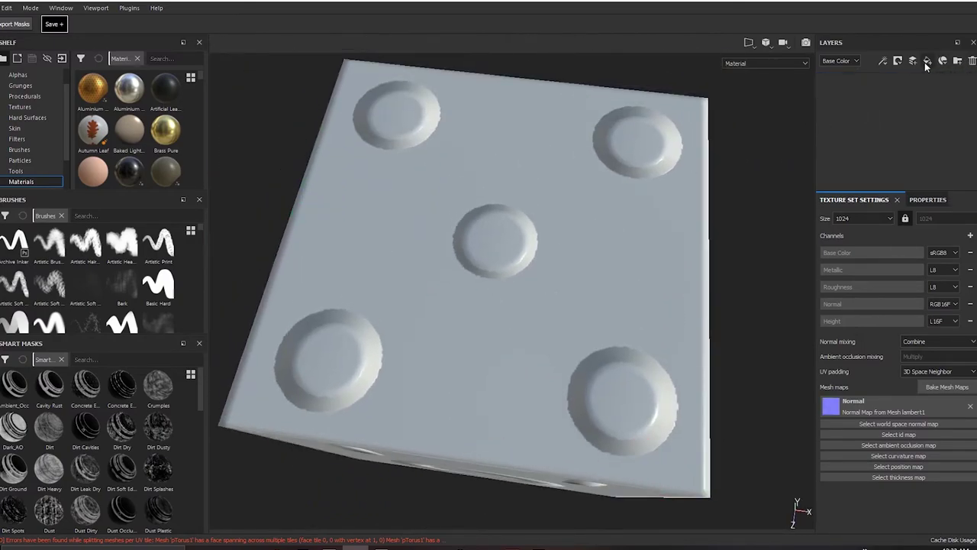
click(898, 60)
drag(541, 331, 558, 330)
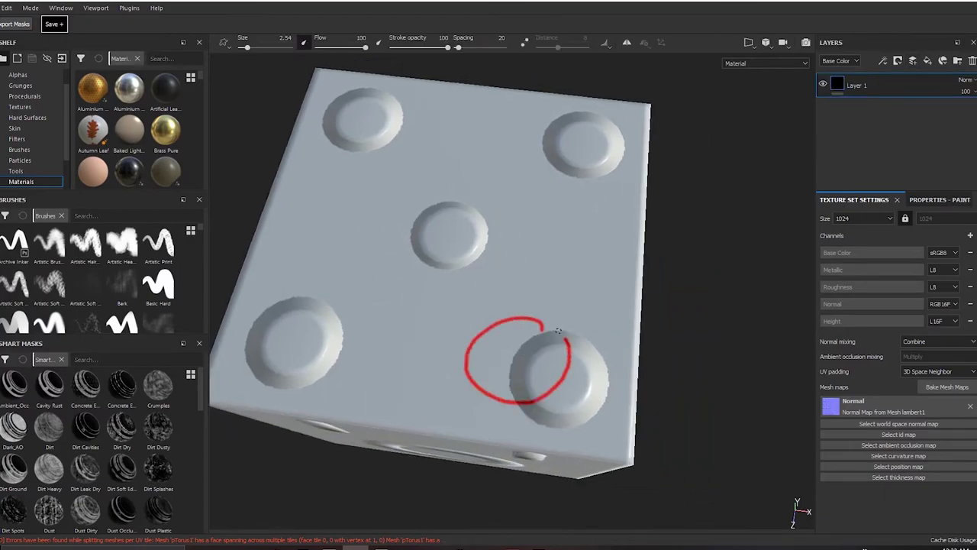
mouse_move(334, 307)
mouse_down()
mouse_move(300, 355)
mouse_move(351, 328)
mouse_move(309, 345)
mouse_up()
key(ctrl+z)
key(ctrl+z)
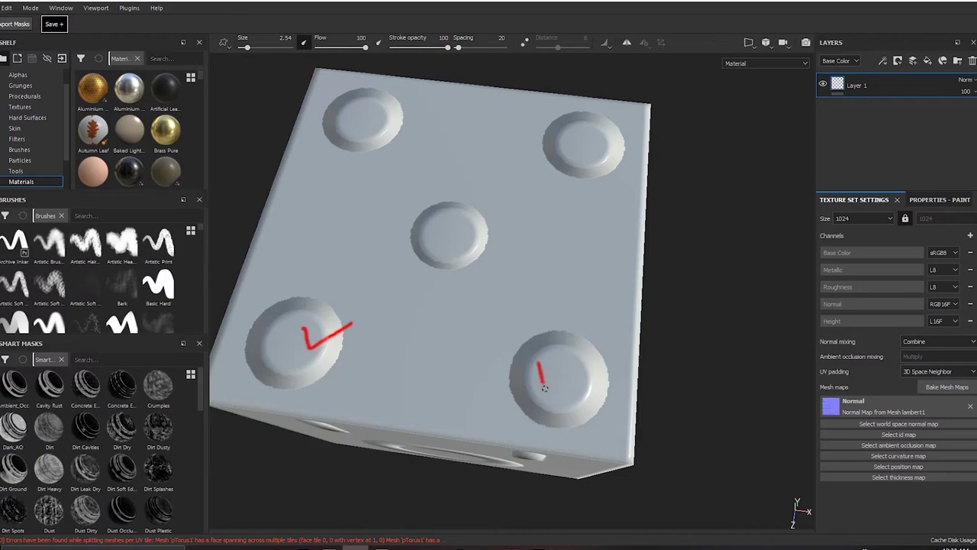
Paint red ticks on the top-face discs, and mark the near corner with a circle and its two top edges with crosses
drag(544, 388, 613, 356)
mouse_move(495, 236)
alt+mouse_down()
mouse_move(561, 341)
mouse_move(494, 313)
mouse_move(427, 359)
mouse_move(524, 305)
mouse_move(456, 306)
alt+mouse_up()
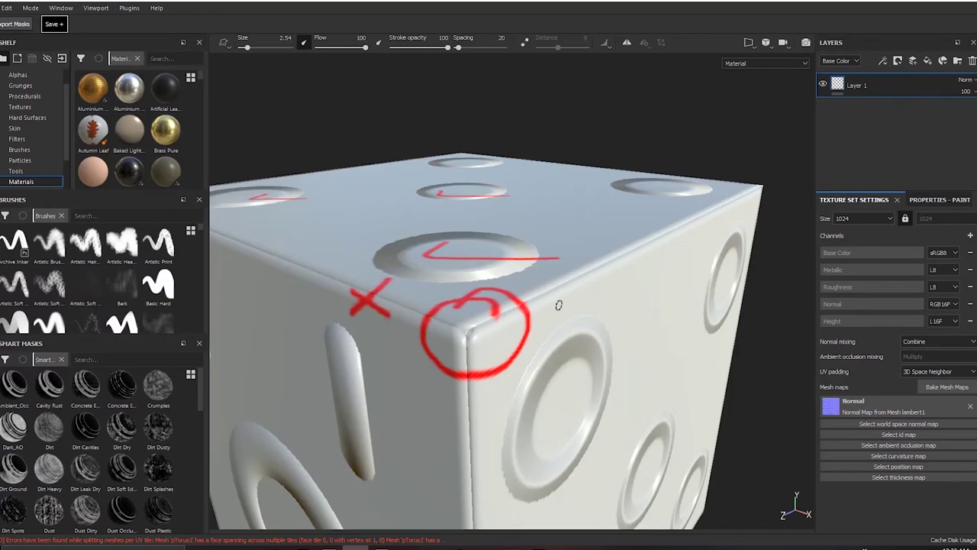
drag(578, 262, 569, 287)
click(563, 296)
alt+right_drag(583, 302, 496, 290)
mouse_move(496, 291)
alt+mouse_down()
mouse_move(517, 327)
mouse_move(430, 283)
mouse_move(550, 290)
alt+mouse_up()
mouse_move(550, 291)
alt+right_down()
mouse_move(722, 404)
mouse_move(489, 246)
alt+right_up()
alt+drag(488, 247, 335, 474)
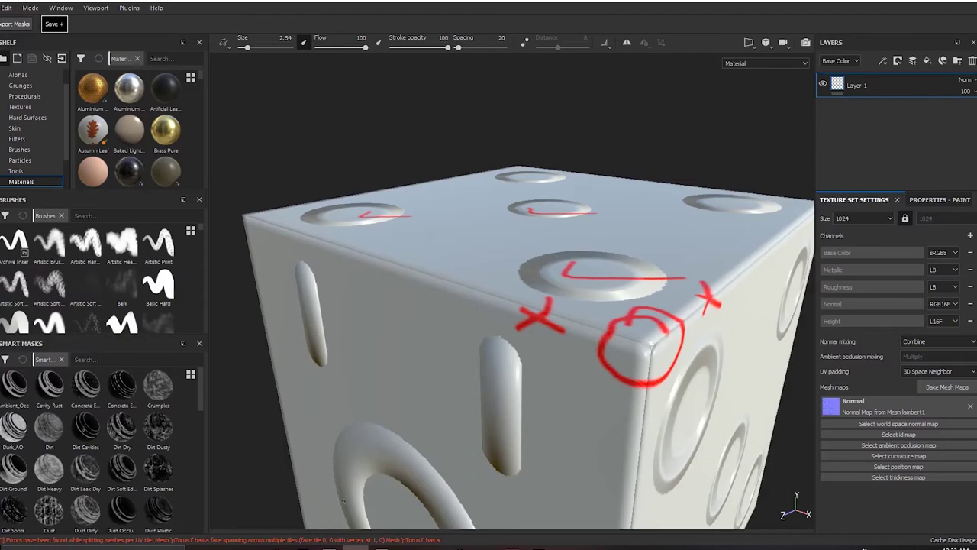
Switch to Maya, select the low_NonAvrgNMs_DefaultUV1 cube and examine the vertex normals at its top corner
mouse_move(329, 547)
click(362, 532)
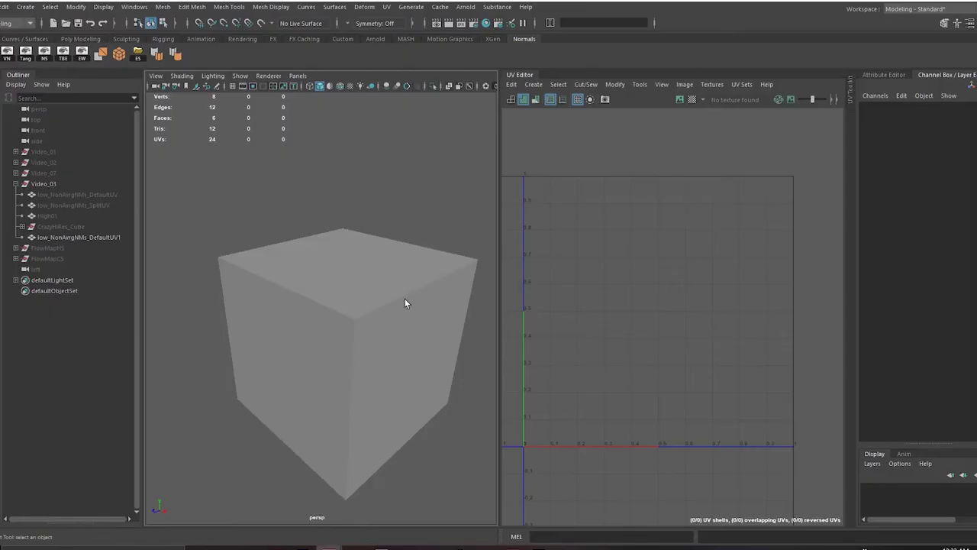
alt+drag(405, 300, 370, 268)
alt+right_drag(371, 268, 429, 296)
click(358, 325)
alt+drag(358, 325, 322, 366)
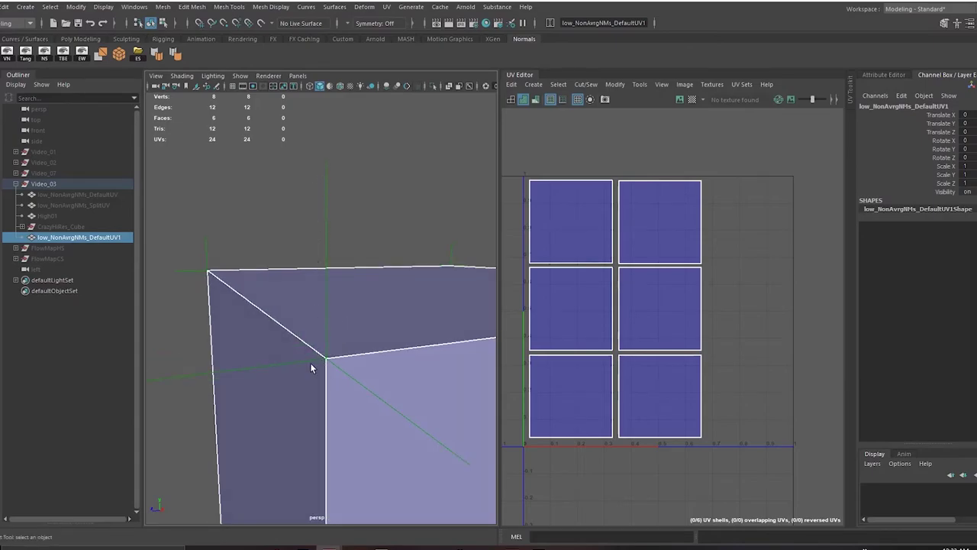
alt+drag(215, 382, 381, 298)
Examine the cube corner's perpendicular vertex normals in an orthographic side view
key(space)
alt+drag(429, 236, 313, 319)
alt+right_drag(313, 319, 365, 395)
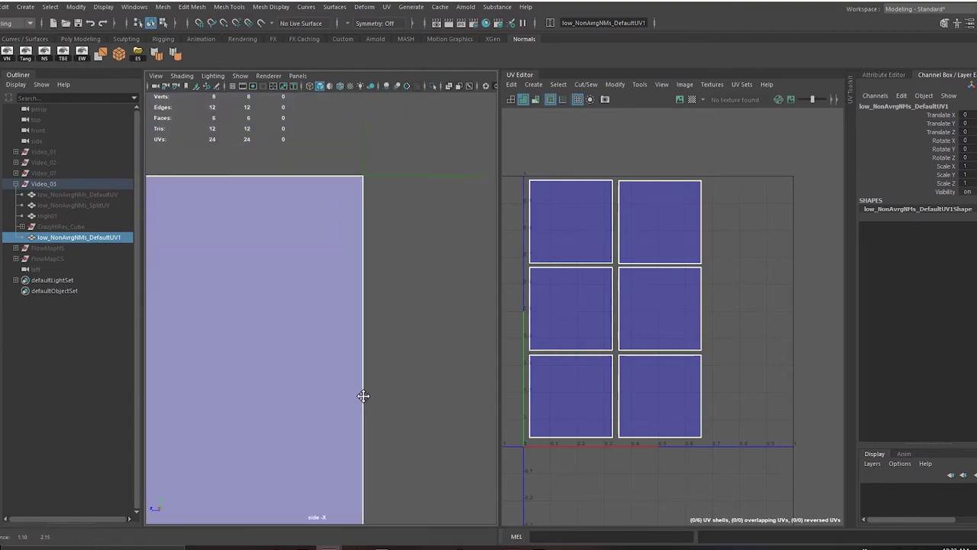
alt+middle_drag(389, 231, 350, 357)
scroll(349, 357, up, 1)
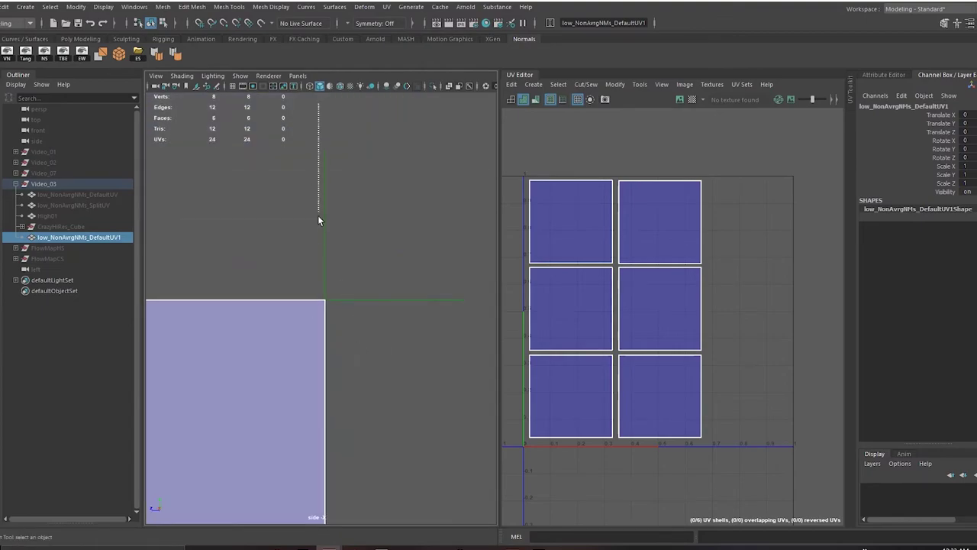
drag(407, 328, 348, 325)
Switch to Photoshop and hide the Rays, Interpolation, AvrgNormals, NonAVrgNrms and RearDistance layers in the baking diagram
click(316, 544)
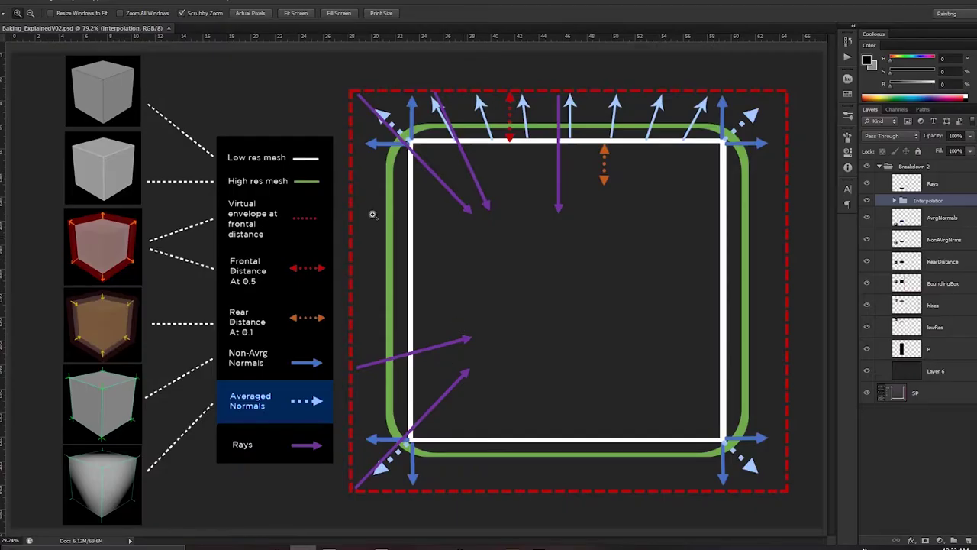
click(394, 95)
click(393, 95)
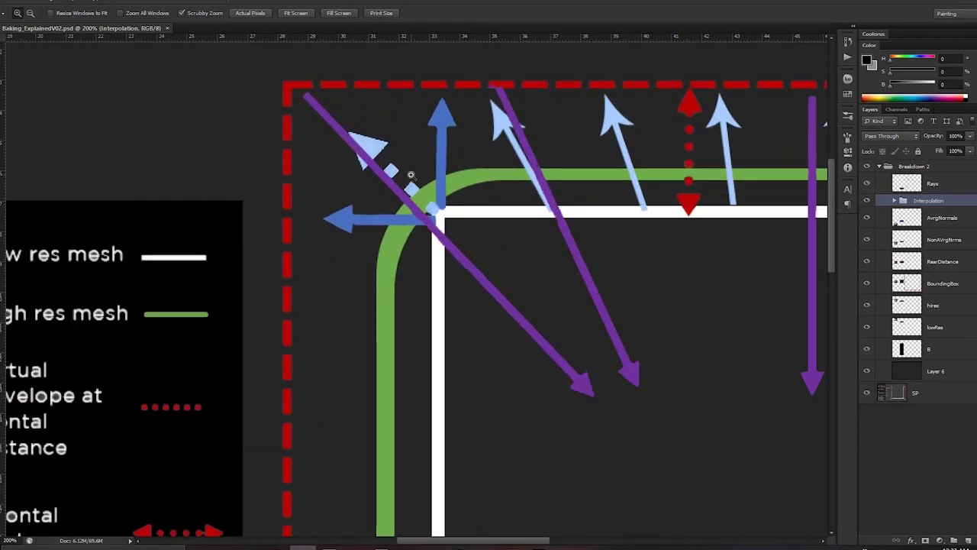
drag(868, 186, 871, 242)
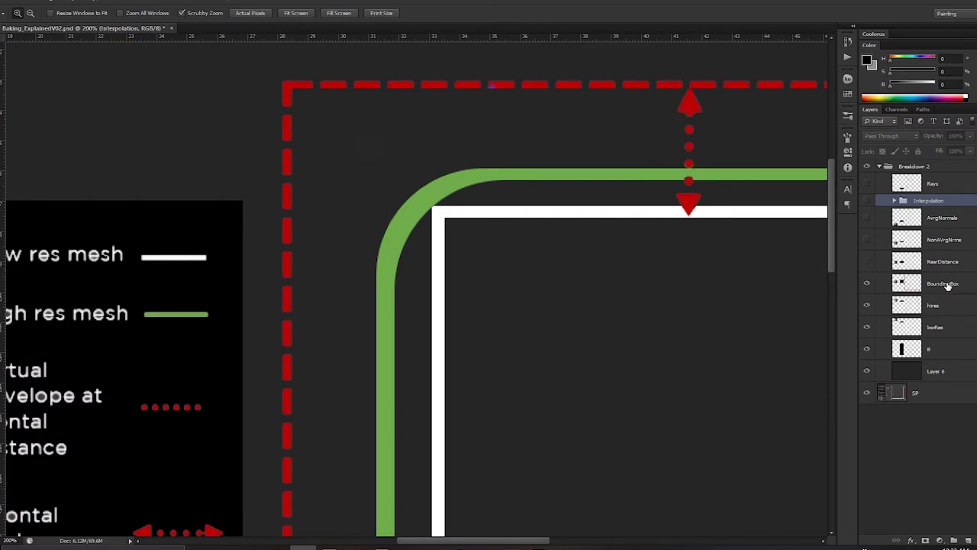
Add a new empty layer directly above the BoundingBox layer
click(948, 284)
click(930, 182)
click(926, 285)
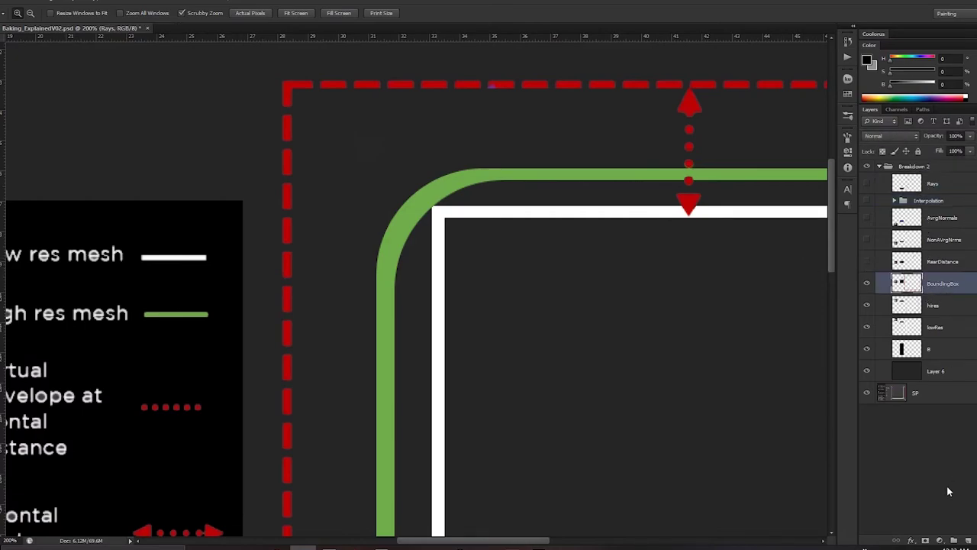
click(968, 540)
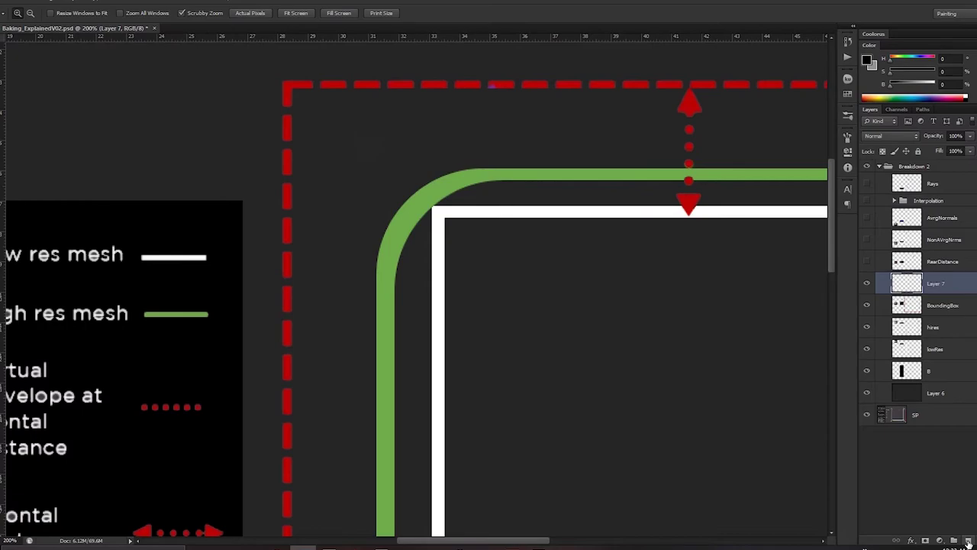
Annotate the upper-left mesh corner with two blue arrows and blue hatching, plus a green arrow pointing diagonally to the envelope corner
drag(492, 227, 467, 246)
key(b)
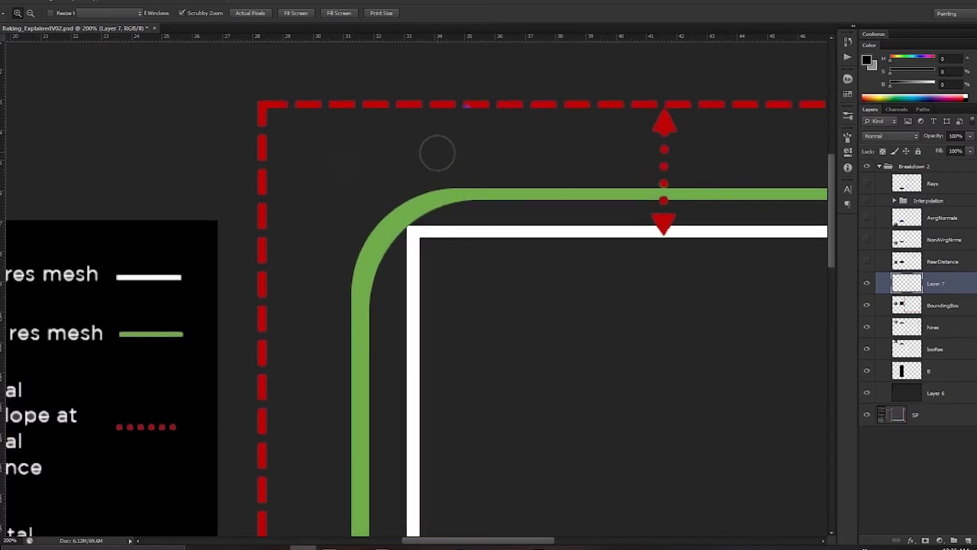
right_click(452, 150)
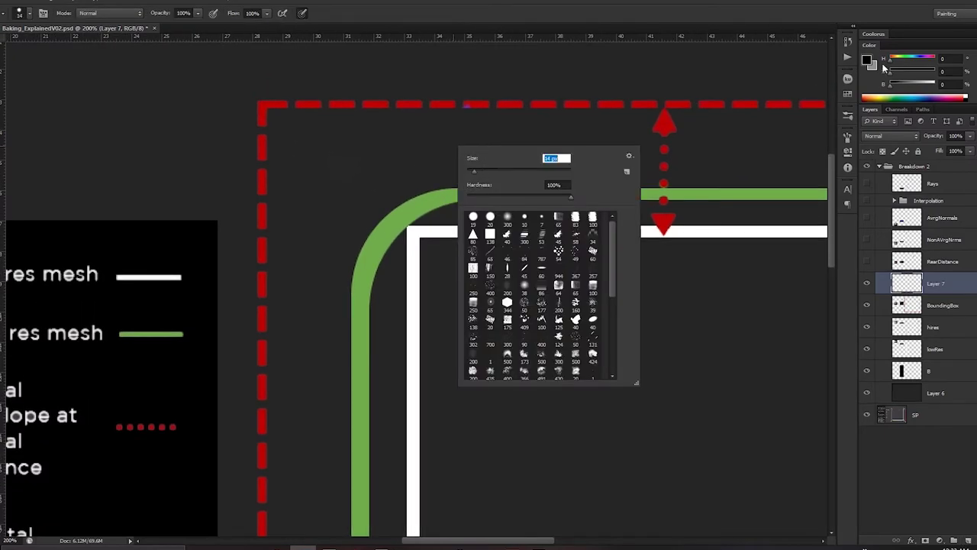
mouse_move(932, 81)
mouse_down()
mouse_move(952, 90)
mouse_move(941, 74)
mouse_up()
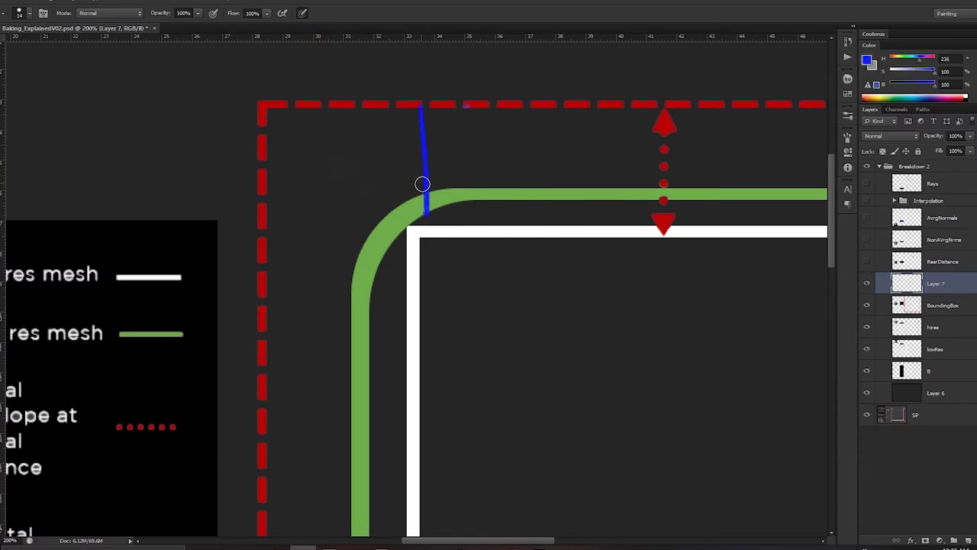
drag(274, 266, 382, 264)
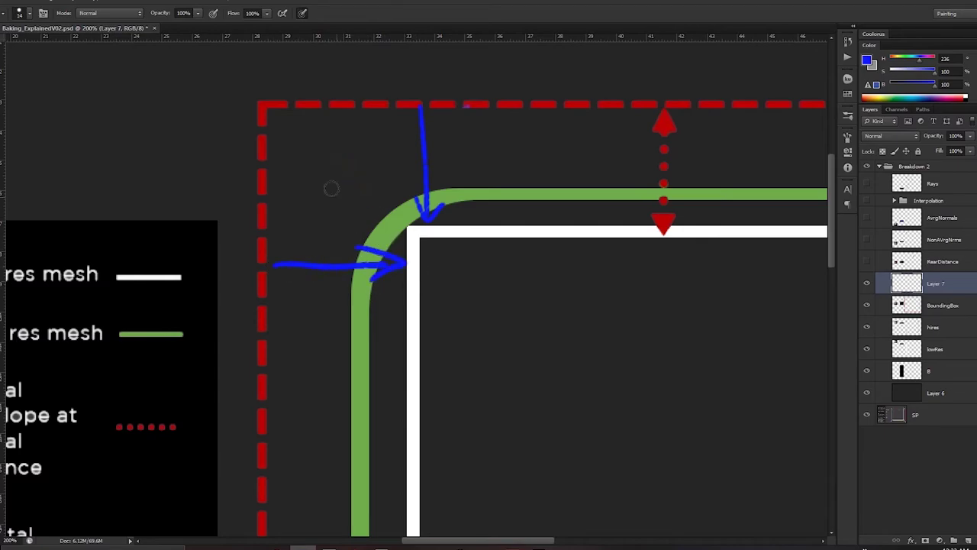
mouse_move(264, 208)
mouse_down()
mouse_move(365, 144)
mouse_move(398, 248)
mouse_move(398, 233)
mouse_up()
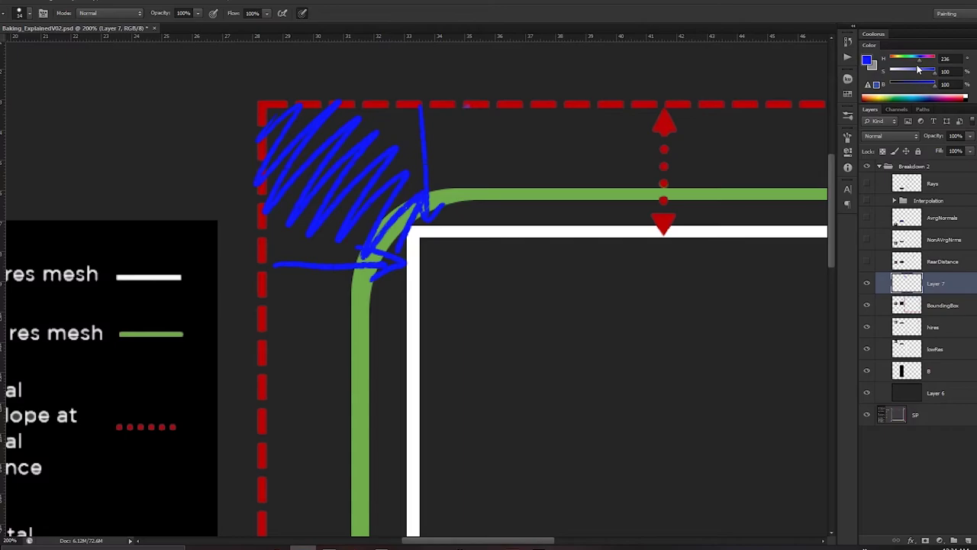
drag(918, 66, 906, 64)
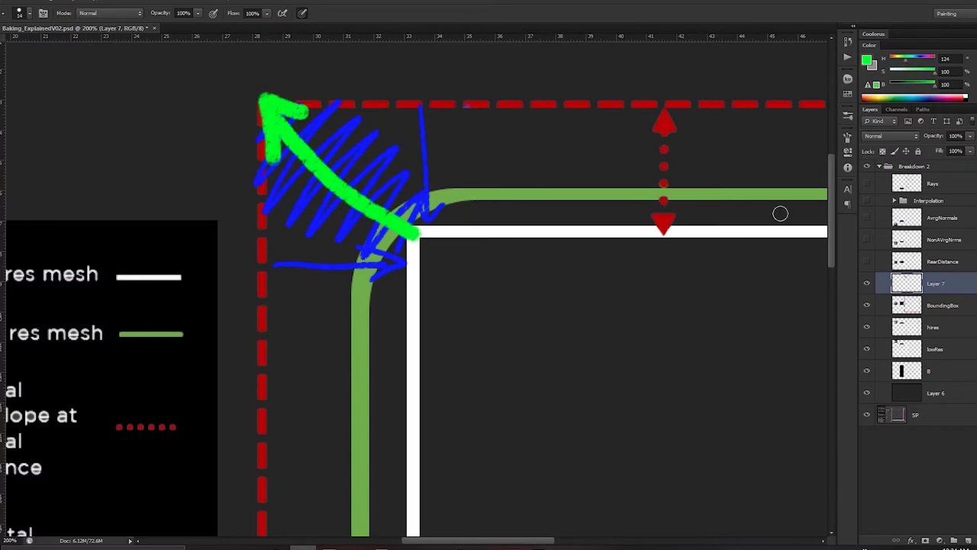
Show the Interpolation group and paint a green arrow alongside its first tilted light-blue arrow
click(868, 201)
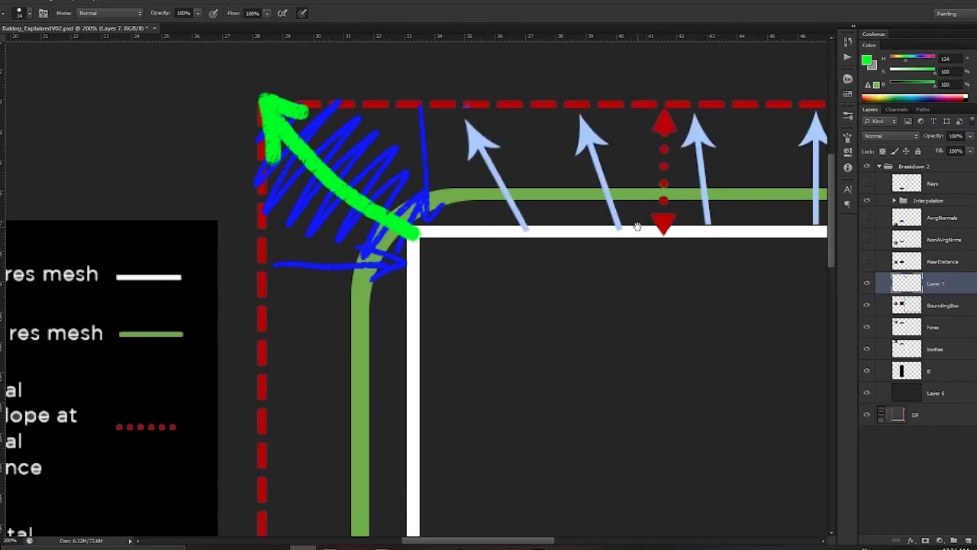
drag(638, 227, 336, 229)
key(z)
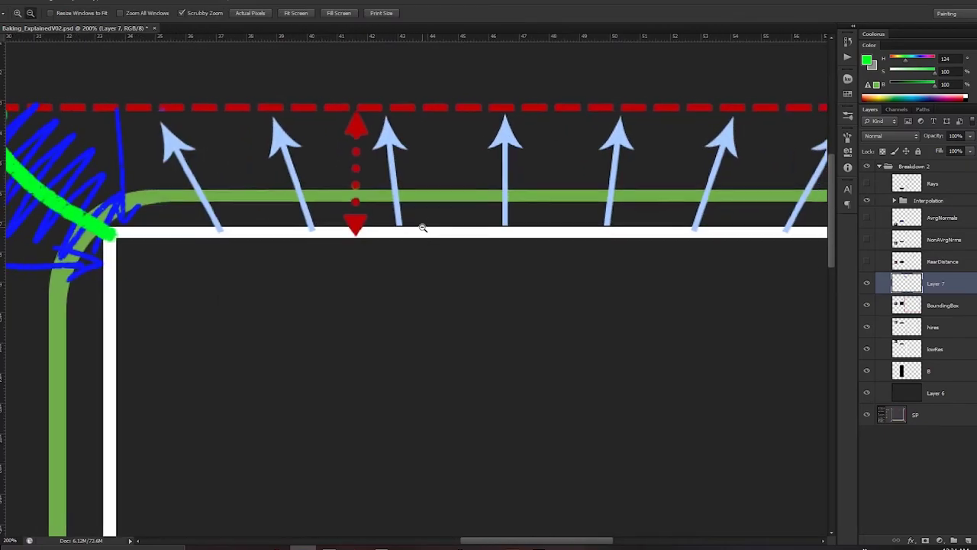
alt+click(423, 227)
click(457, 225)
key(h)
drag(271, 211, 458, 170)
key(b)
drag(274, 201, 305, 244)
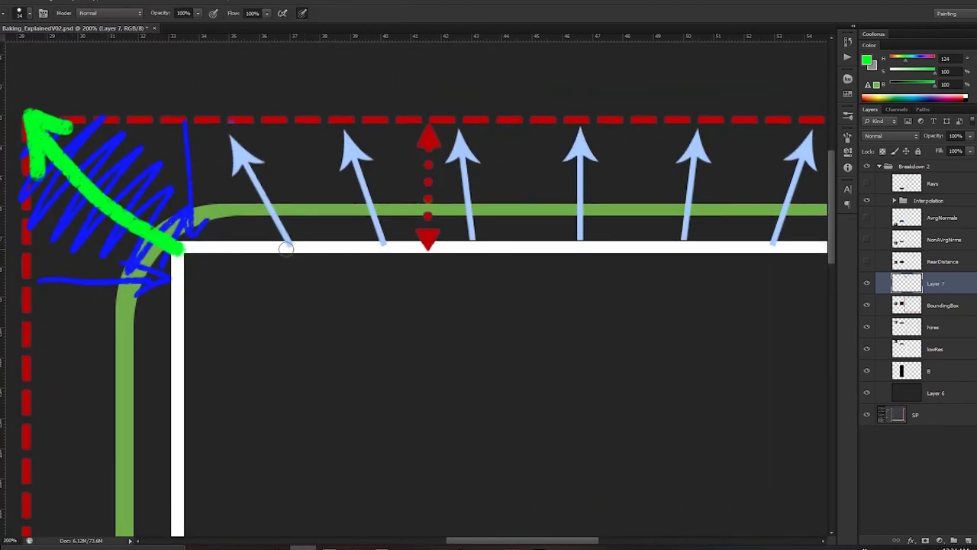
drag(313, 286, 233, 183)
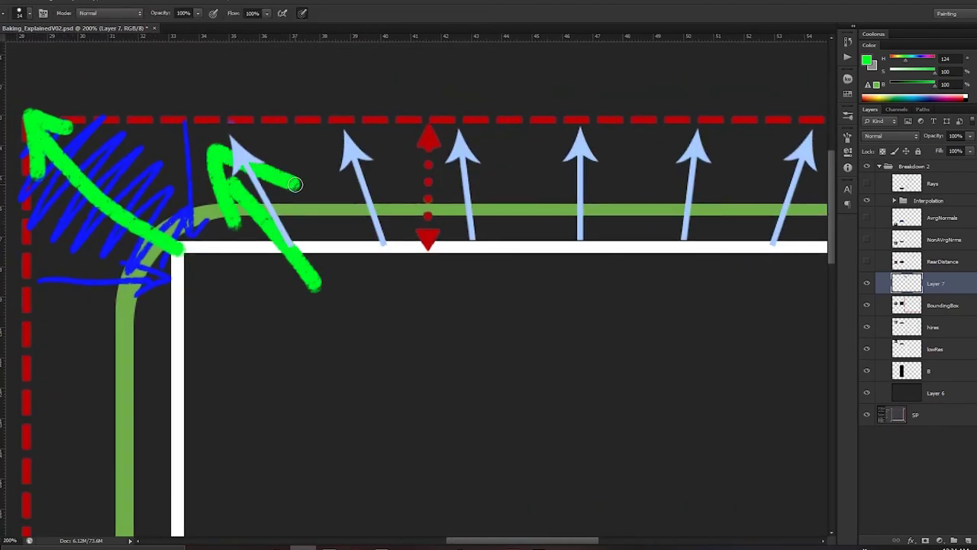
mouse_move(565, 270)
mouse_down()
mouse_move(407, 259)
mouse_move(496, 212)
mouse_move(376, 268)
mouse_up()
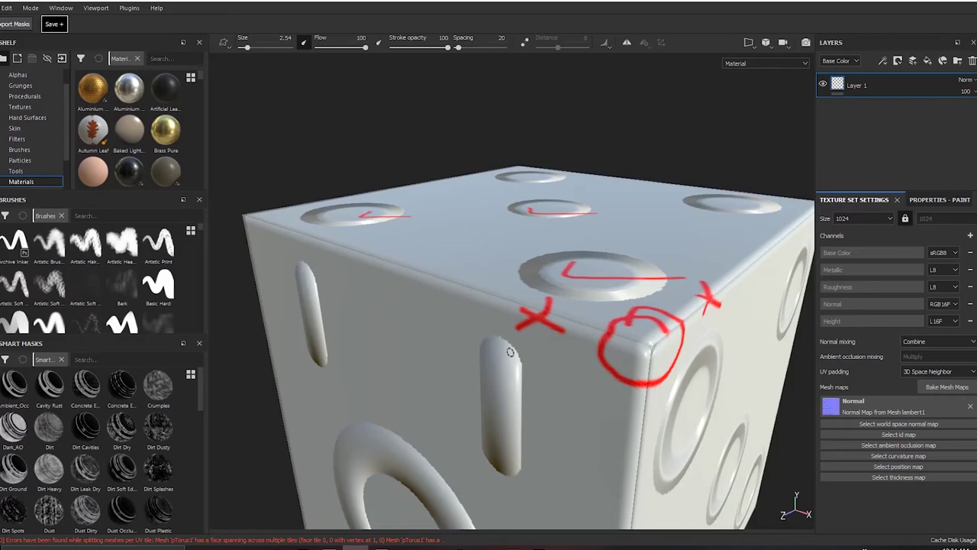
Switch to Substance Painter, enable Average Normals in the baking settings and rebake the lambert1 normal map
click(944, 387)
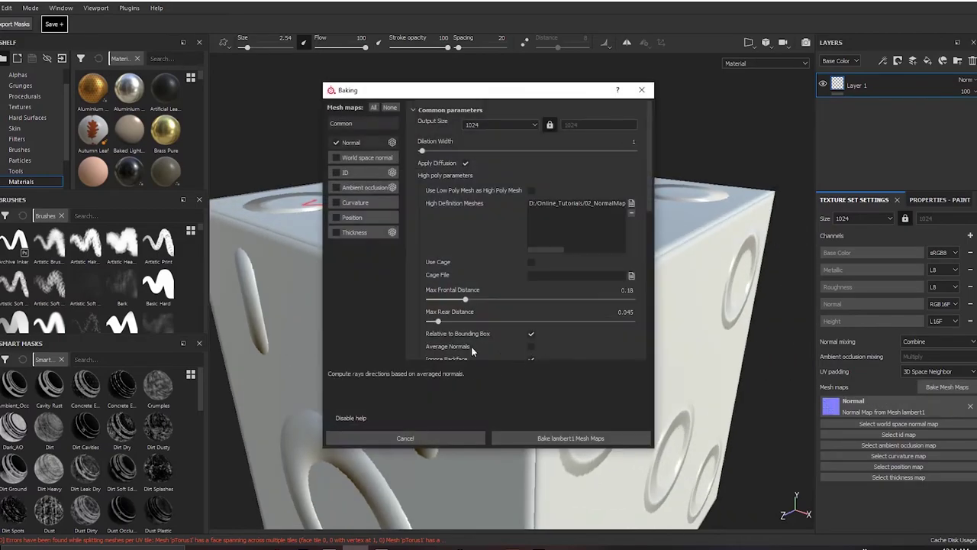
click(559, 441)
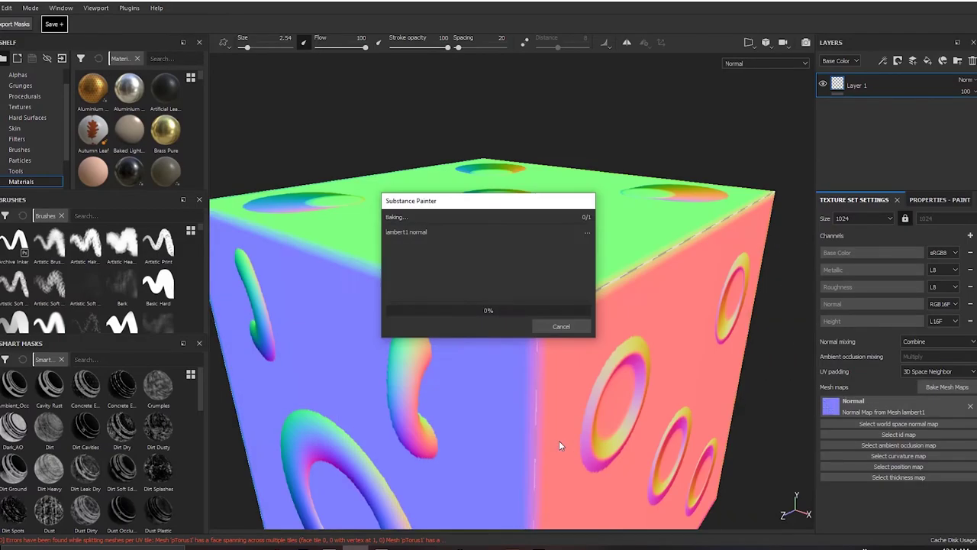
click(561, 329)
Examine the rebaked cube's marked corner, edges and top-face discs from several angles
alt+drag(505, 326, 460, 288)
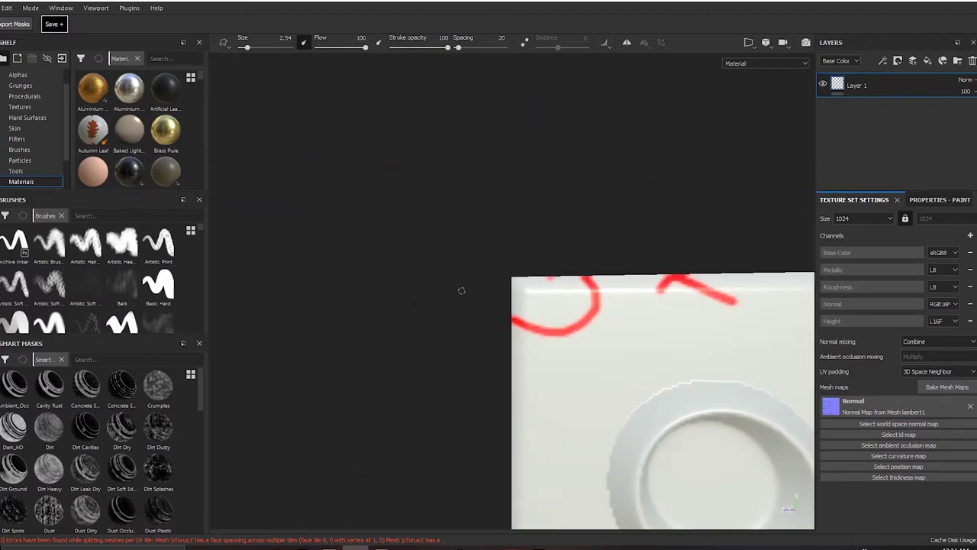
alt+right_drag(461, 288, 450, 277)
alt+middle_drag(450, 277, 451, 242)
alt+drag(451, 242, 395, 317)
alt+right_drag(395, 316, 472, 298)
alt+middle_drag(472, 297, 500, 292)
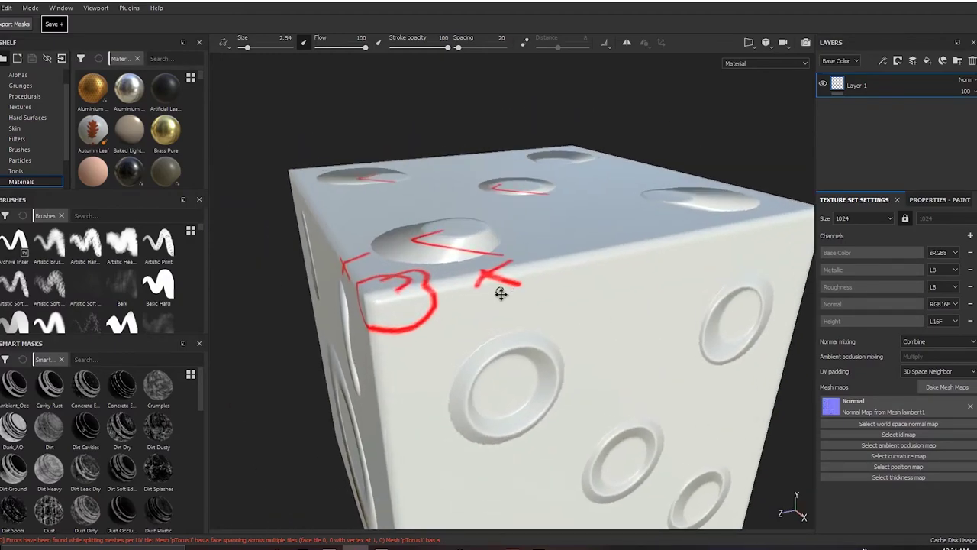
alt+drag(500, 293, 669, 280)
alt+drag(530, 317, 638, 350)
mouse_move(567, 317)
alt+mouse_down()
mouse_move(527, 325)
mouse_move(423, 247)
mouse_move(420, 262)
mouse_move(543, 316)
mouse_move(489, 329)
alt+mouse_up()
Scribble red circles over the top-face disc nearest the marked corner and undo them
drag(552, 296, 488, 275)
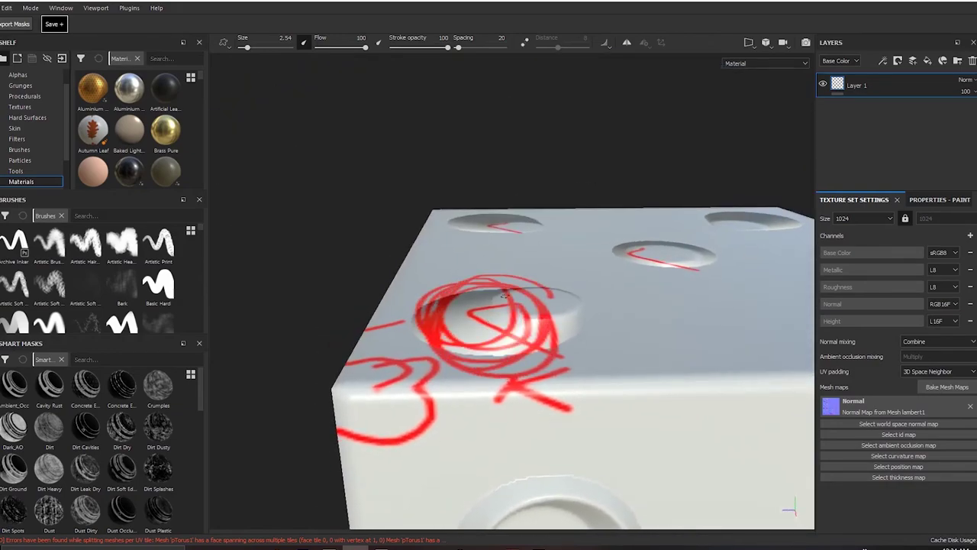
key(ctrl+z)
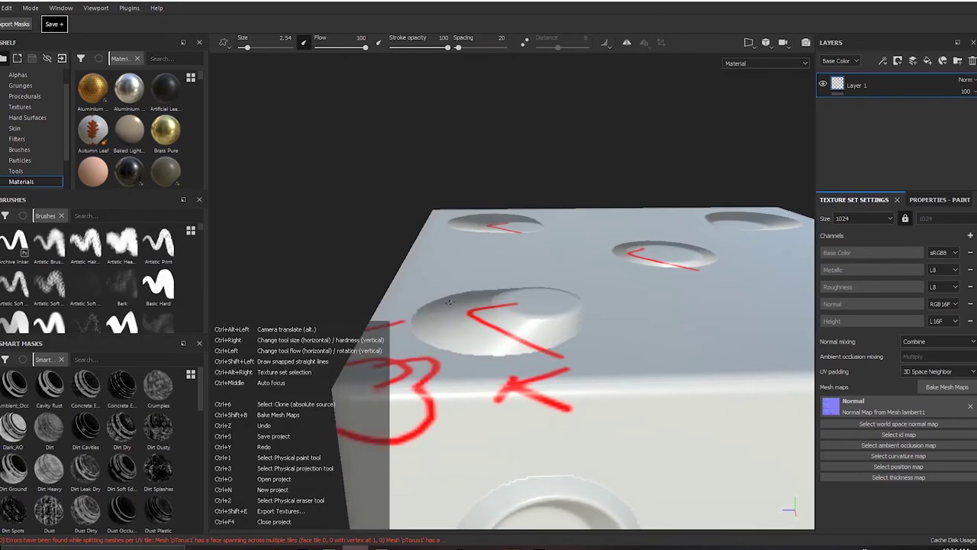
mouse_move(463, 314)
alt+mouse_down()
mouse_move(509, 300)
mouse_move(447, 306)
mouse_move(545, 345)
mouse_move(604, 331)
alt+mouse_up()
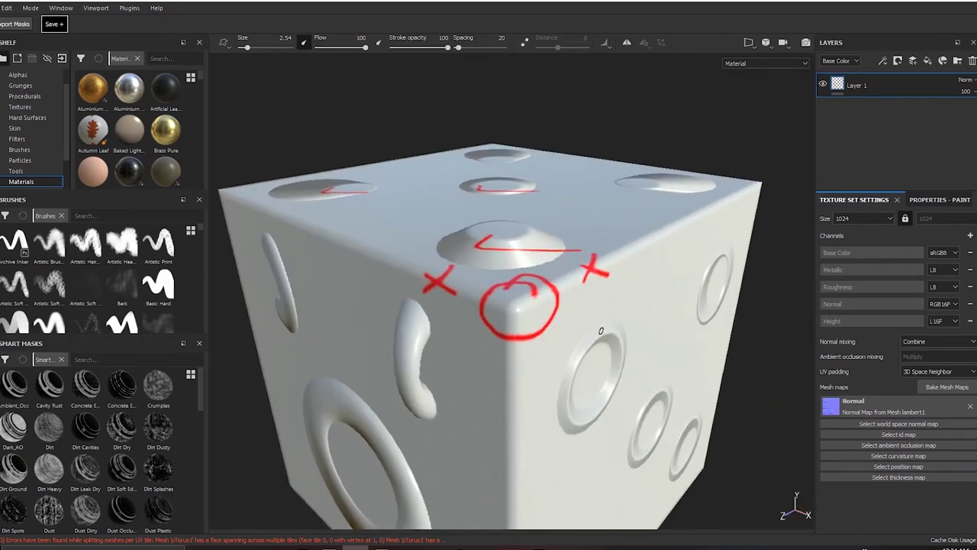
Switch back to Photoshop and circle the vertical middle interpolation arrow in green, keeping the whole annotated diagram in reach
key(alt+Tab)
mouse_move(436, 302)
mouse_down()
mouse_move(512, 316)
mouse_move(448, 300)
mouse_up()
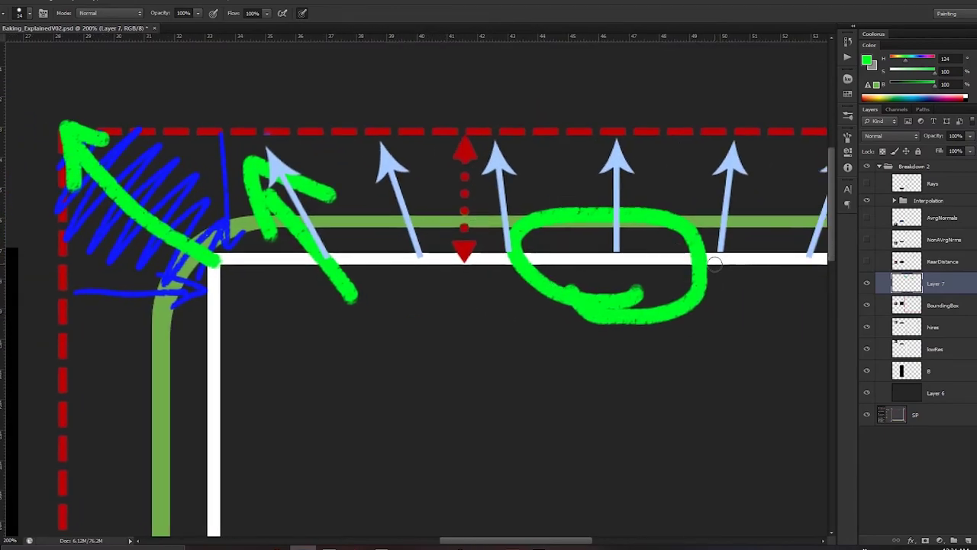
key(z)
alt+click(565, 267)
alt+click(565, 267)
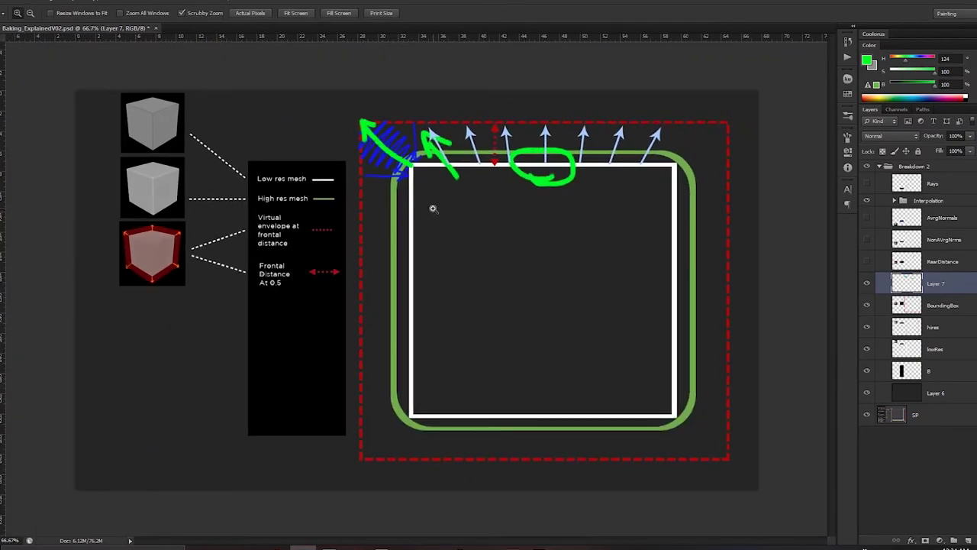
click(433, 208)
key(h)
drag(328, 163, 297, 154)
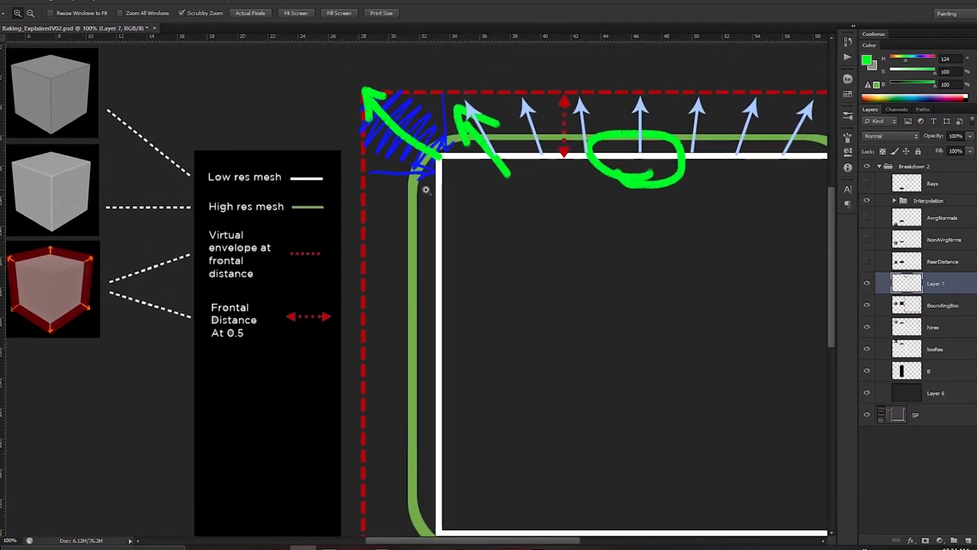
Switch to Substance Painter, disable Average Normals in the baking settings and rebake the lambert1 normal map
key(alt+Tab)
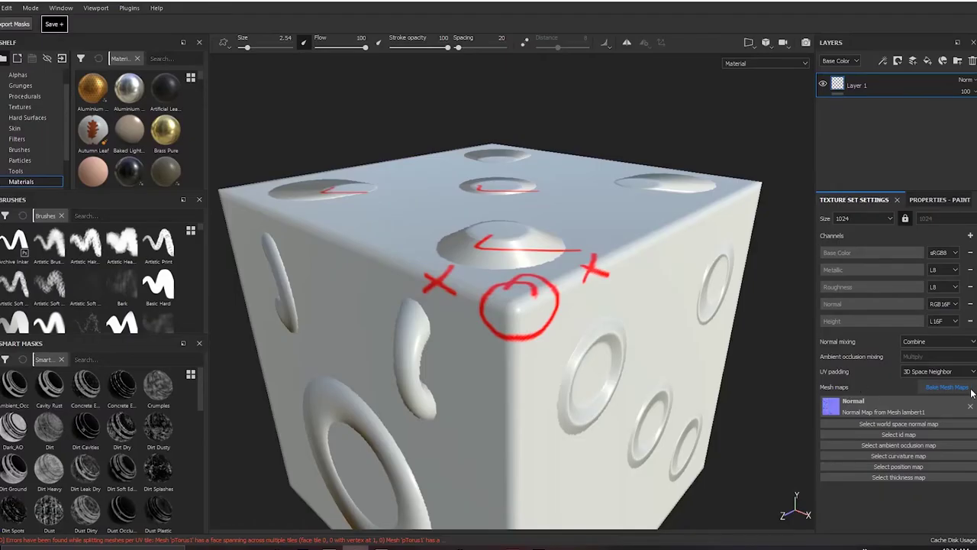
click(969, 388)
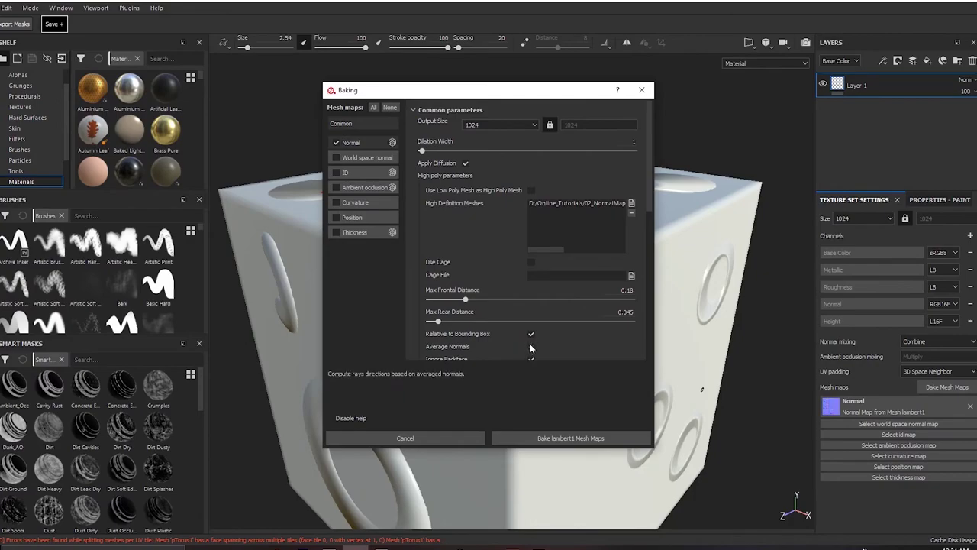
click(562, 430)
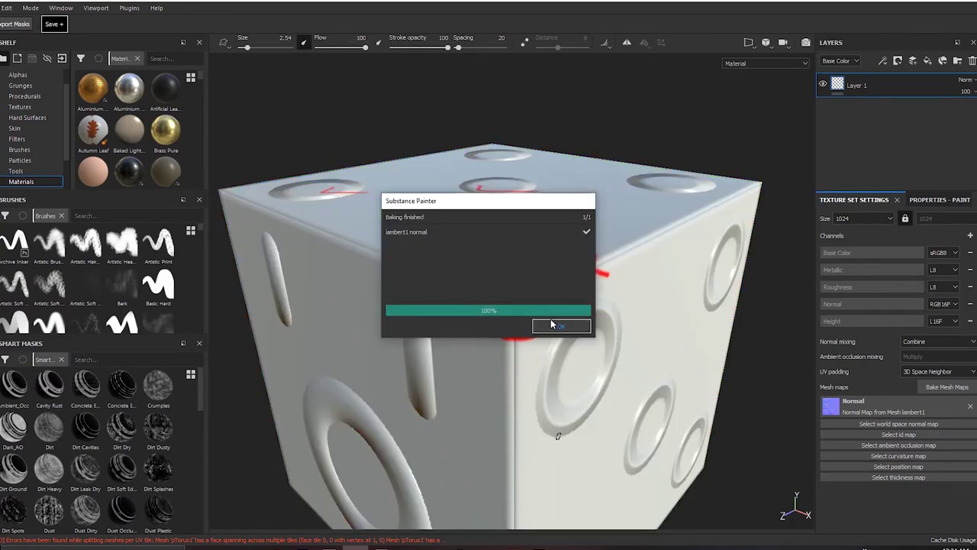
click(557, 325)
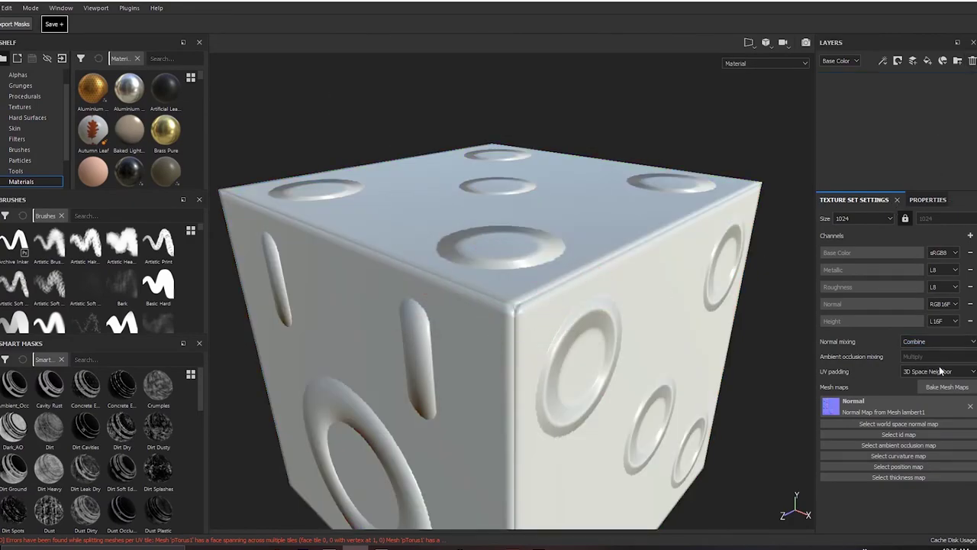
Enable Average Normals in the baking settings and rebake the lambert1 normal map
click(947, 387)
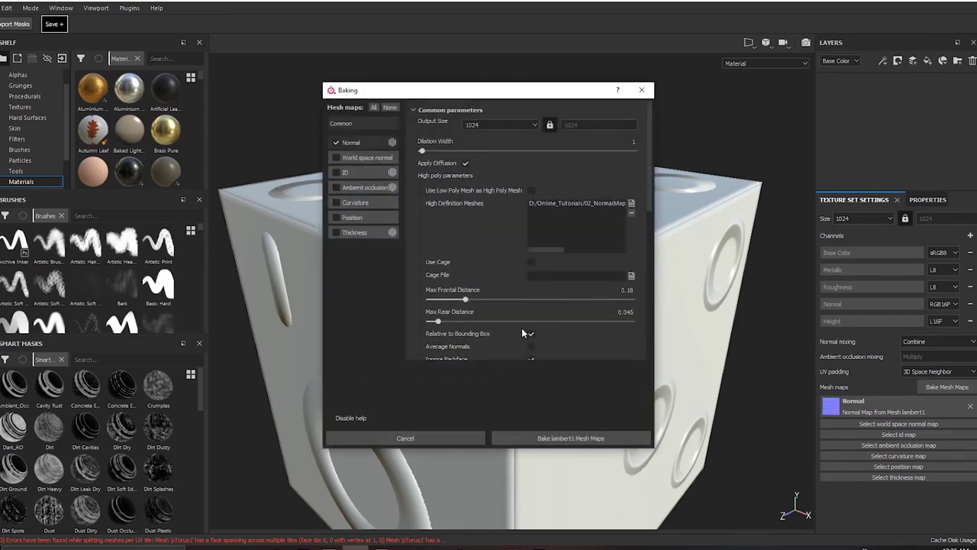
click(563, 438)
click(560, 327)
Examine the rebaked cube's top-face discs, edges and nearest corner from several angles
alt+drag(580, 340, 549, 299)
alt+right_drag(550, 298, 547, 295)
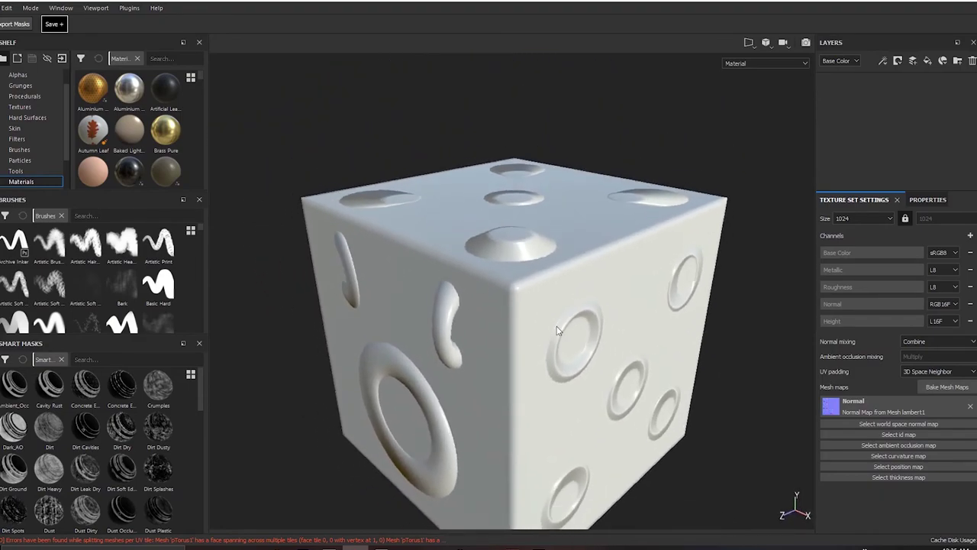
alt+middle_drag(547, 295, 531, 270)
alt+drag(521, 264, 541, 280)
alt+middle_drag(541, 280, 546, 258)
alt+drag(546, 258, 547, 294)
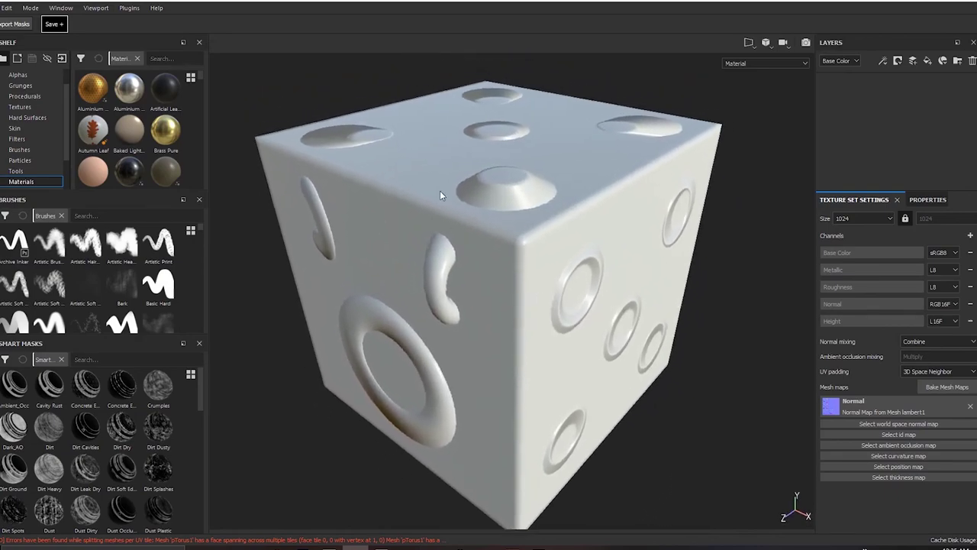
alt+middle_drag(521, 197, 526, 231)
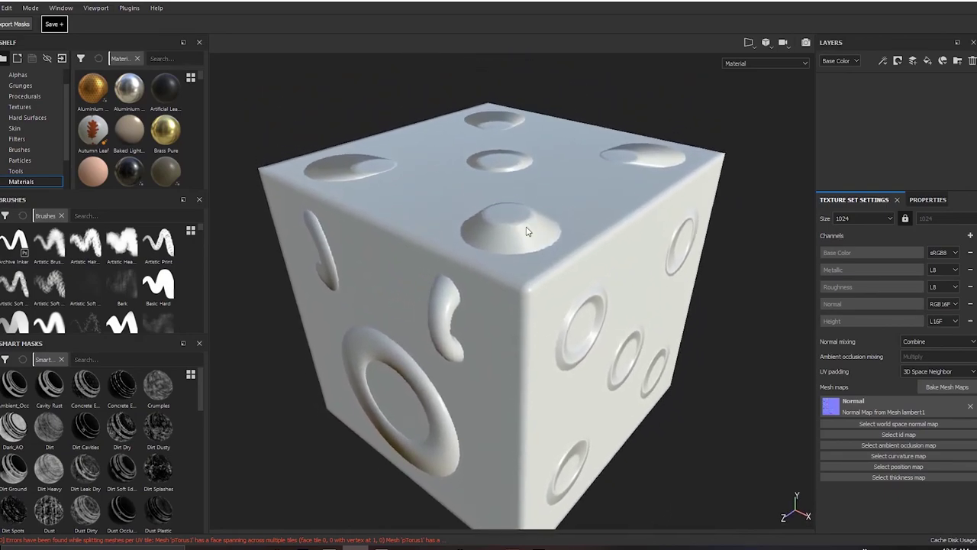
Turn Average Normals off again, rebake the lambert1 normal map and inspect the nearest corner and top-face disc up close
click(947, 387)
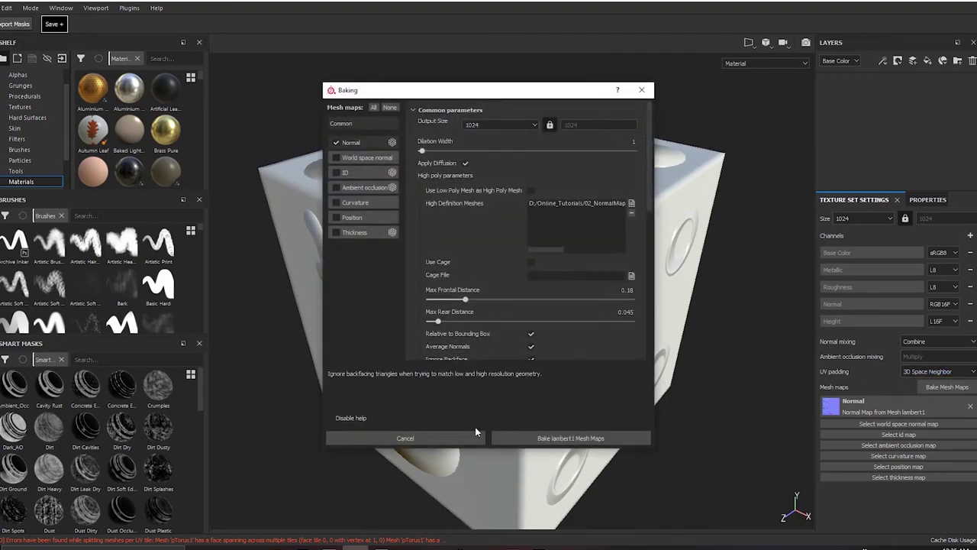
click(475, 435)
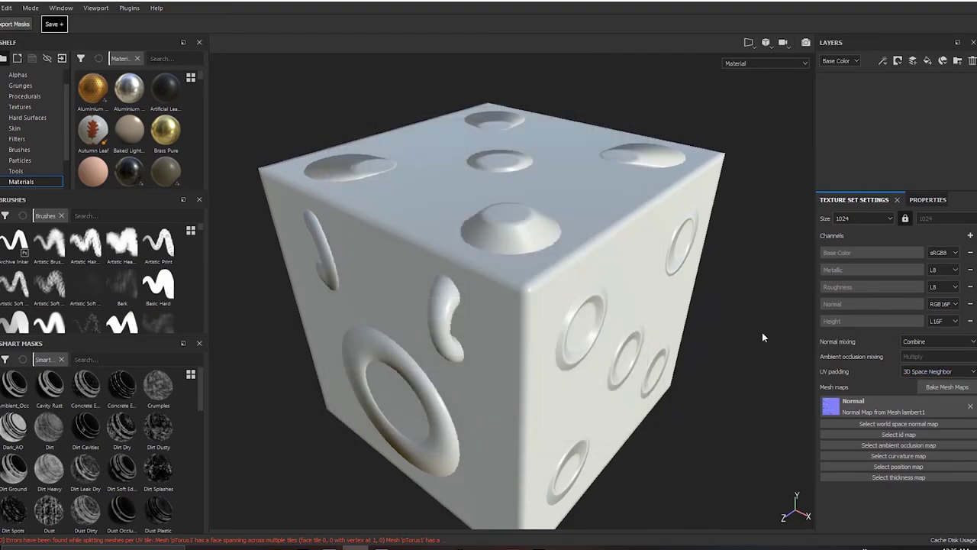
click(947, 387)
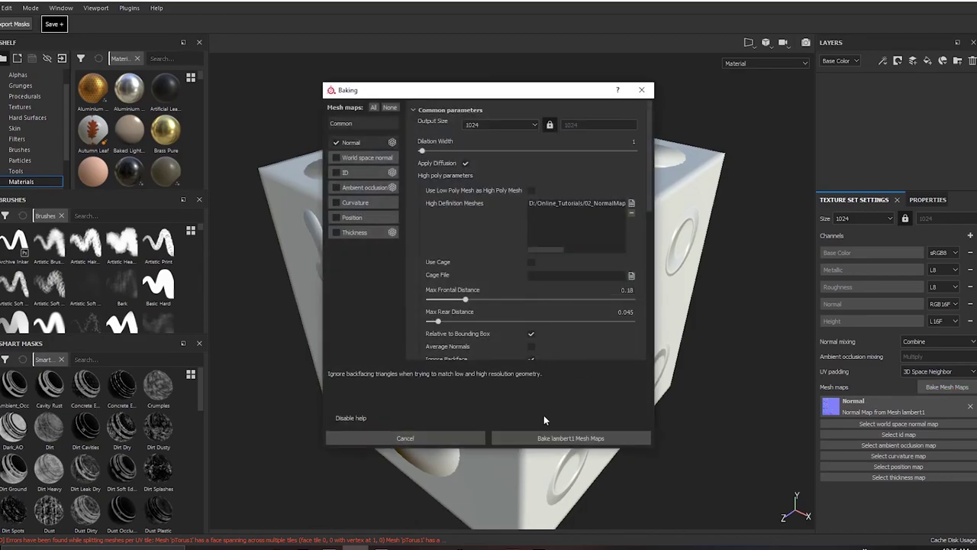
click(544, 440)
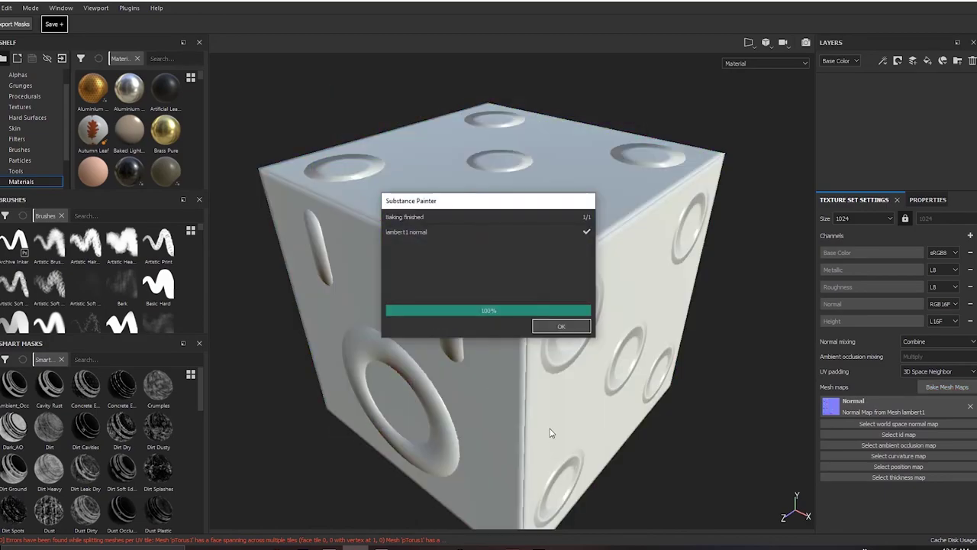
click(578, 327)
alt+drag(532, 307, 504, 336)
alt+right_drag(504, 336, 713, 402)
alt+drag(536, 287, 546, 359)
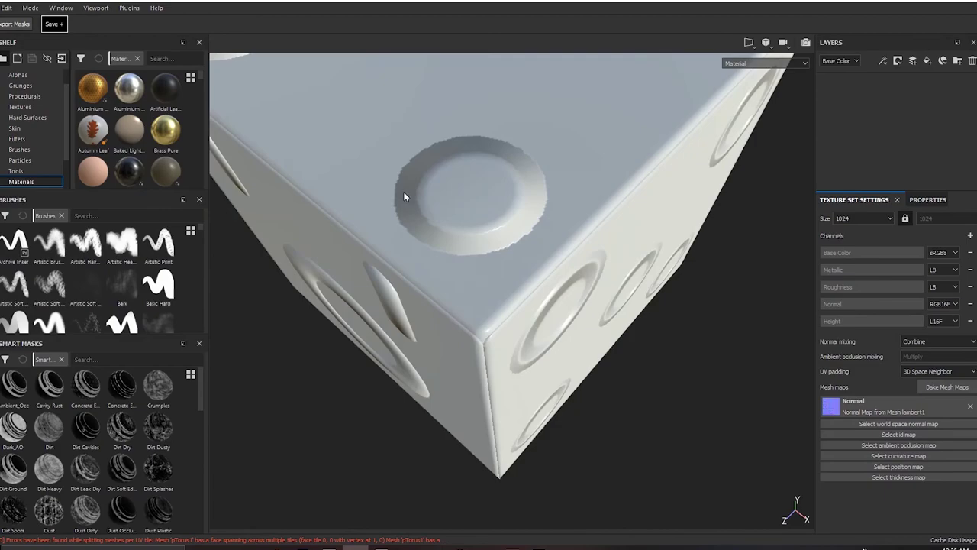
alt+drag(560, 315, 500, 256)
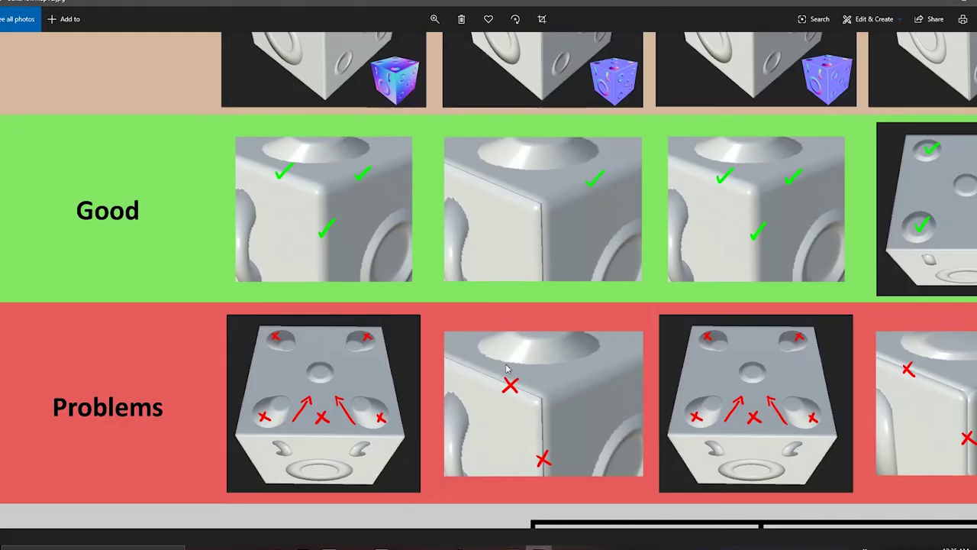
Switch to the baking comparison chart in Photos and compare its bake results with the Good and Problems rows
mouse_move(440, 388)
mouse_down()
mouse_move(441, 221)
mouse_move(369, 327)
mouse_move(462, 392)
mouse_move(368, 409)
mouse_move(372, 448)
mouse_up()
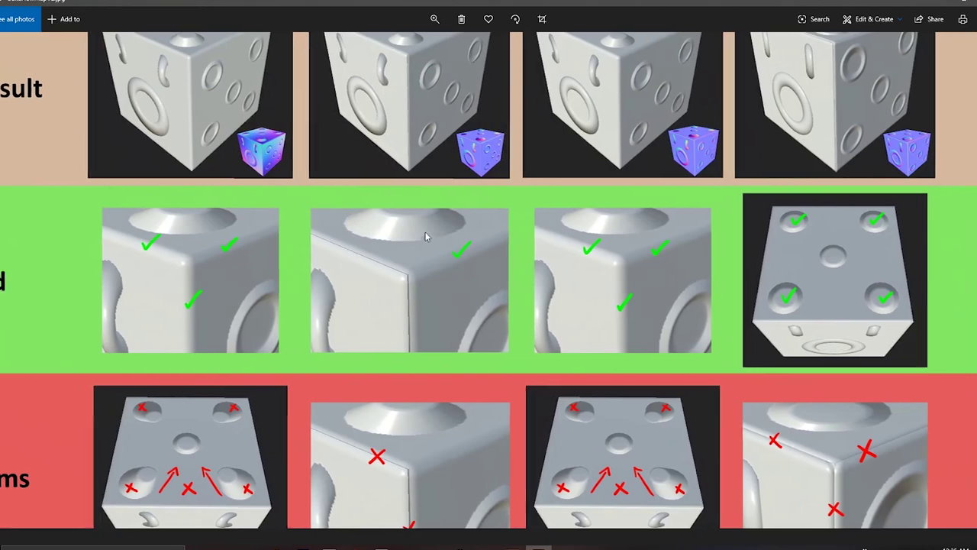
scroll(425, 236, up, 5)
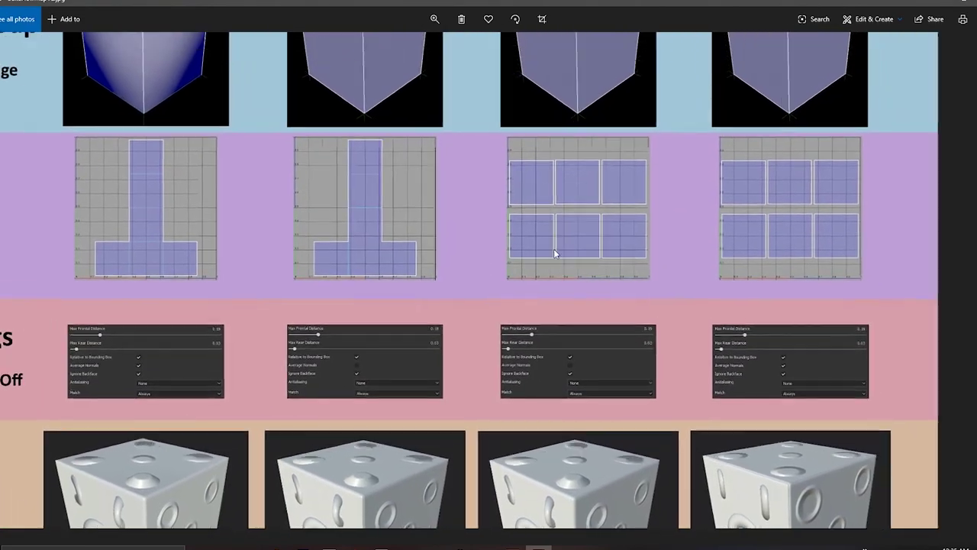
scroll(553, 249, down, 2)
scroll(537, 265, up, 4)
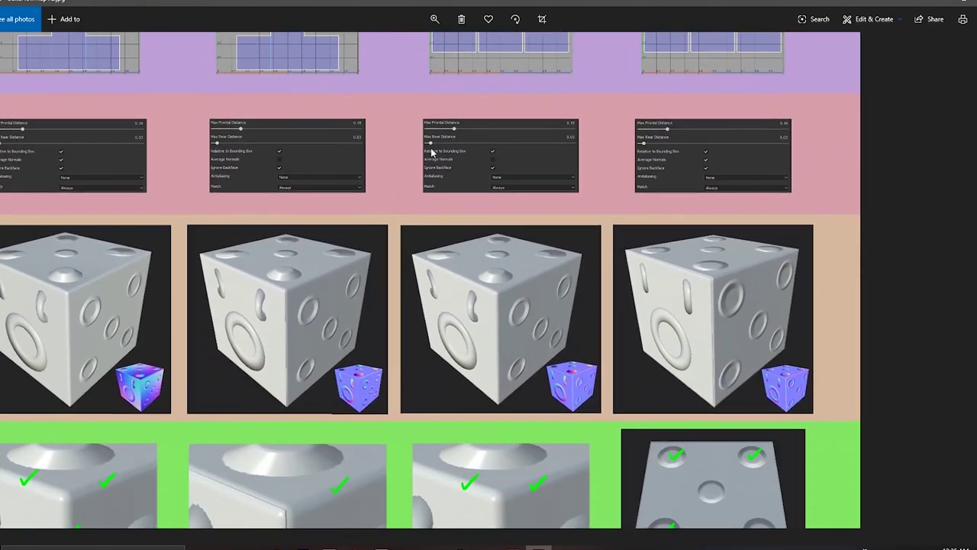
scroll(665, 279, up, 4)
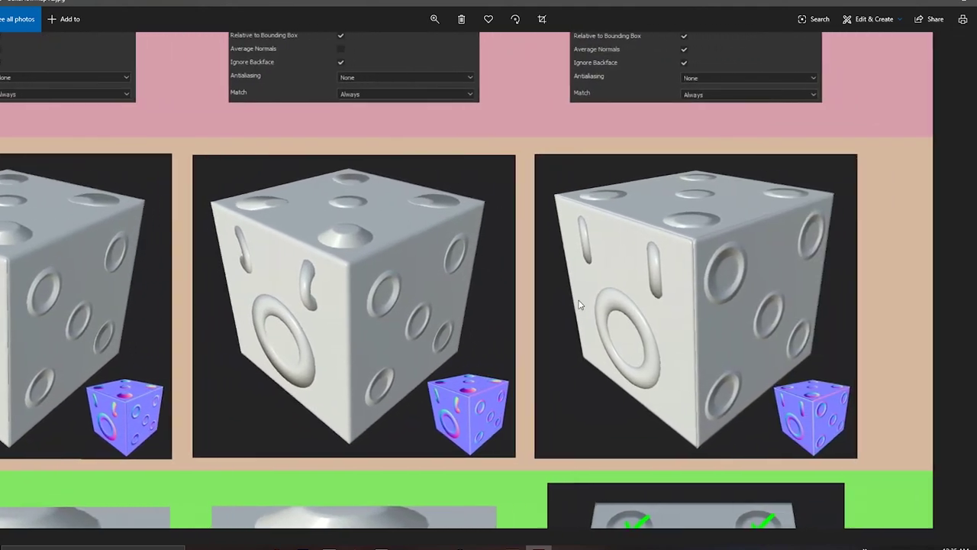
scroll(579, 304, down, 5)
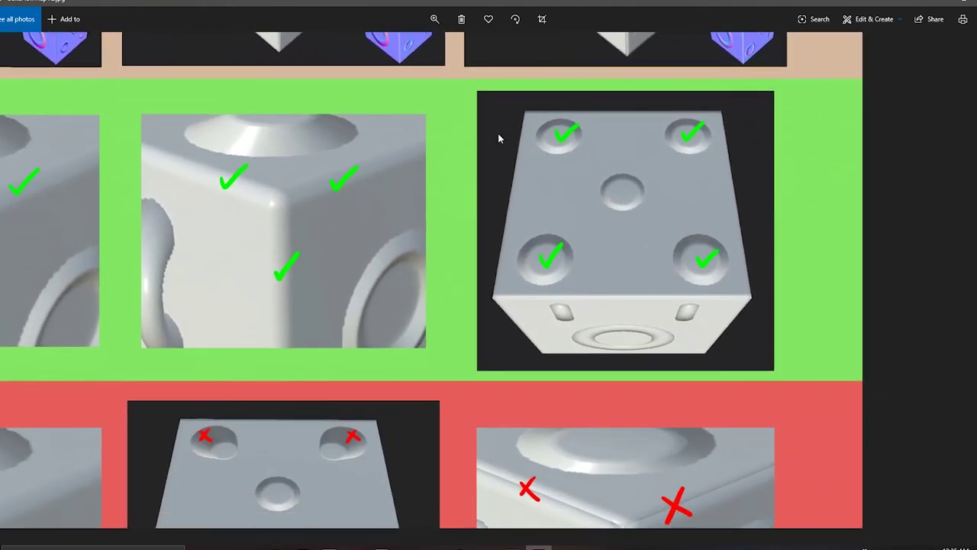
drag(499, 134, 505, 393)
drag(486, 222, 489, 375)
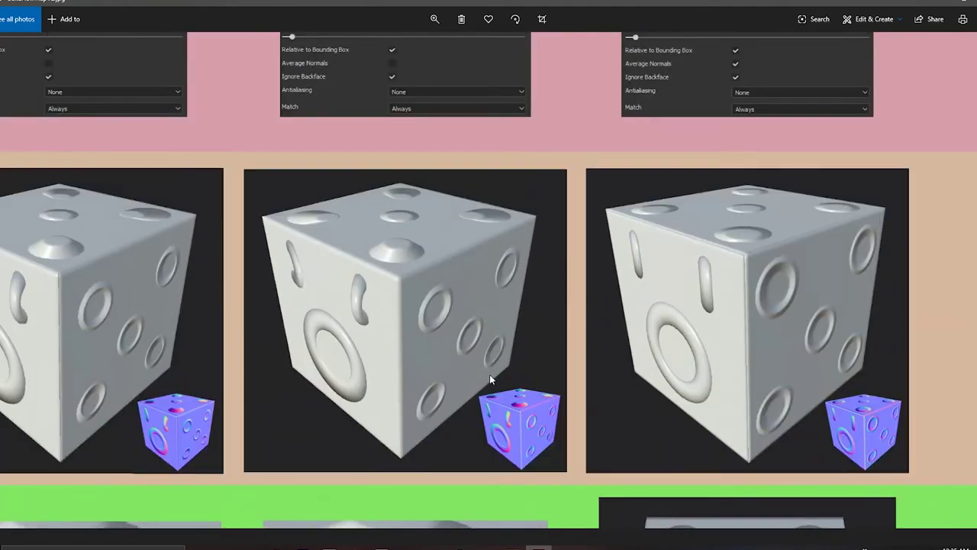
Examine the chart's smoothing-group cubes for the last three columns against their UV layouts, baker settings and bake results
scroll(479, 210, up, 2)
scroll(476, 430, up, 15)
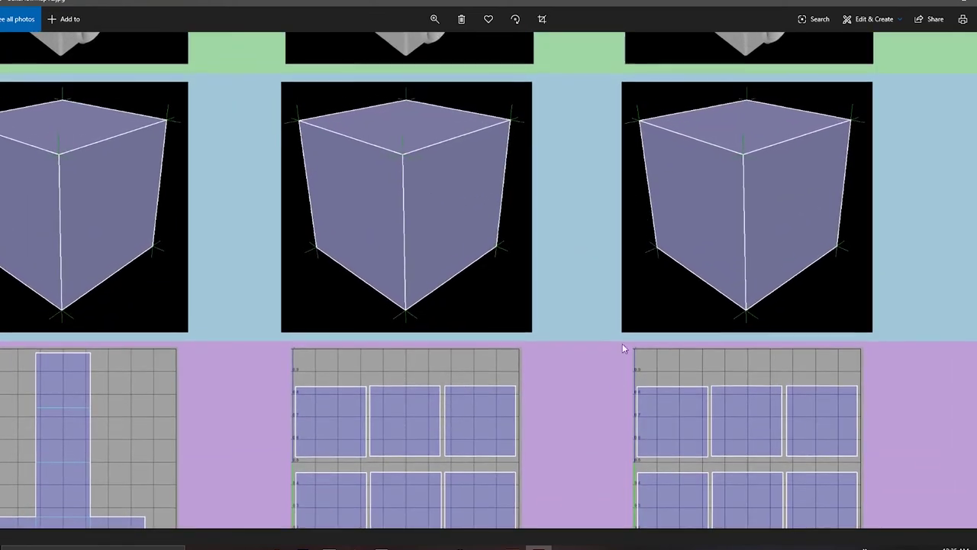
scroll(620, 345, down, 4)
scroll(590, 275, down, 7)
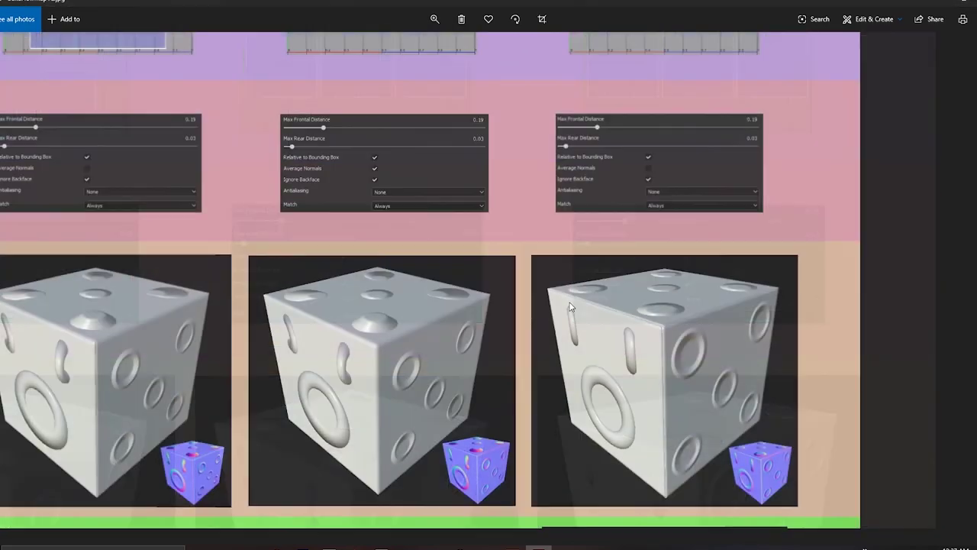
drag(353, 404, 478, 404)
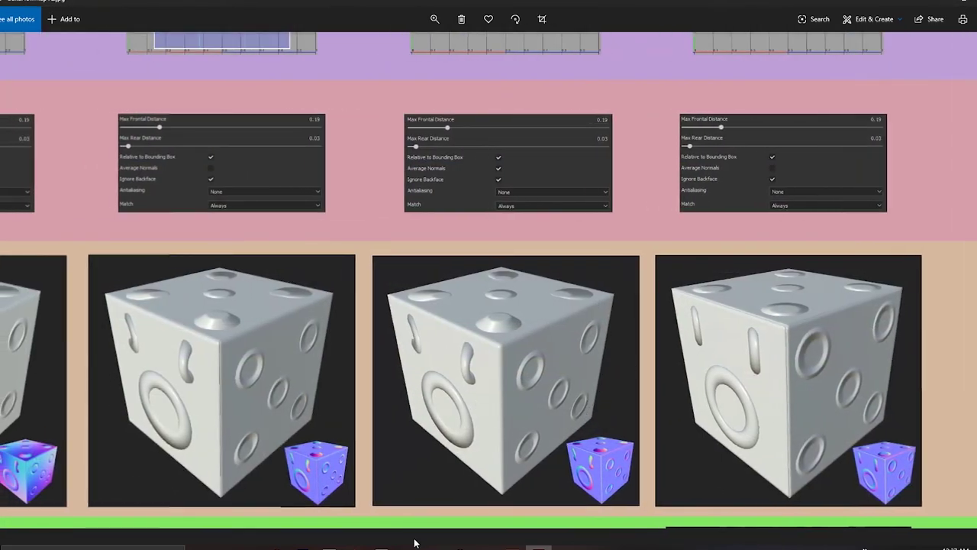
drag(622, 348, 532, 336)
scroll(620, 385, up, 15)
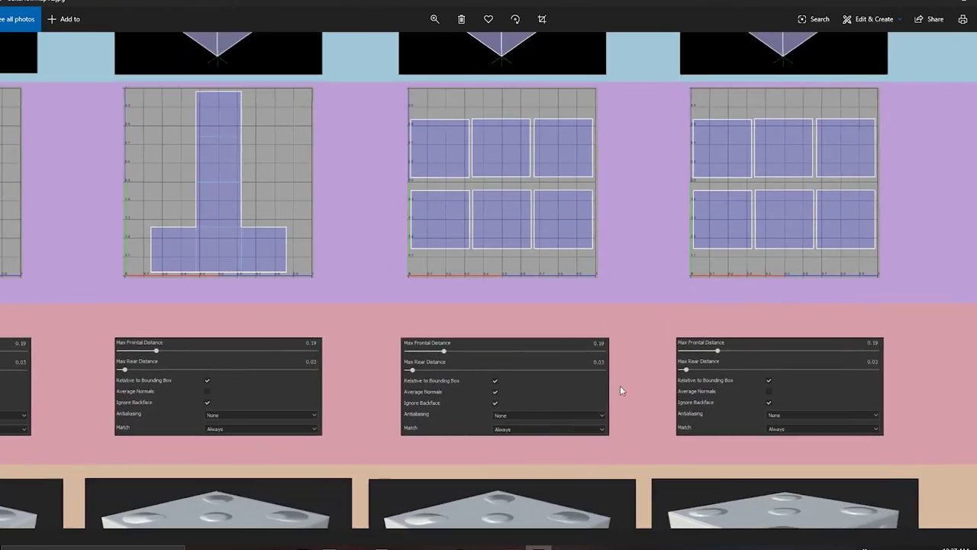
scroll(498, 287, left, 2)
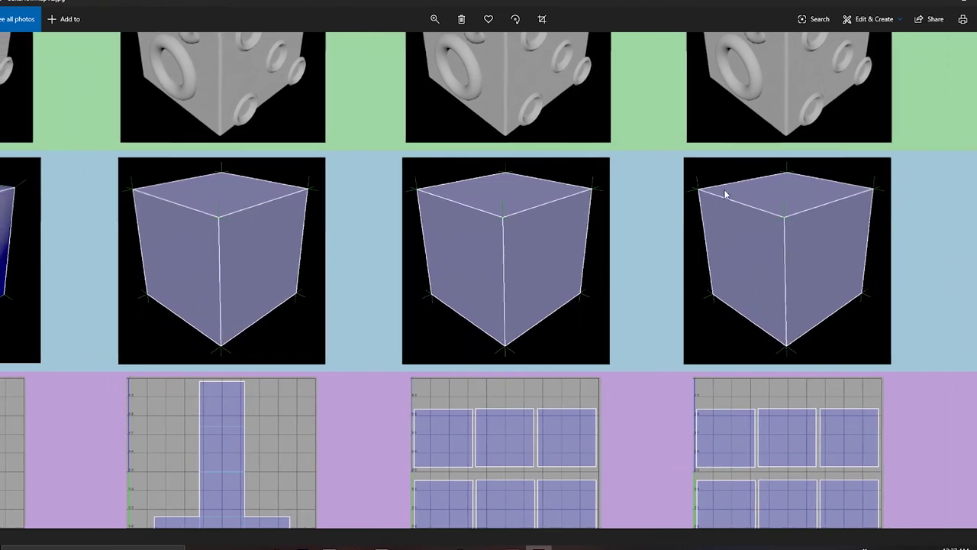
drag(690, 182, 642, 285)
drag(608, 345, 499, 103)
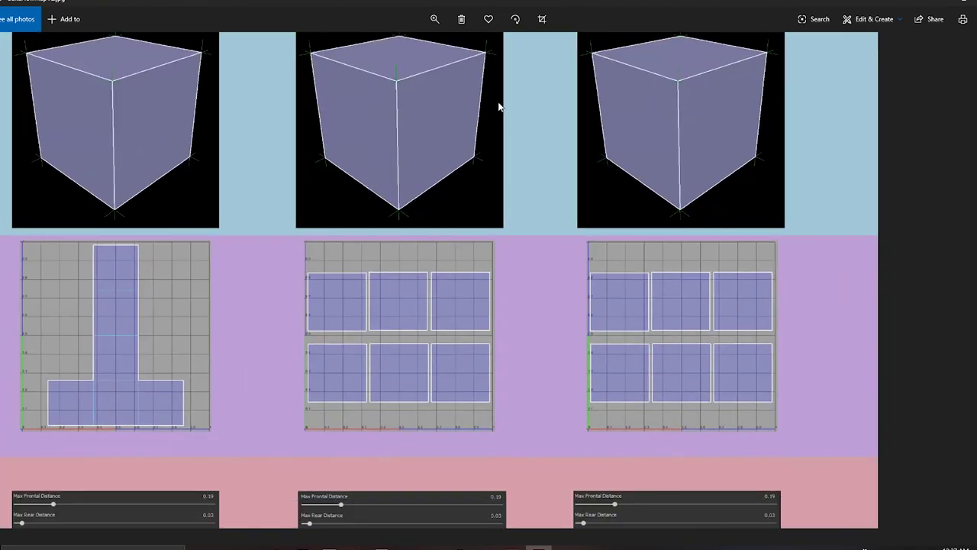
Compare the UV layouts and the Average Normals baker settings of the last two columns with their baked cubes
scroll(498, 107, down, 1)
scroll(417, 115, left, 3)
scroll(601, 163, down, 6)
scroll(600, 164, right, 2)
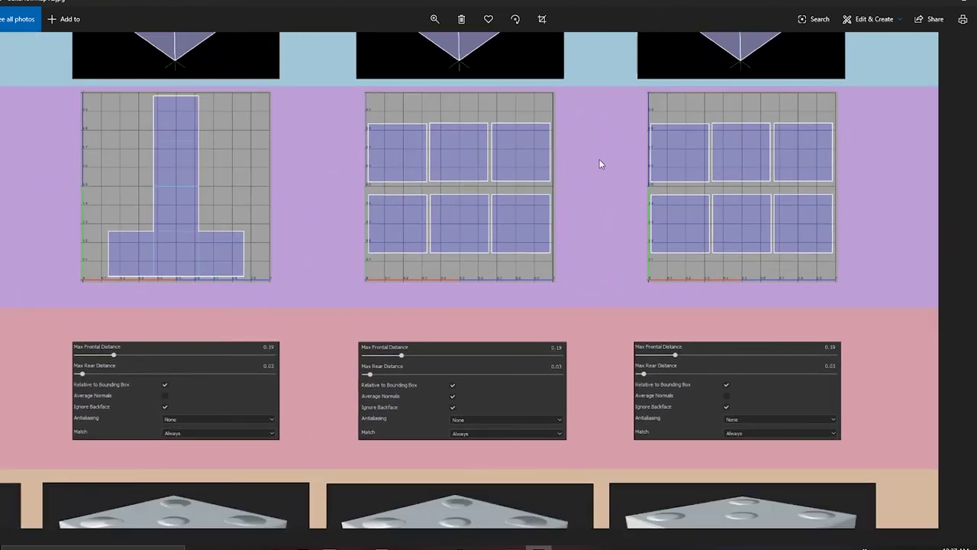
scroll(589, 120, up, 2)
scroll(568, 192, left, 2)
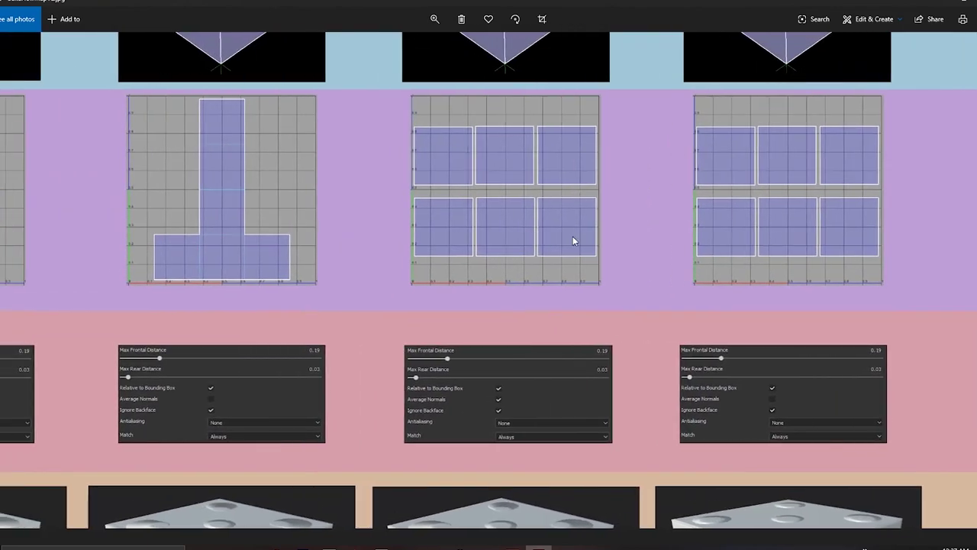
drag(611, 271, 535, 74)
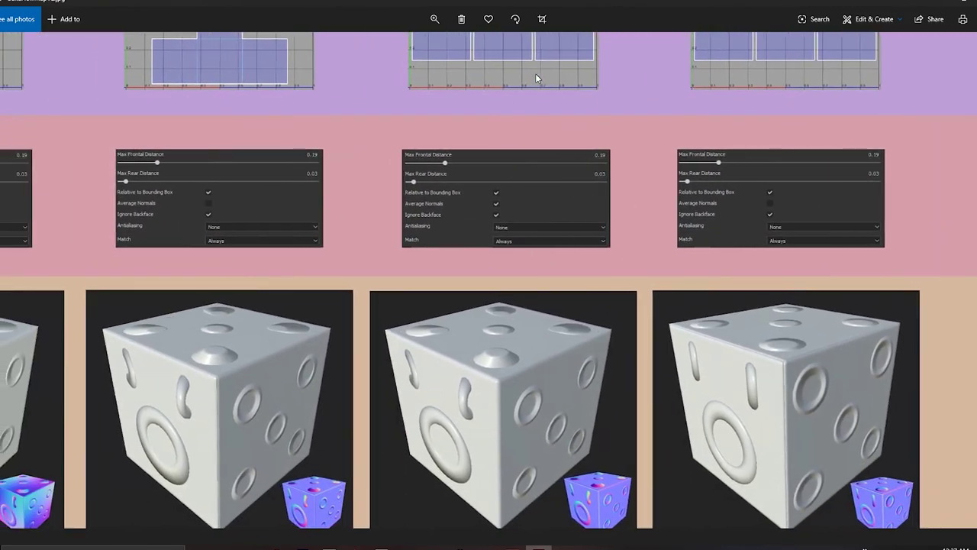
drag(563, 255, 530, 237)
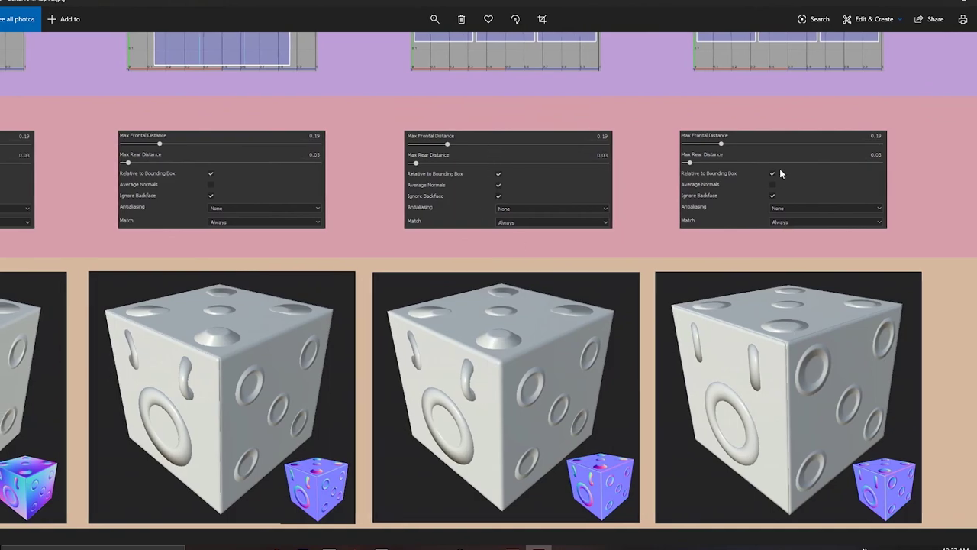
Compare the last two columns' bake results, Good and Problems images, ending on an overview of the whole chart
drag(784, 335, 722, 124)
scroll(543, 257, down, 1)
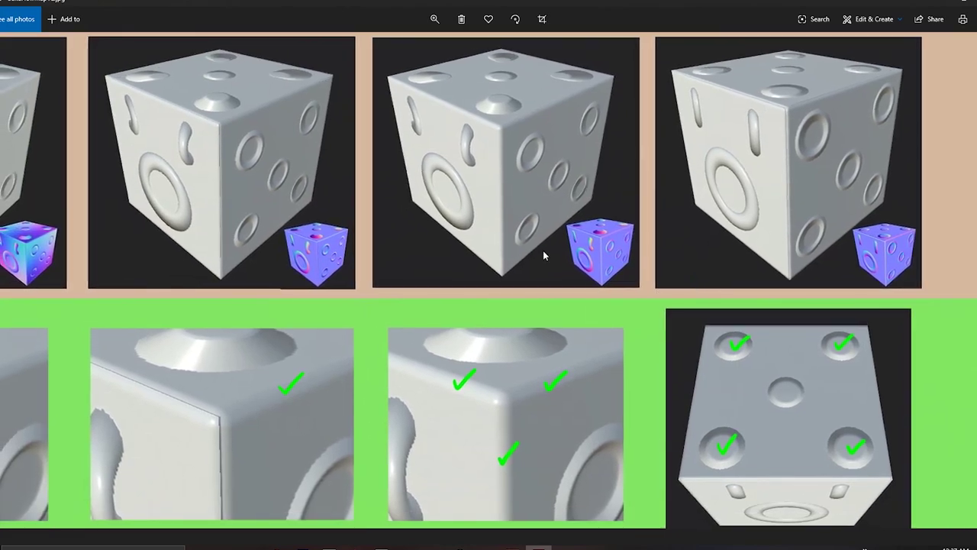
drag(598, 197, 546, 126)
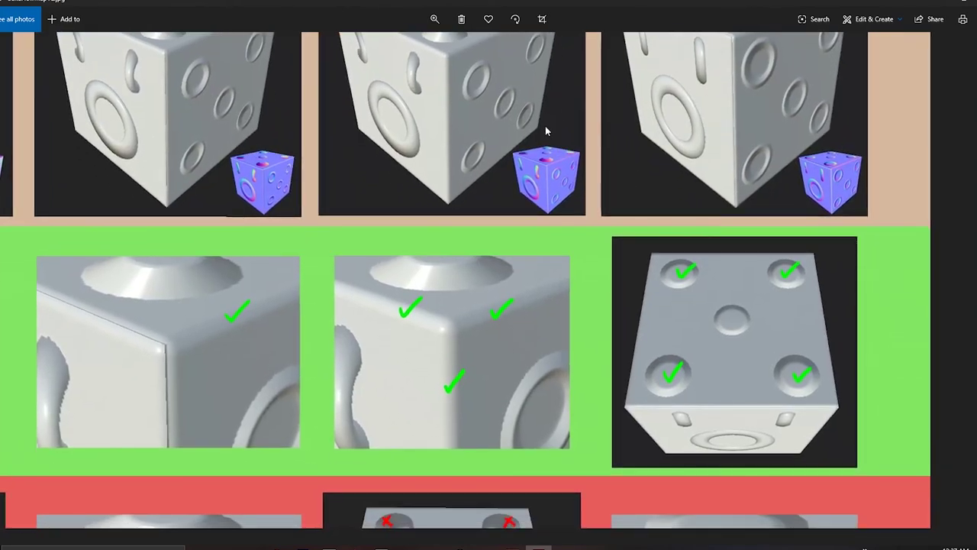
drag(618, 285, 459, 391)
drag(789, 360, 810, 296)
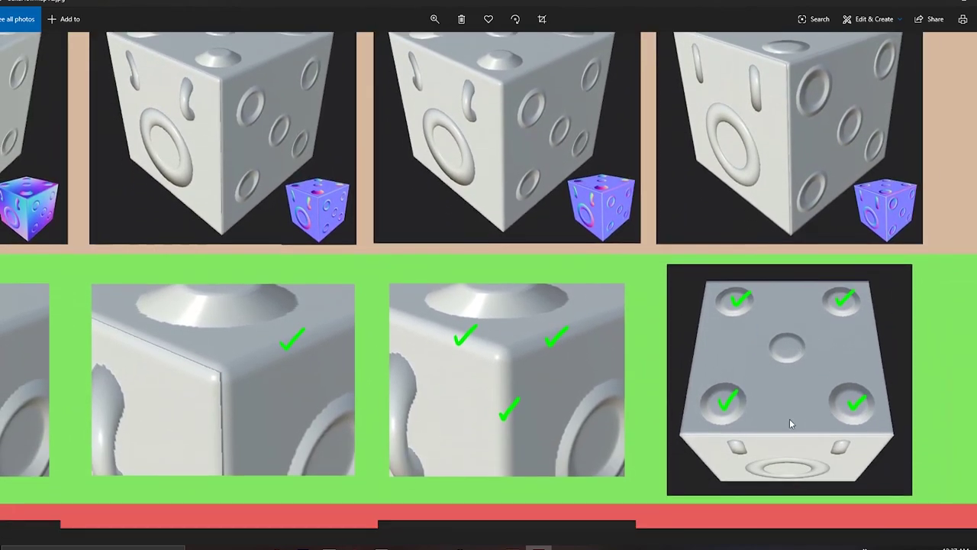
drag(790, 419, 726, 150)
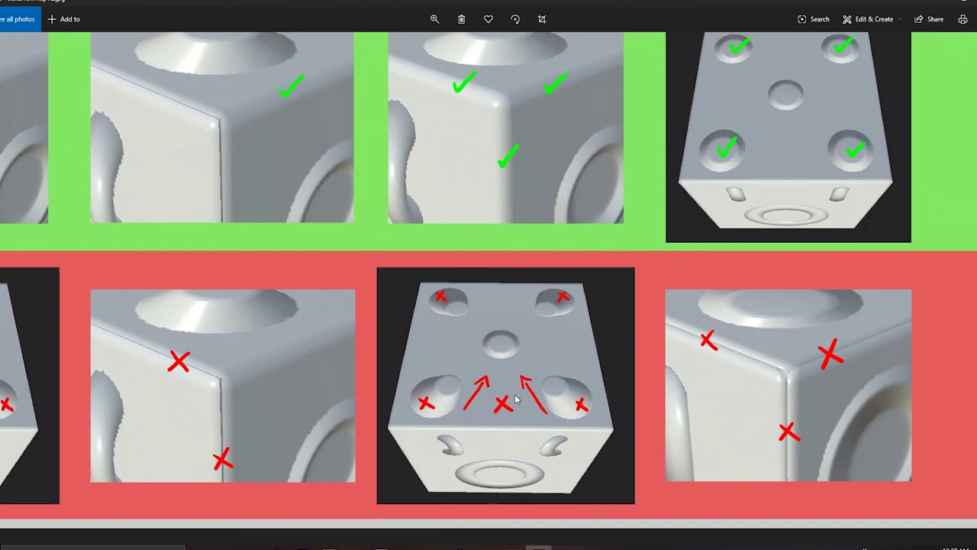
scroll(507, 255, down, 6)
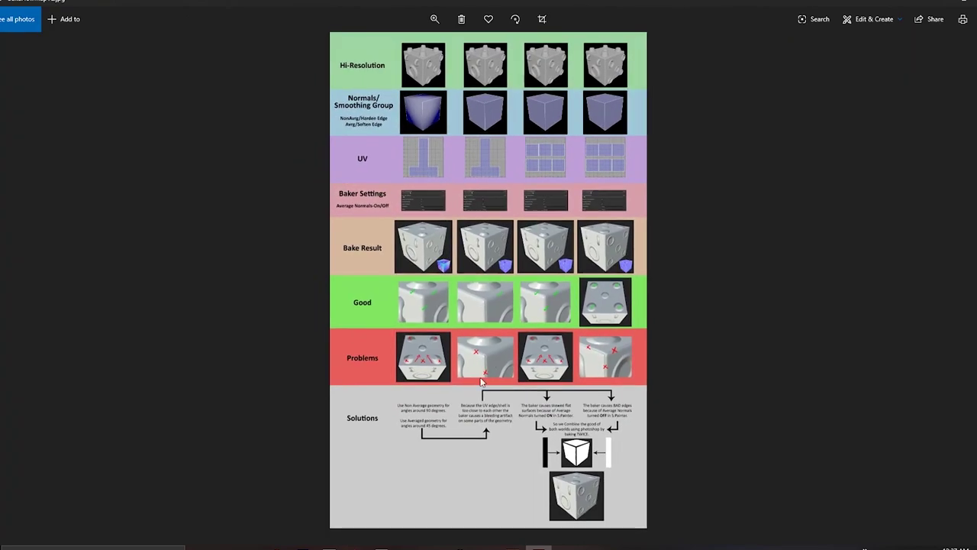